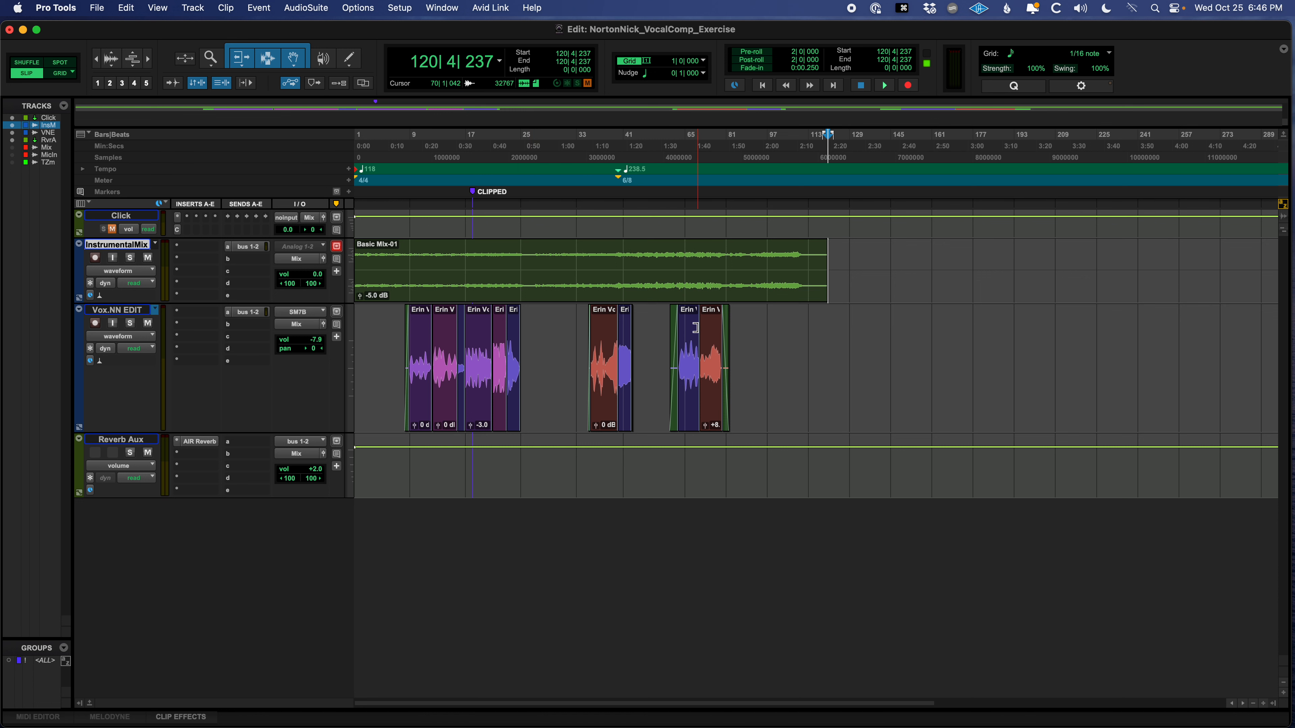
Step: Place the edit cursor on the Vox.NN EDIT track in the empty timeline around bar 209, beyond the existing clips
{"action": "scroll", "coordinate": [695, 328], "scroll_direction": "right", "scroll_amount": 10}
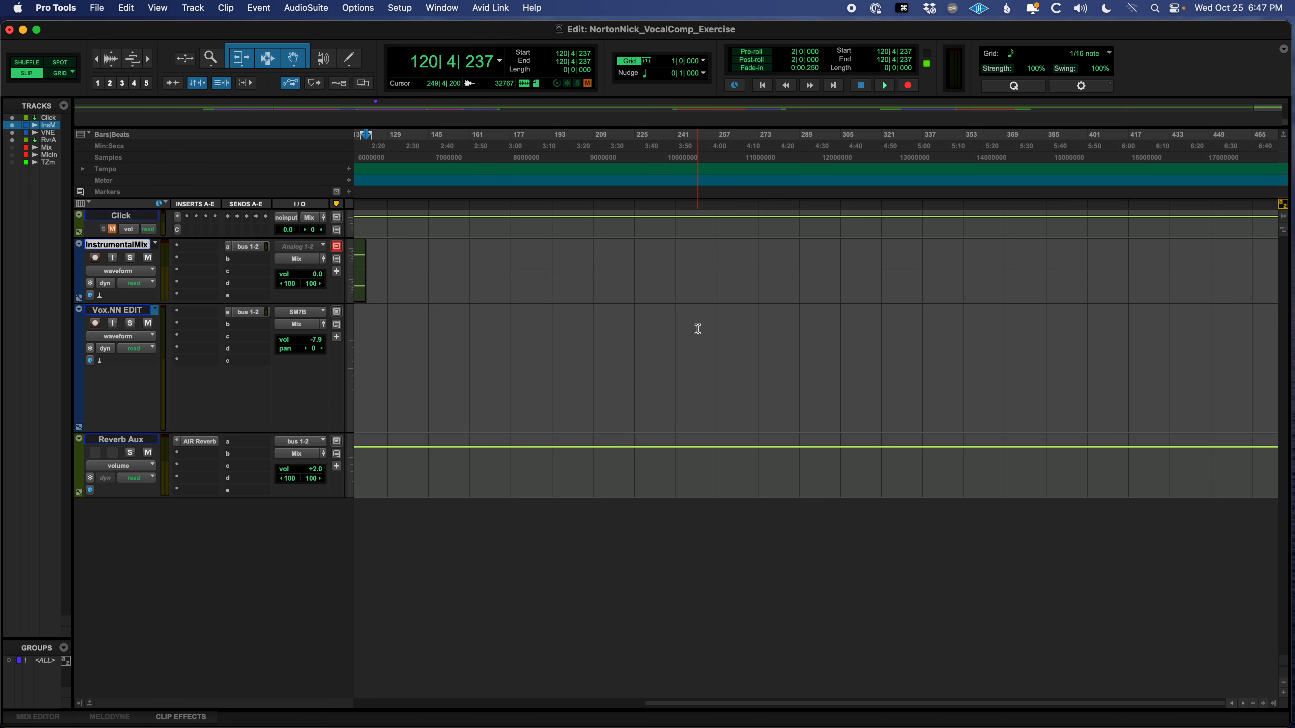
{"action": "left_click", "coordinate": [571, 326]}
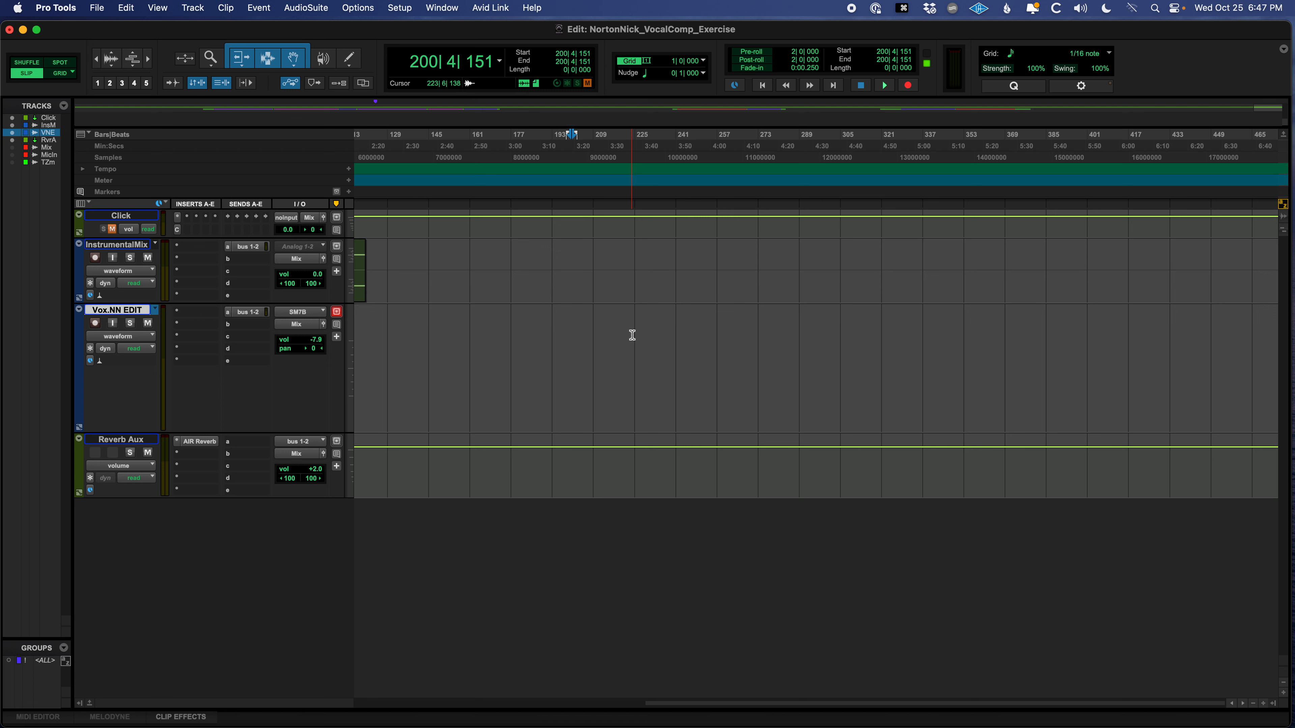
{"action": "left_click", "coordinate": [594, 335]}
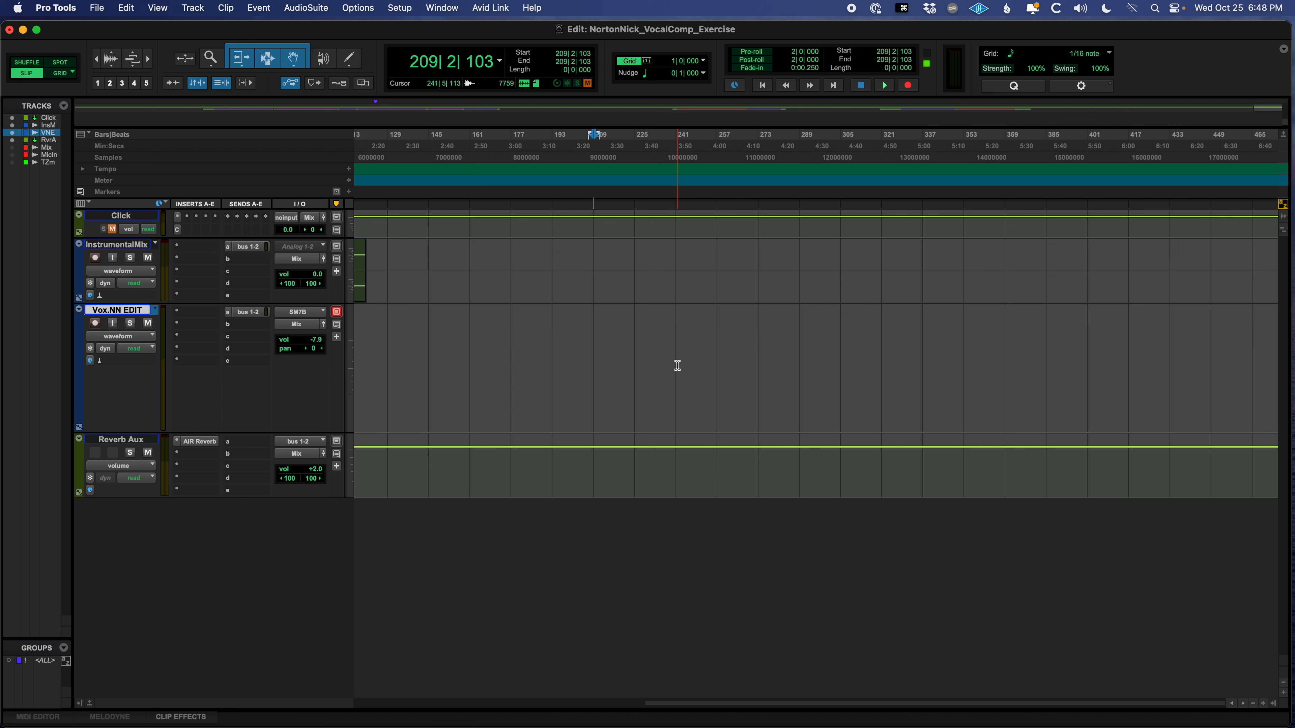
Step: Open the Universal Audio Console, check the SM7B channel's input level, and close the Console window
{"action": "key", "text": "super+Tab"}
{"action": "key", "text": "super+Tab"}
{"action": "key", "text": "super+Tab"}
{"action": "key", "text": "super+Tab"}
{"action": "key", "text": "super+Tab"}
{"action": "key", "text": "super+Tab"}
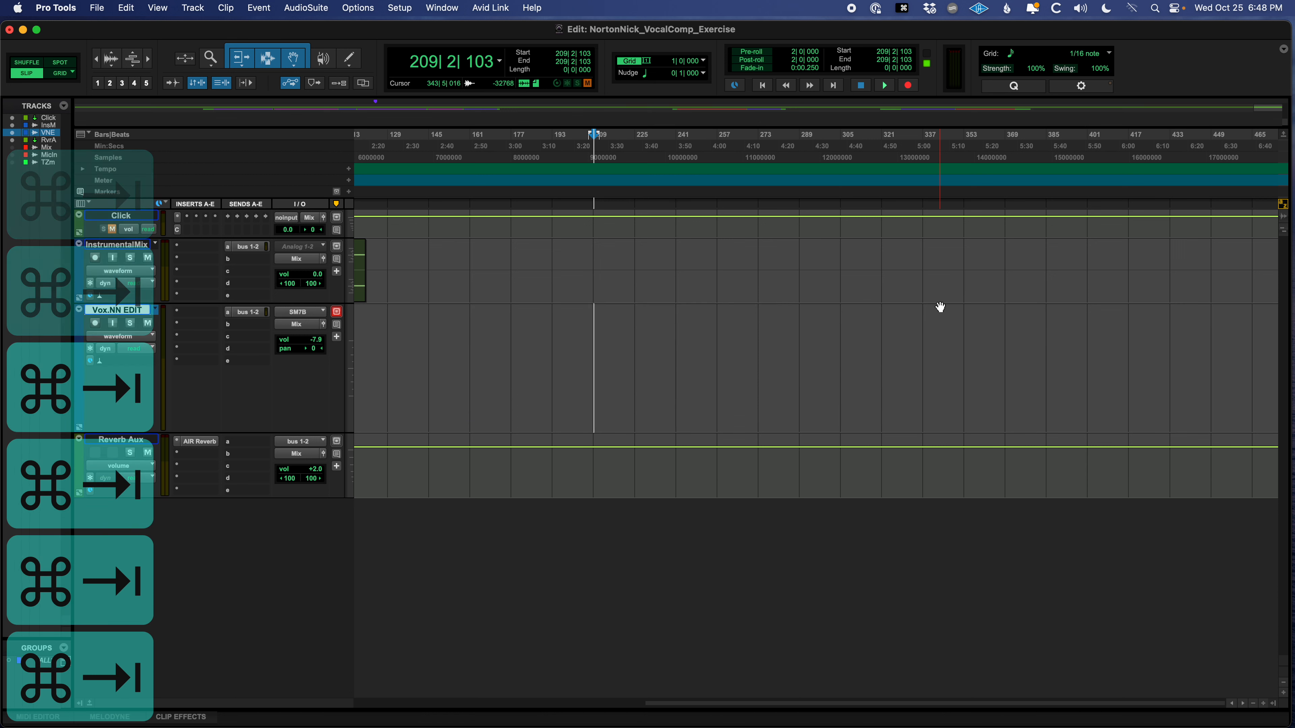
{"action": "left_click", "coordinate": [979, 9]}
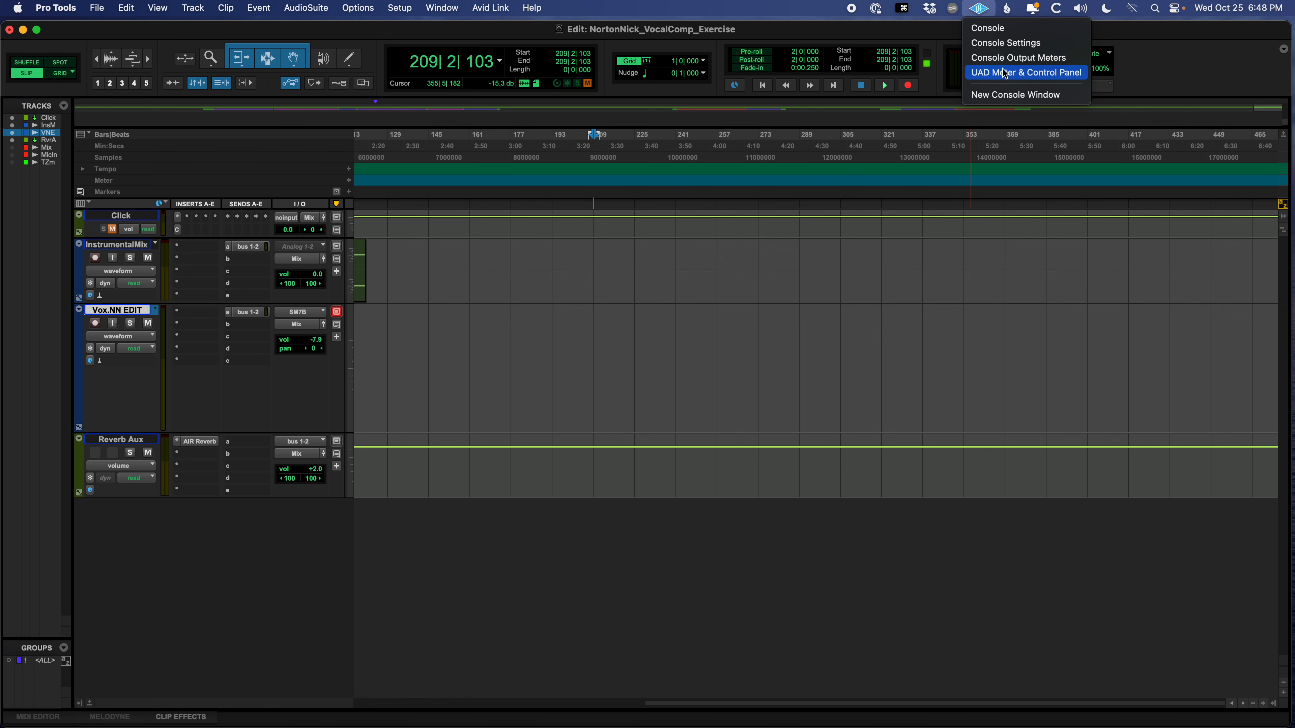
{"action": "left_click", "coordinate": [1004, 33]}
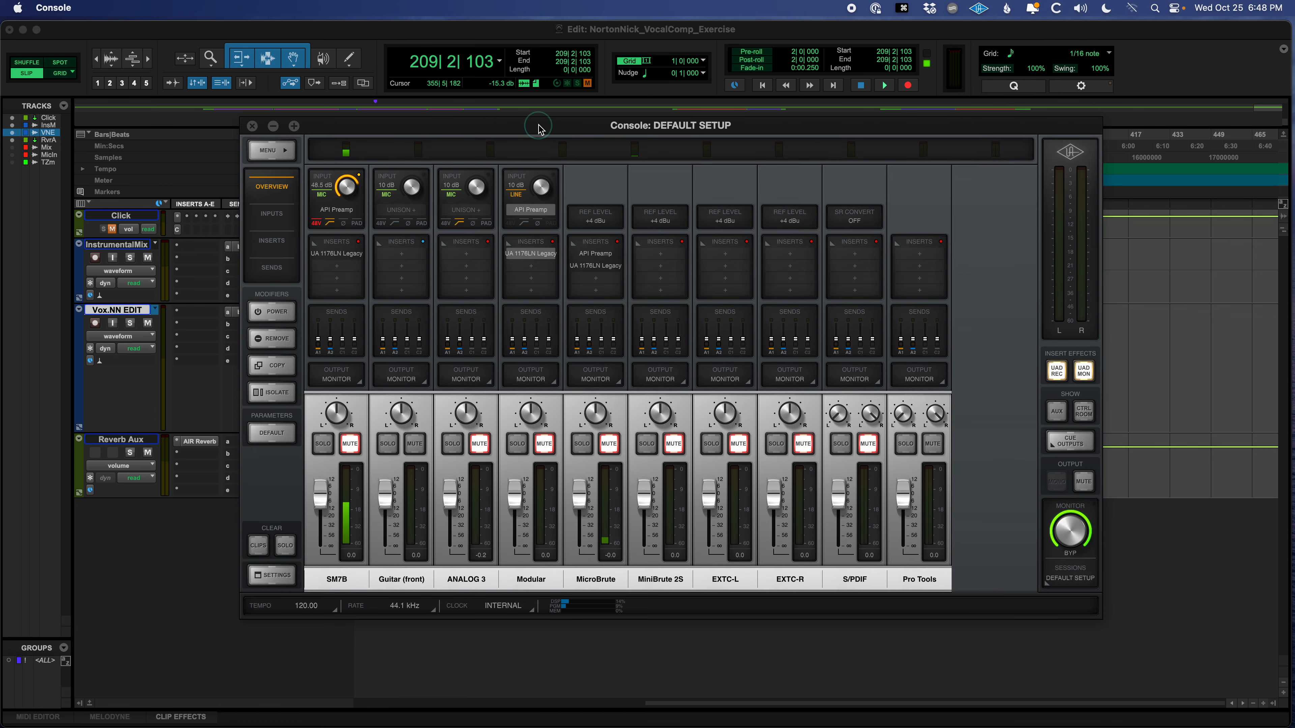
{"action": "left_click_drag", "start_coordinate": [540, 128], "coordinate": [530, 116]}
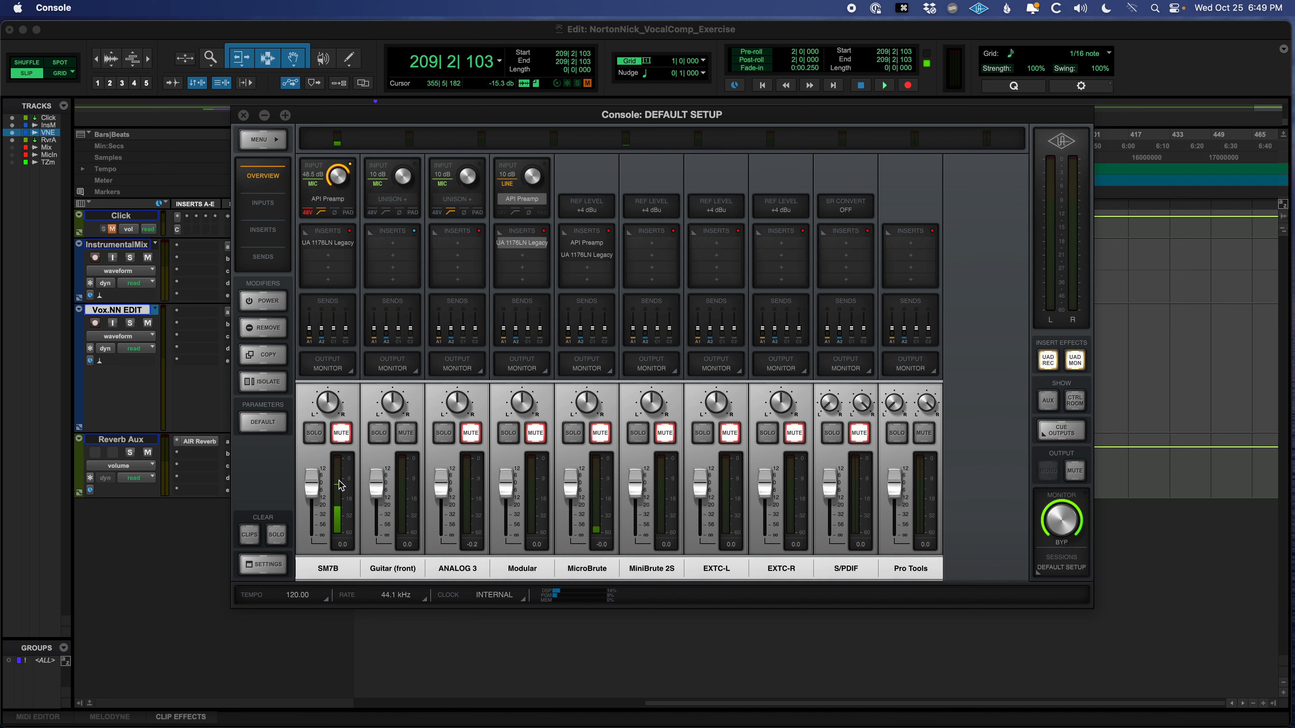
{"action": "left_click", "coordinate": [340, 459]}
{"action": "left_click", "coordinate": [243, 115]}
Step: Select the SM7B (Mono) interface input for the Vox.NN EDIT track and save the session
{"action": "left_click", "coordinate": [352, 245]}
{"action": "left_click", "coordinate": [544, 332]}
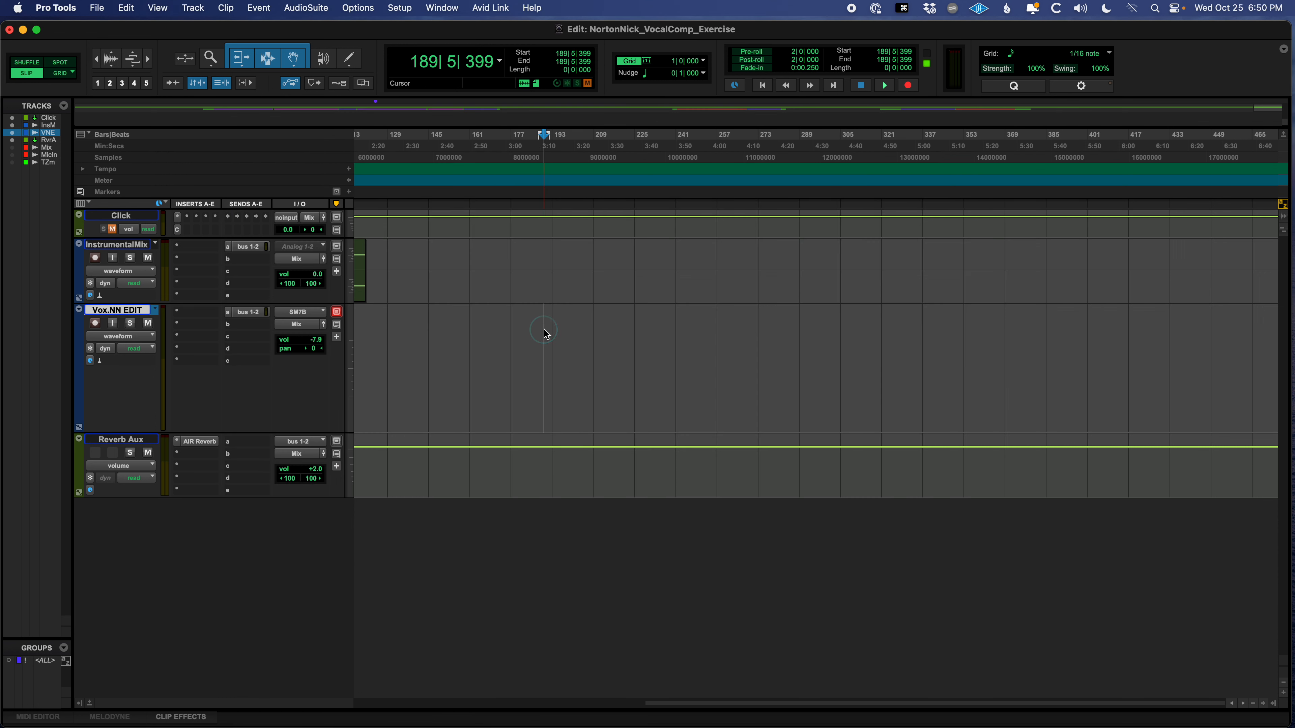
{"action": "key", "text": "super+s"}
{"action": "left_click", "coordinate": [314, 316]}
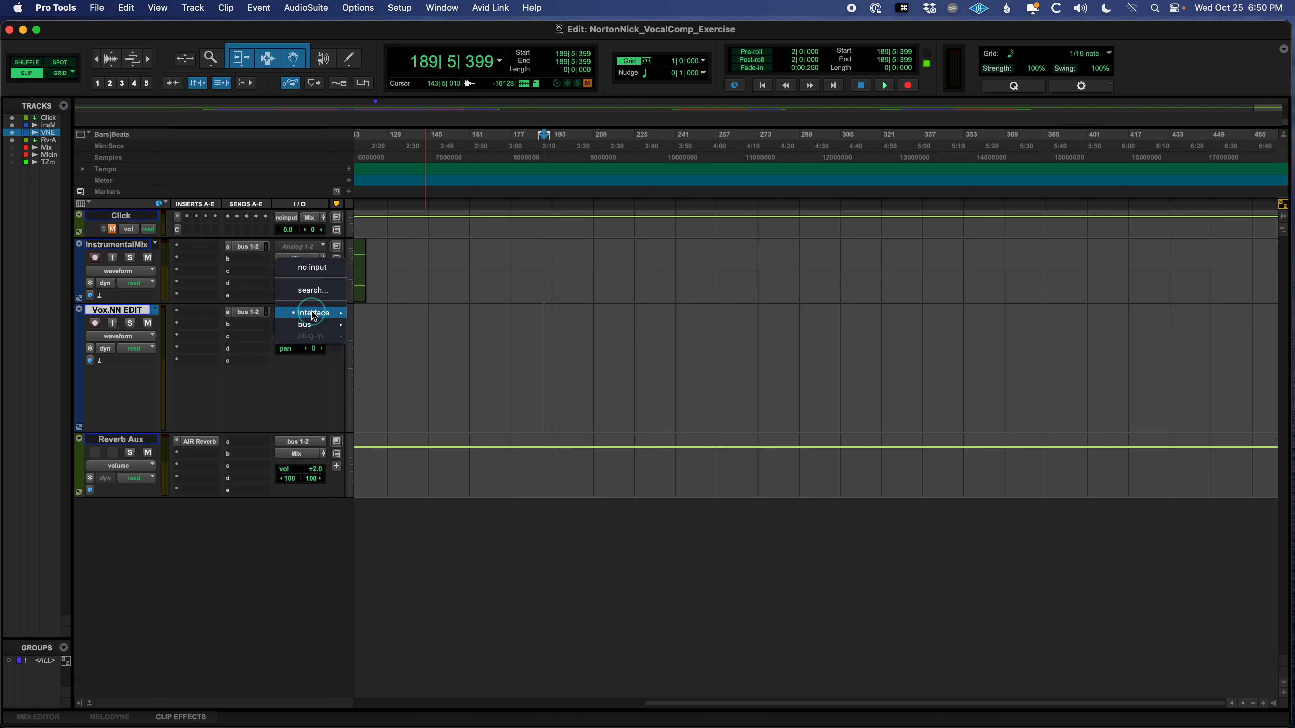
{"action": "mouse_move", "coordinate": [314, 316]}
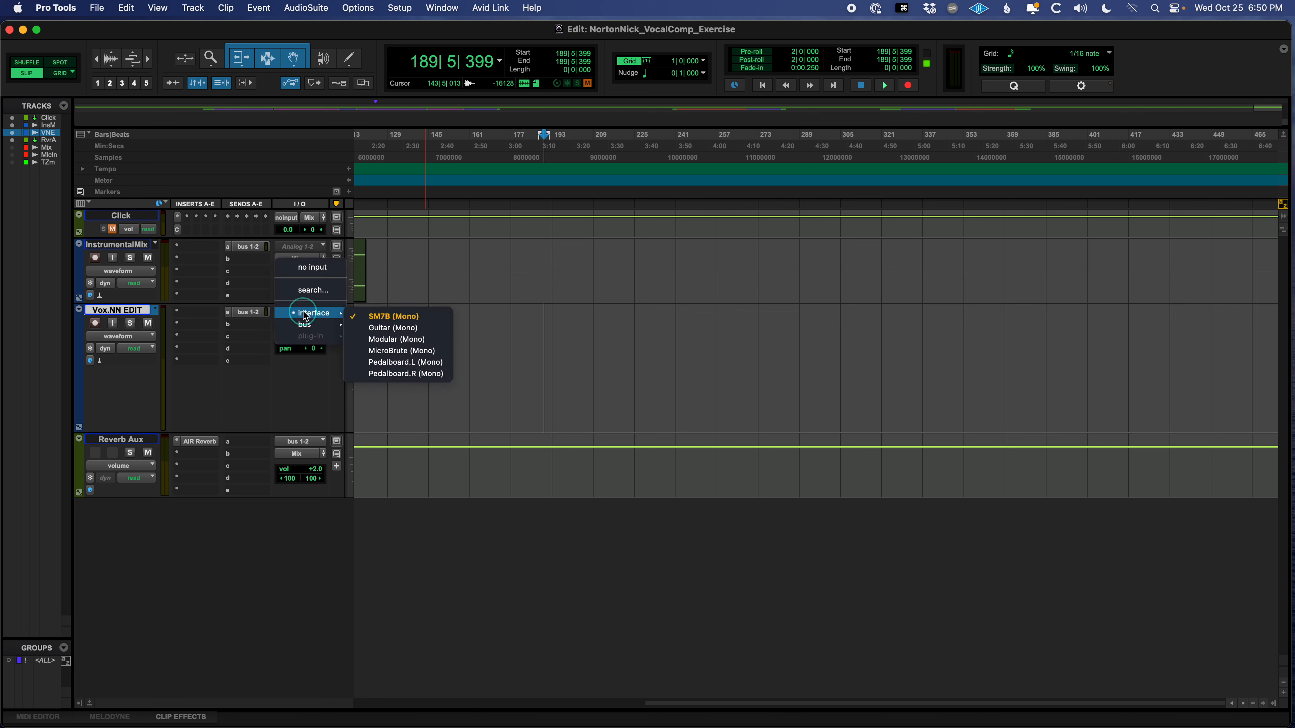
{"action": "left_click", "coordinate": [407, 315]}
{"action": "left_click", "coordinate": [539, 321]}
{"action": "key", "text": "super+s"}
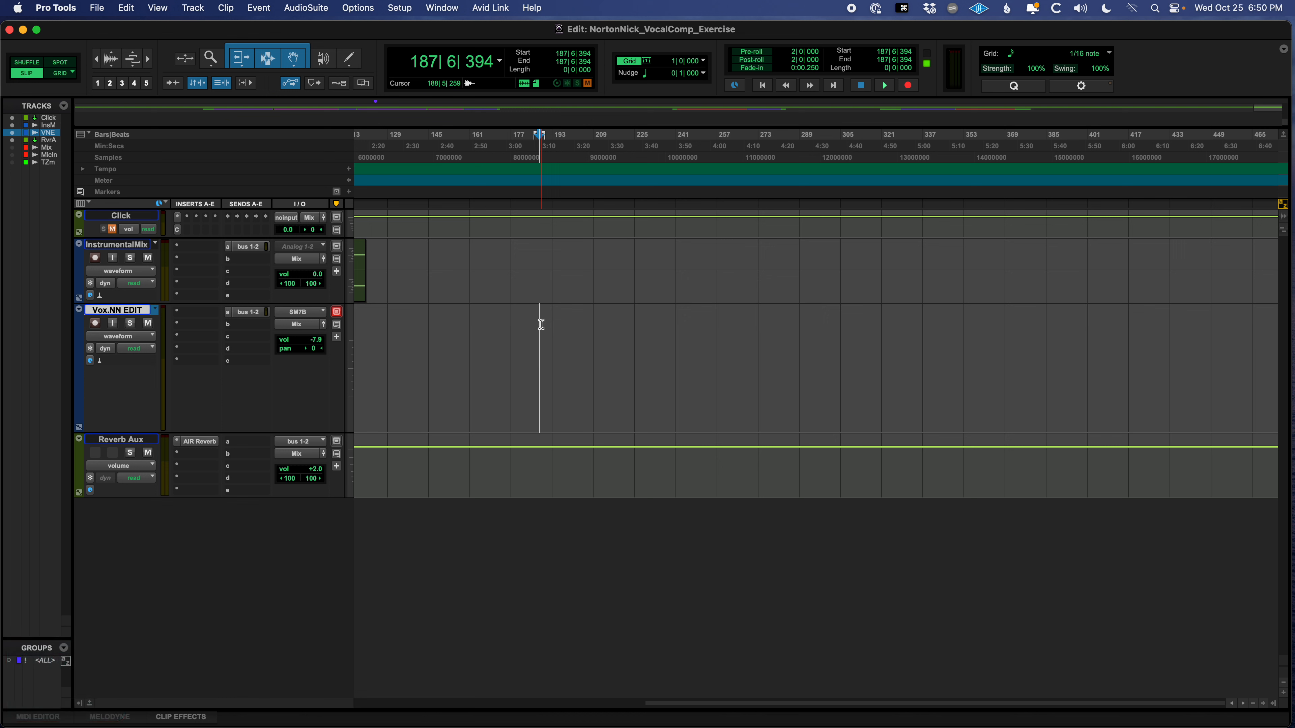
Step: Create one mono audio track named Test talk and save the session
{"action": "key", "text": "super+shift+n"}
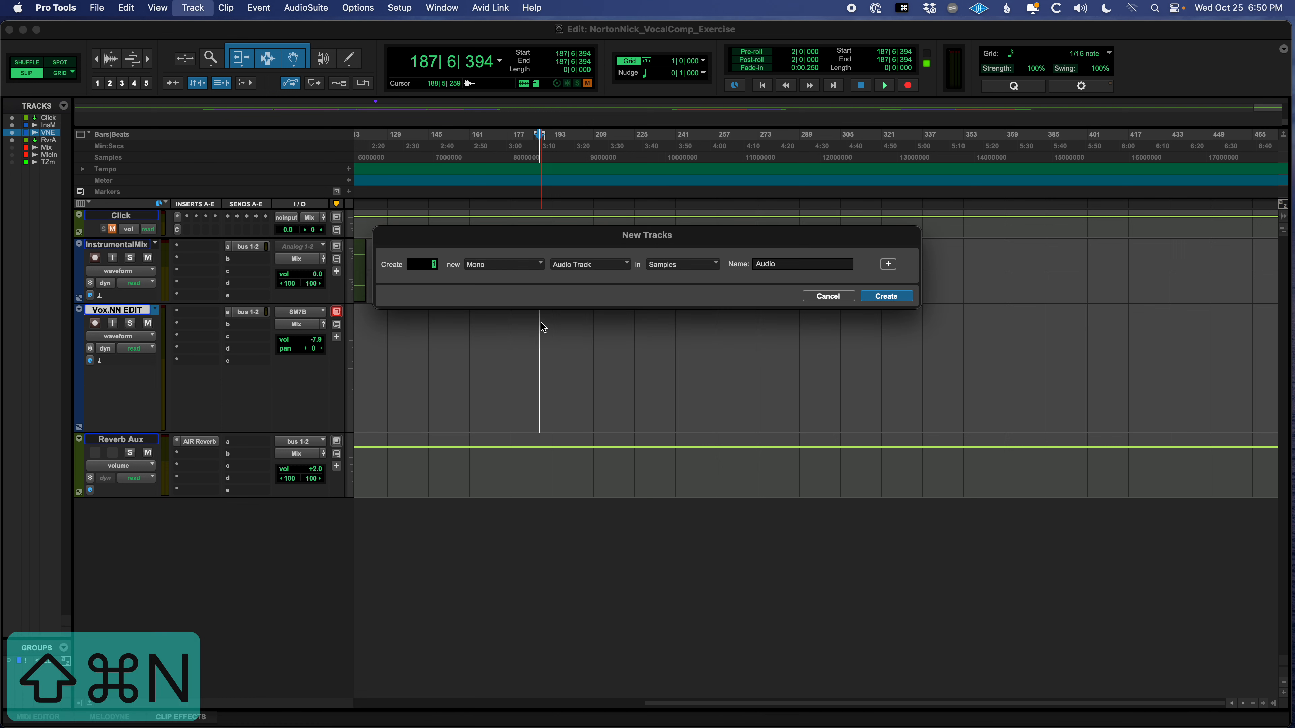
{"action": "key", "text": "Tab"}
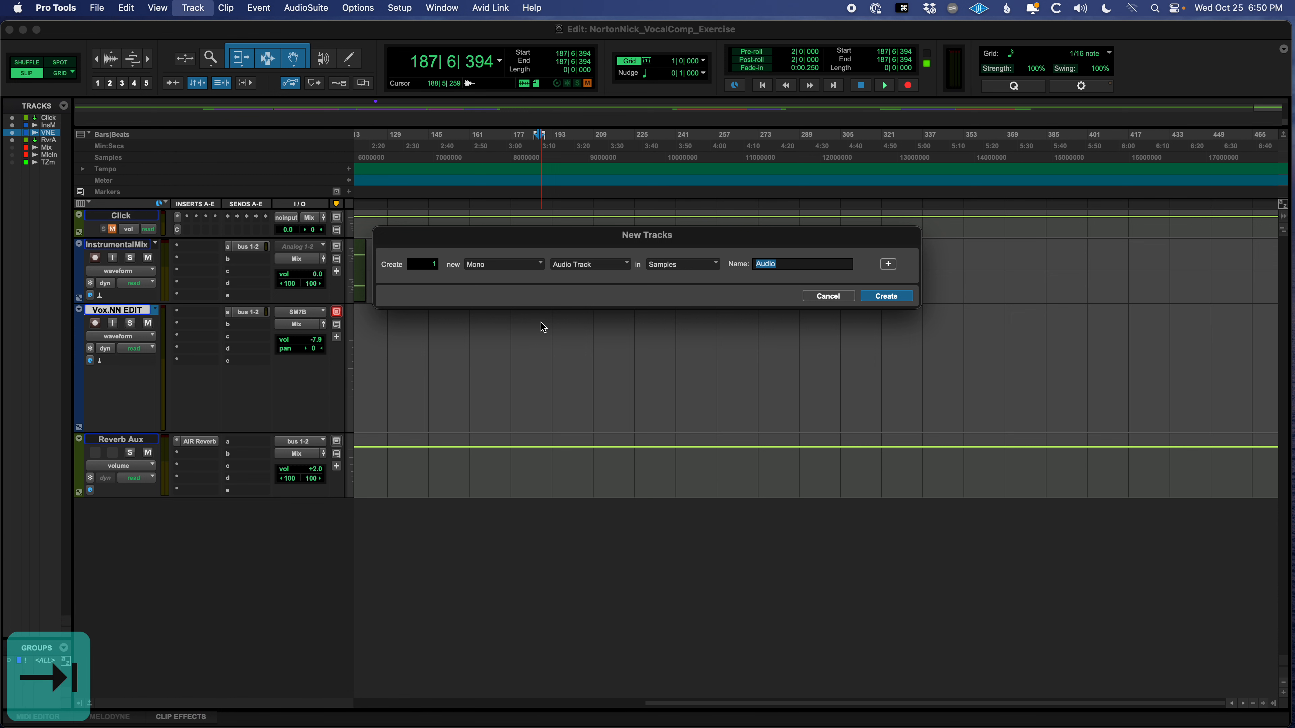
{"action": "type", "text": "Test talk"}
{"action": "key", "text": "Return"}
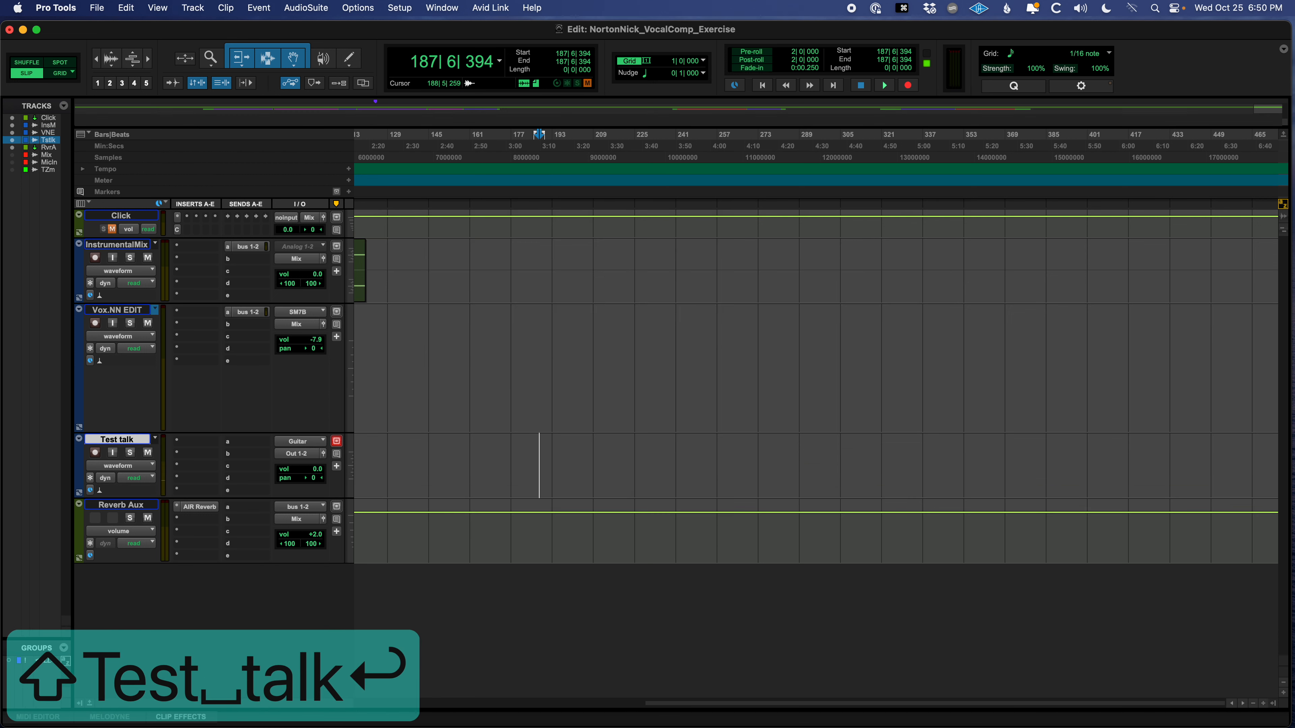
{"action": "key", "text": "super+s"}
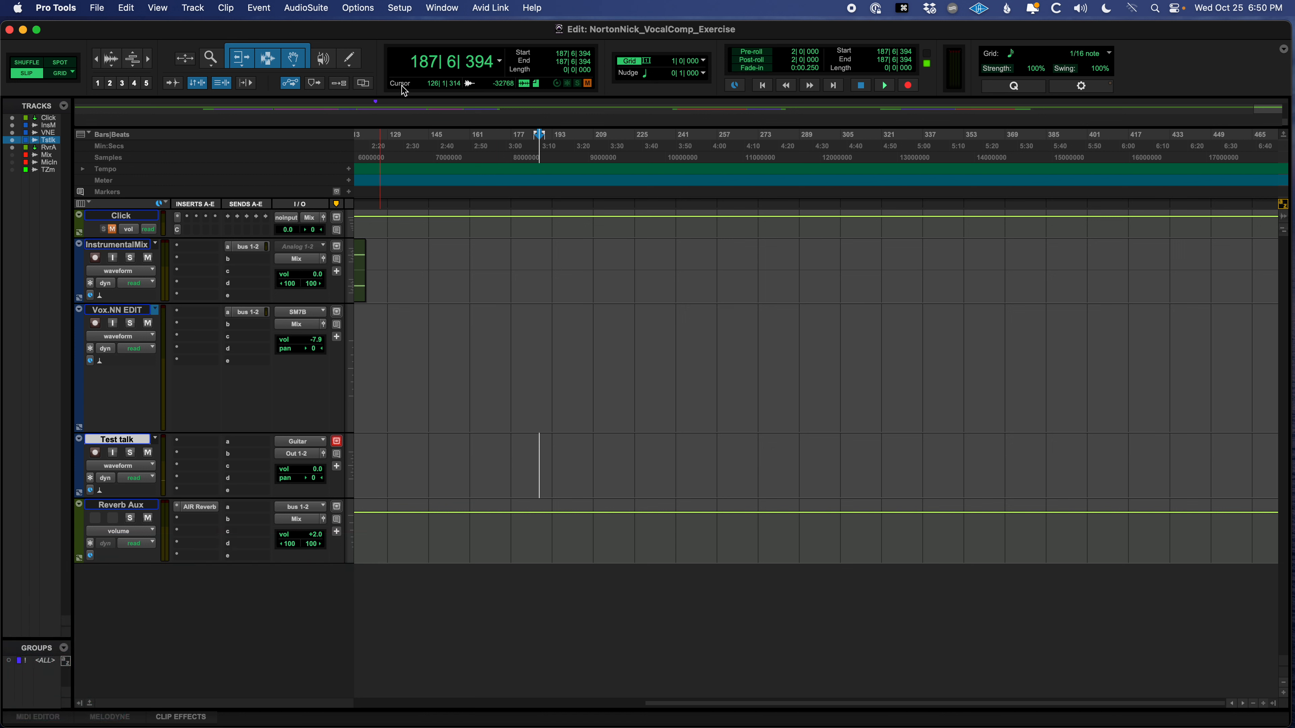
Step: Add a mono input path named EMPTY in the I/O Setup, assign it to analog input 3, and accept the setup
{"action": "left_click", "coordinate": [403, 14]}
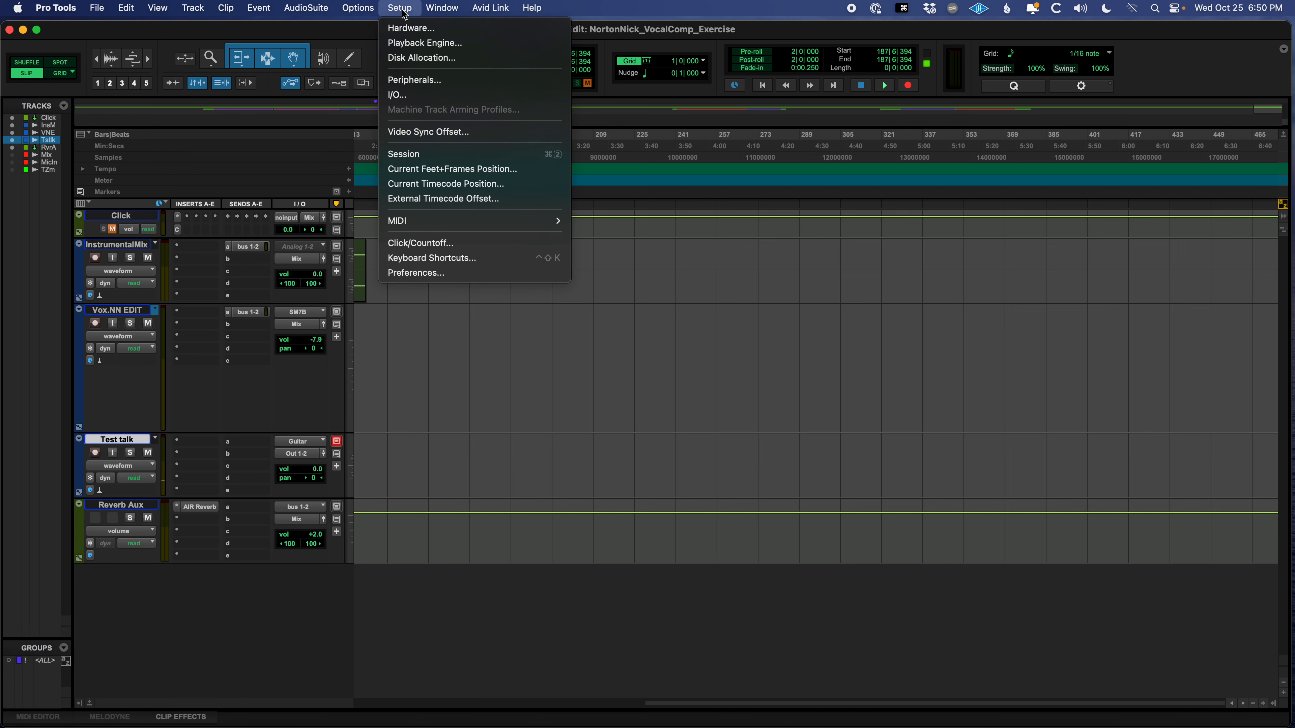
{"action": "left_click", "coordinate": [426, 96]}
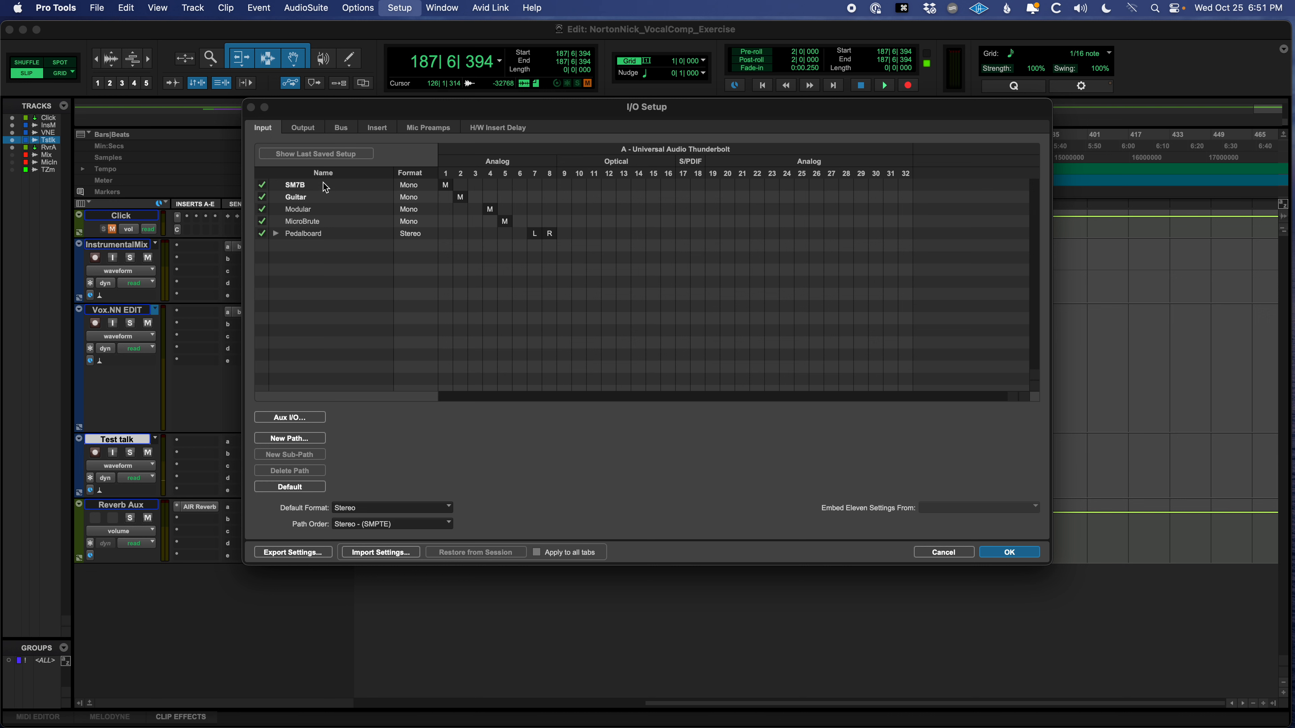
{"action": "left_click", "coordinate": [294, 439]}
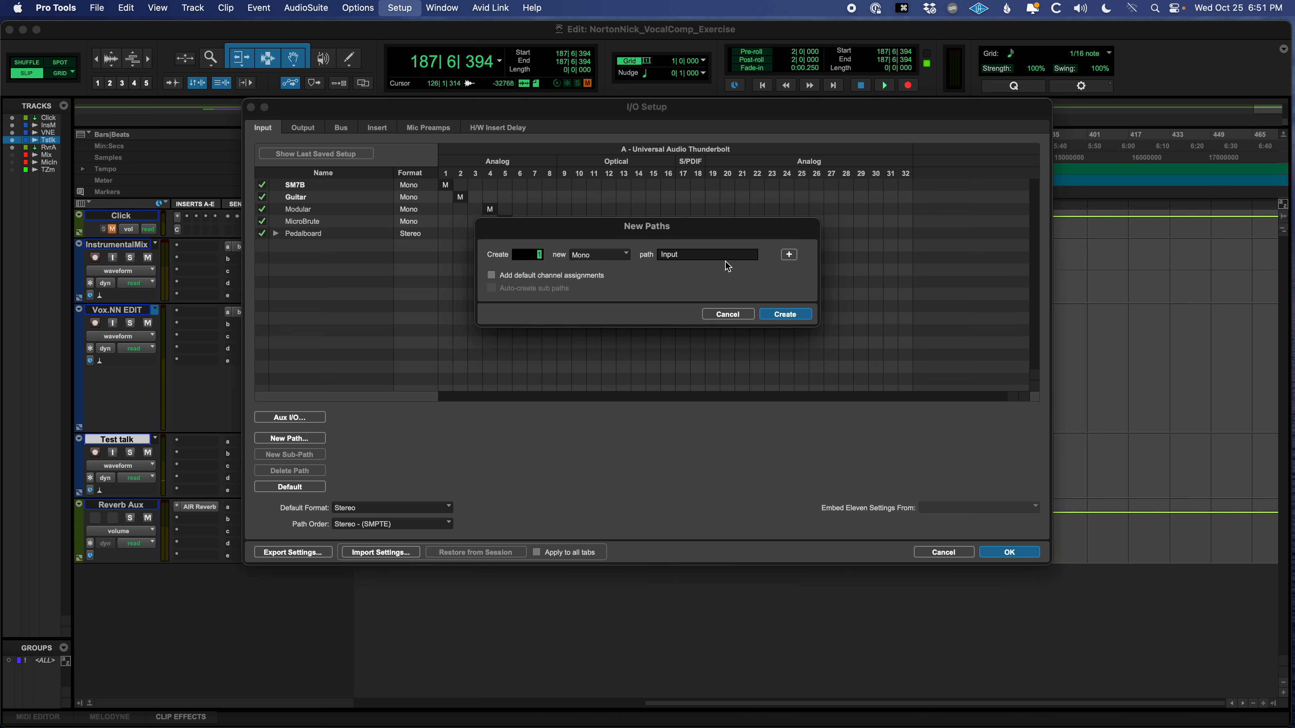
{"action": "double_click", "coordinate": [721, 255]}
{"action": "type", "text": "EMPTY"}
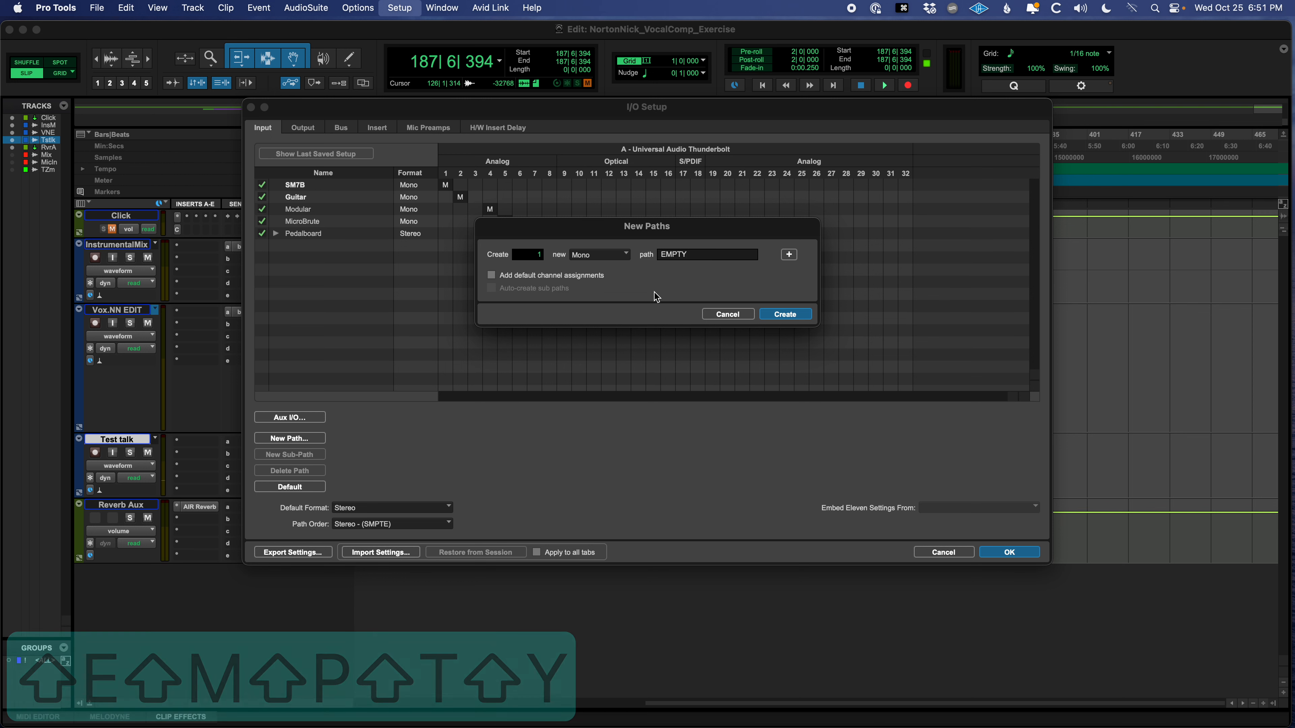
{"action": "left_click", "coordinate": [784, 313]}
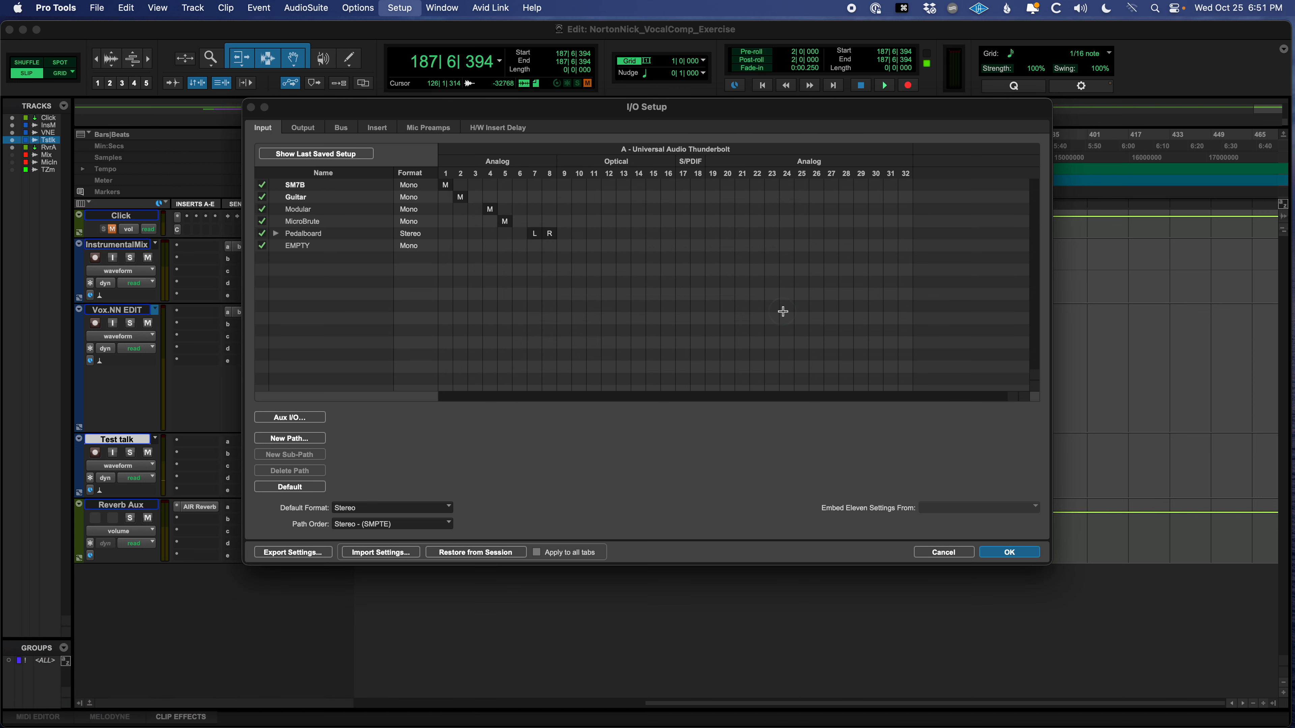
{"action": "left_click", "coordinate": [476, 245]}
{"action": "left_click", "coordinate": [1008, 553]}
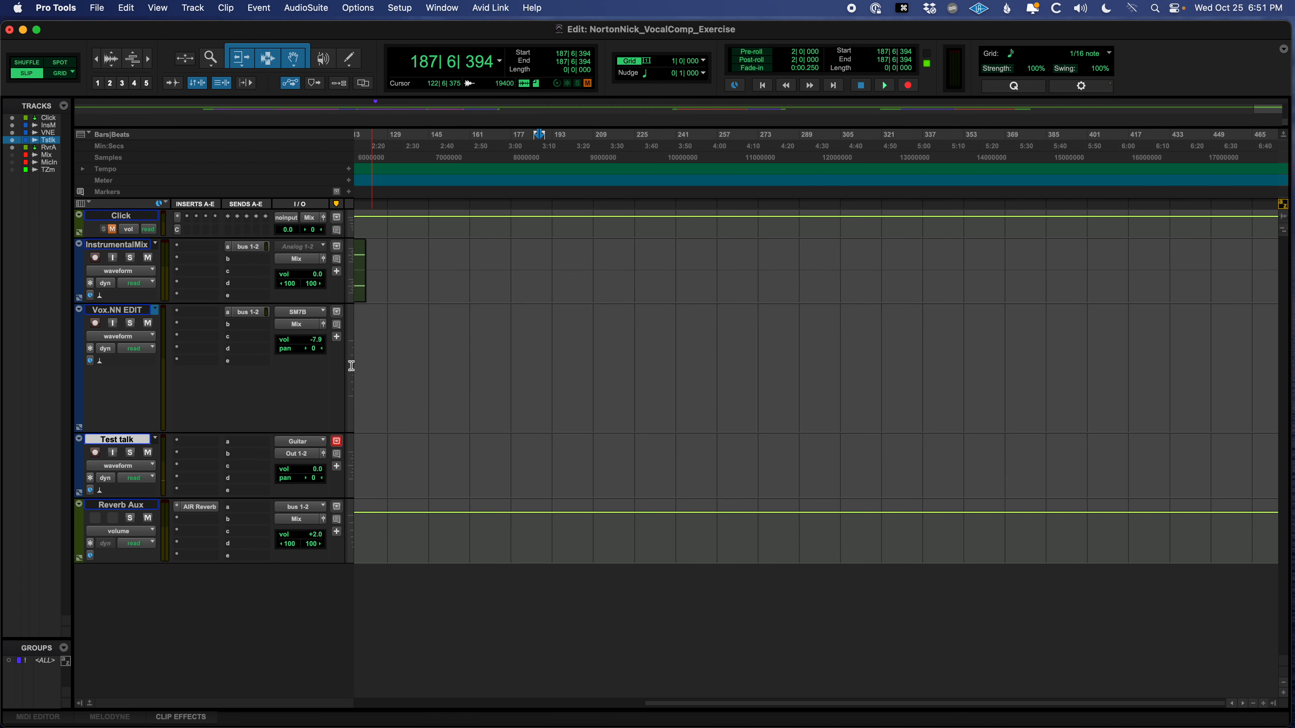
Step: Try EMPTY (Mono) as the Test talk track's input, switch it to SM7B (Mono), and save the session
{"action": "left_click", "coordinate": [302, 442]}
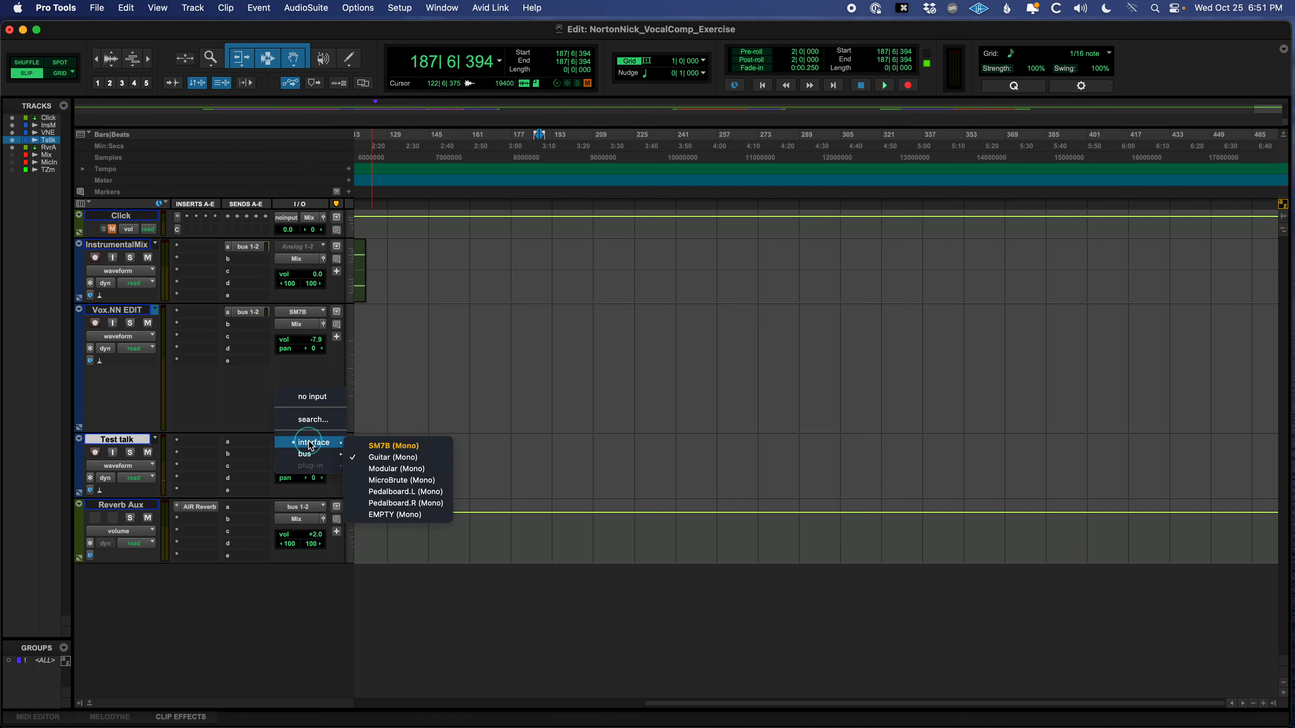
{"action": "left_click", "coordinate": [395, 514]}
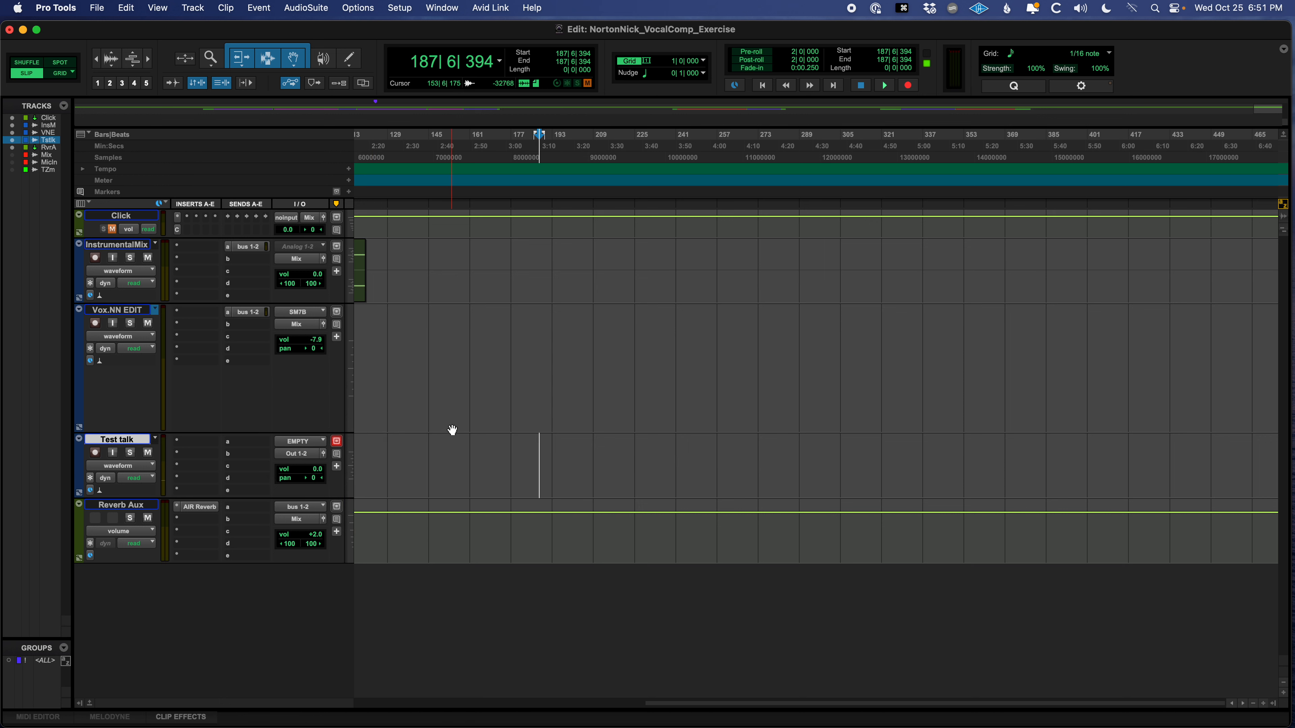
{"action": "left_click", "coordinate": [300, 441]}
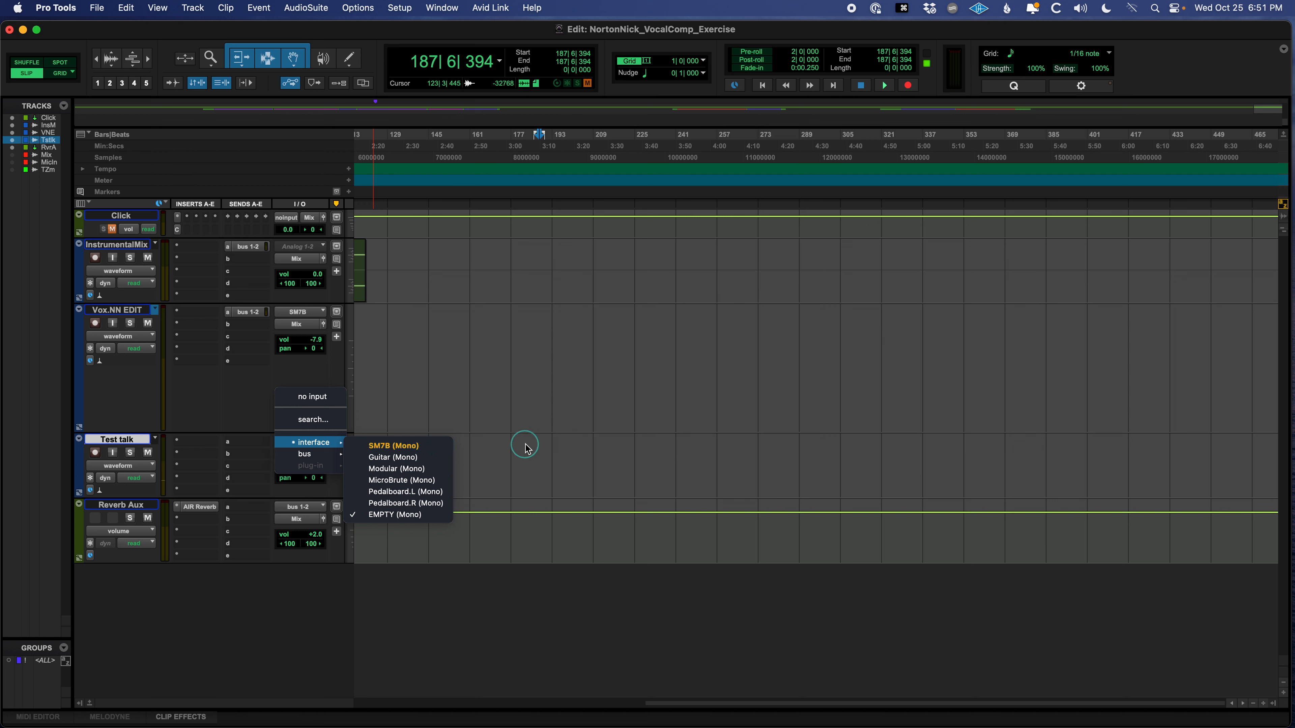
{"action": "left_click", "coordinate": [395, 445]}
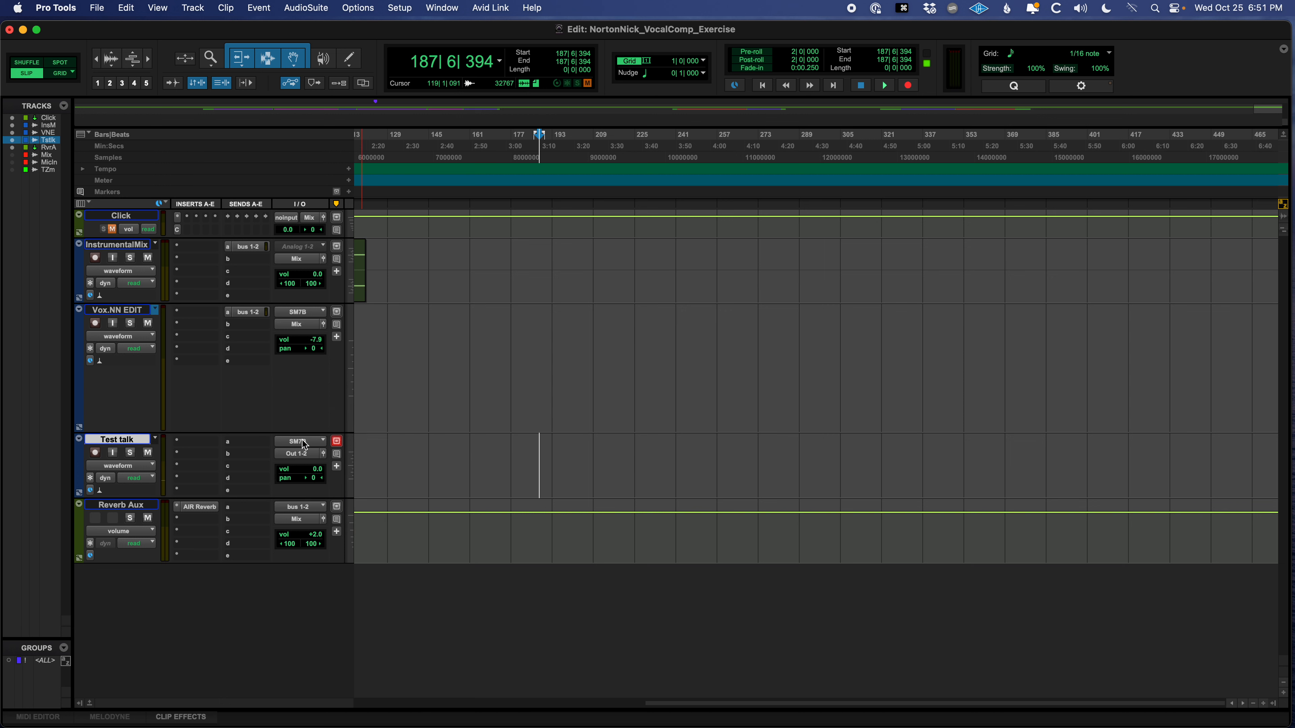
{"action": "left_click", "coordinate": [676, 448]}
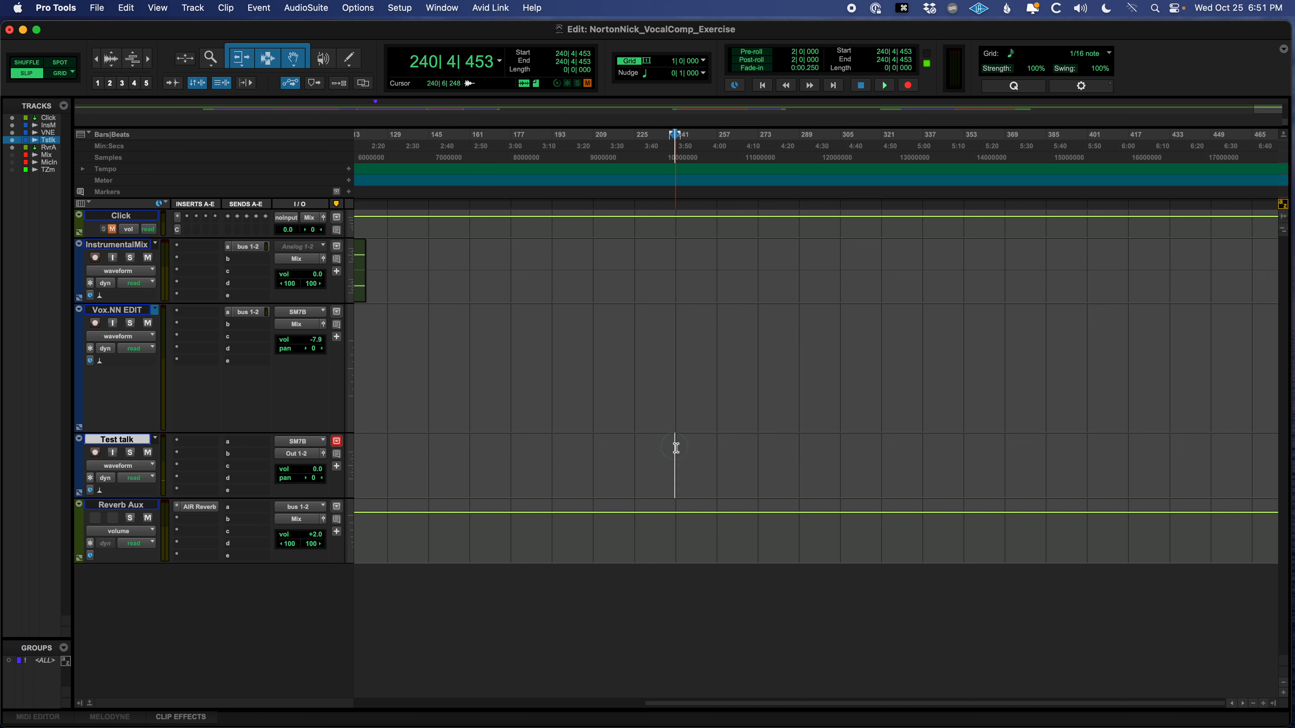
{"action": "key", "text": "super+s"}
Step: Turn on input monitoring for the Test talk track and switch Low Latency Monitoring off and back on
{"action": "left_click", "coordinate": [112, 453]}
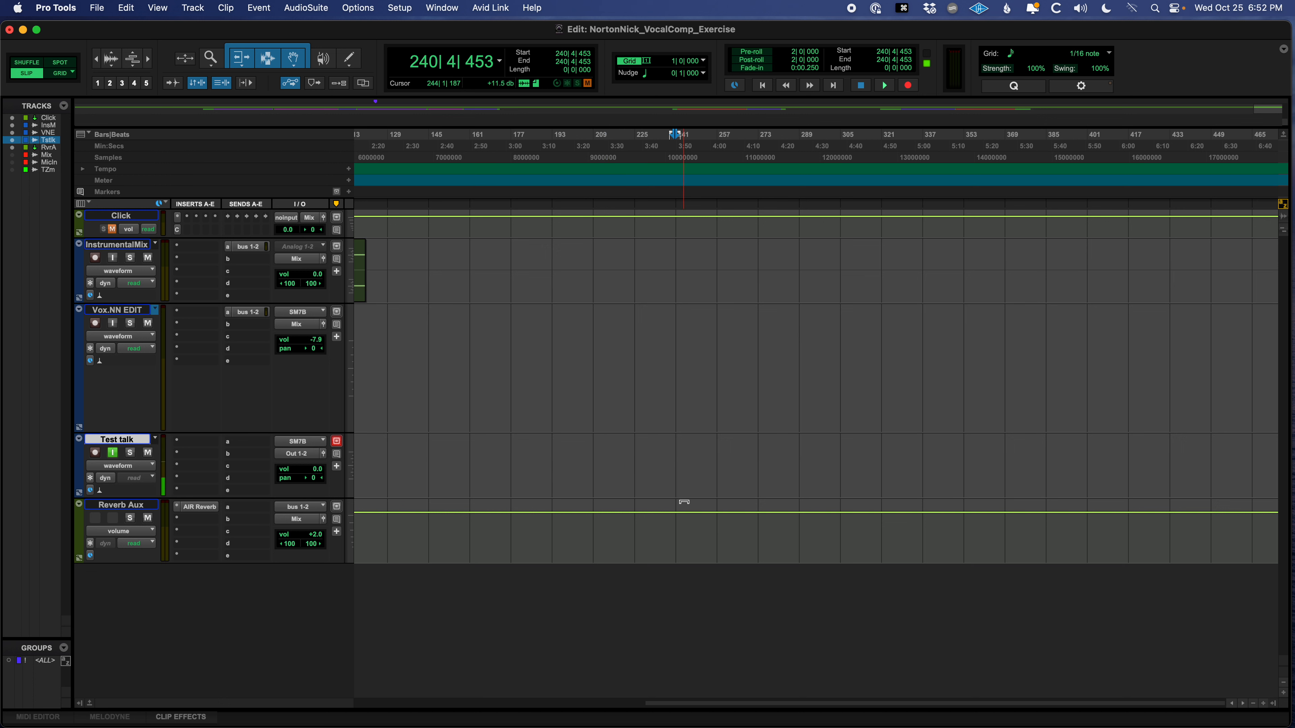
{"action": "left_click", "coordinate": [358, 7]}
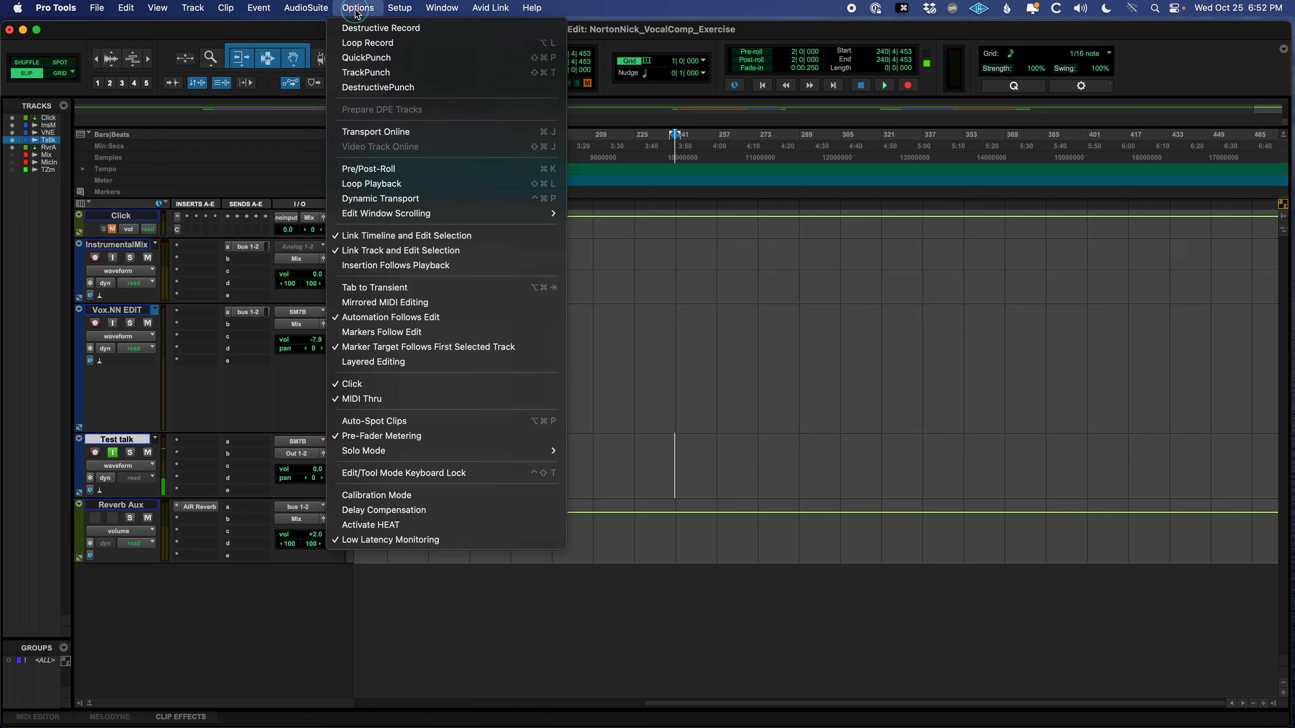
{"action": "left_click", "coordinate": [421, 543]}
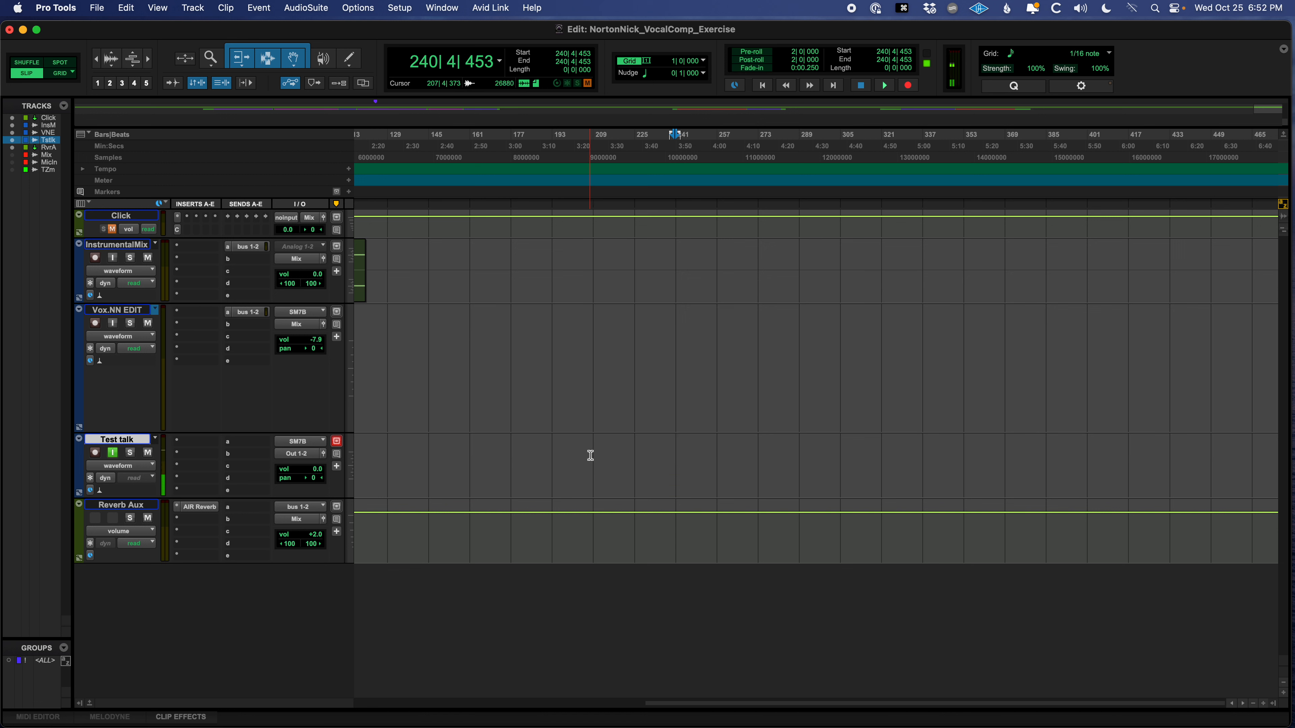
{"action": "left_click", "coordinate": [357, 8]}
{"action": "left_click", "coordinate": [449, 540]}
Step: Record-enable the Test talk track and record a short spoken take starting at about bar 240
{"action": "left_click", "coordinate": [95, 453]}
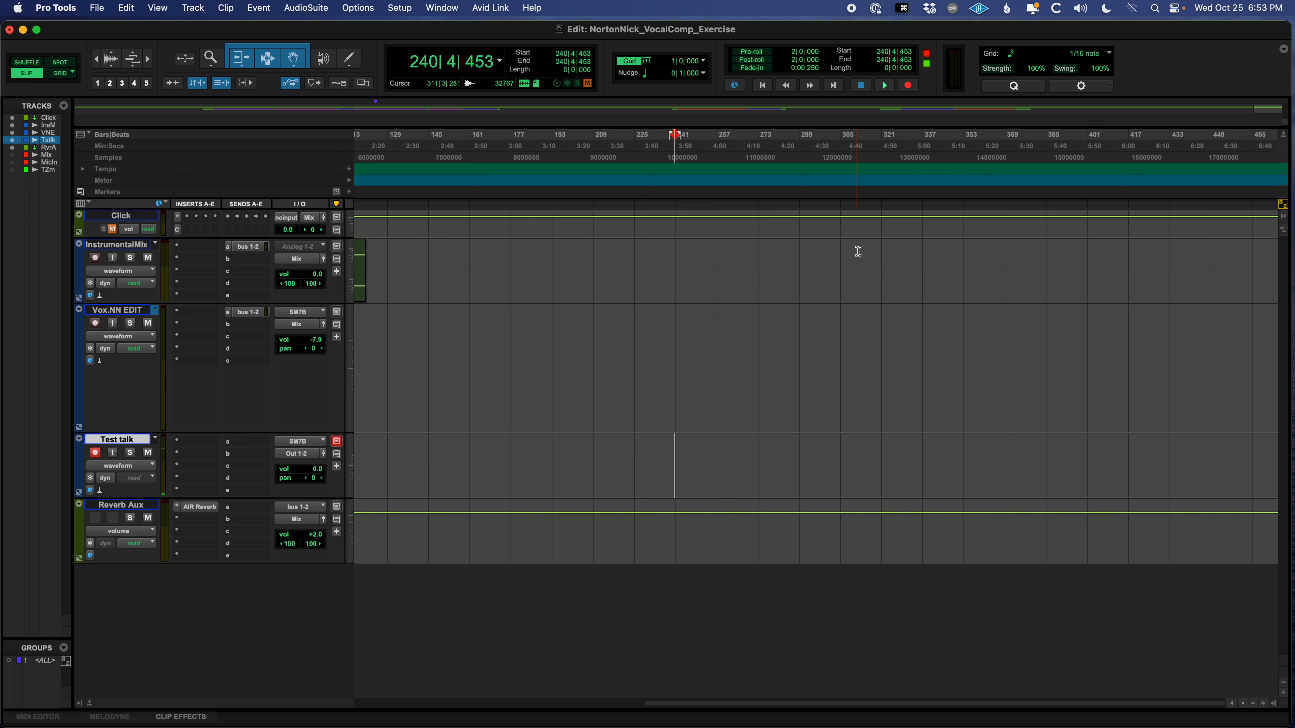
{"action": "left_click", "coordinate": [909, 87]}
{"action": "key", "text": "space"}
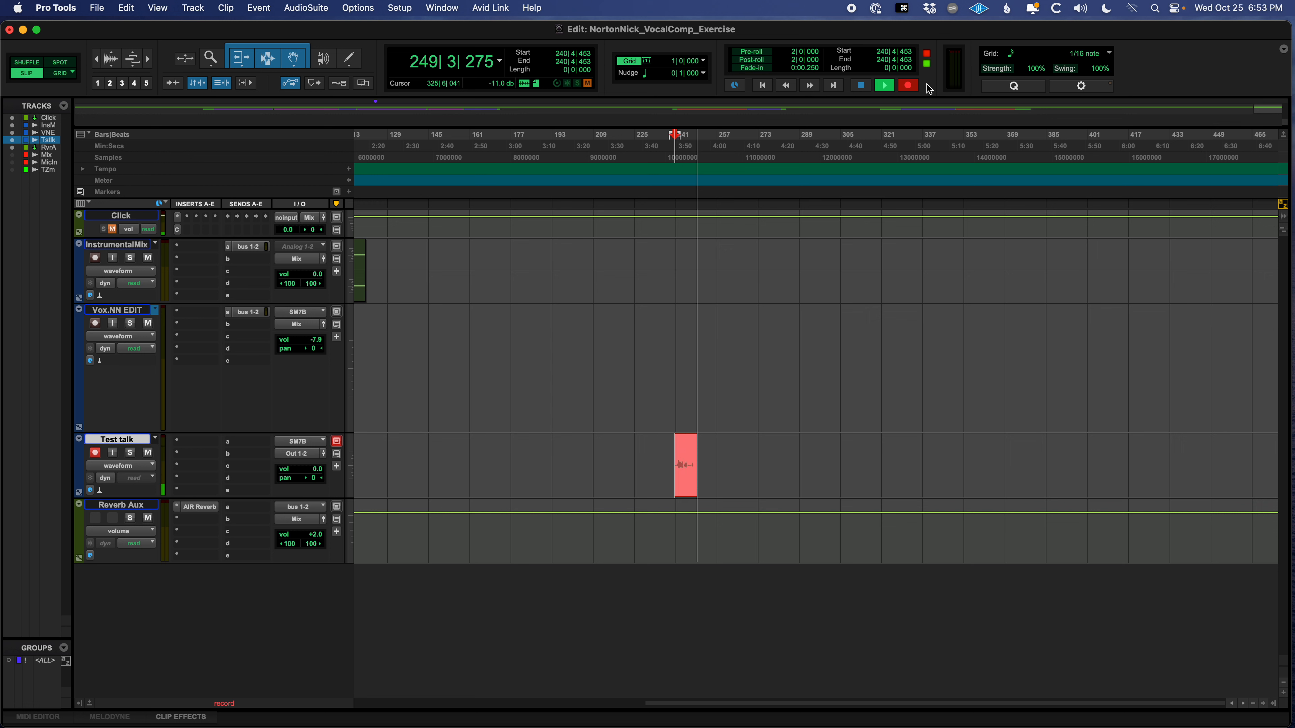
{"action": "key", "text": "space"}
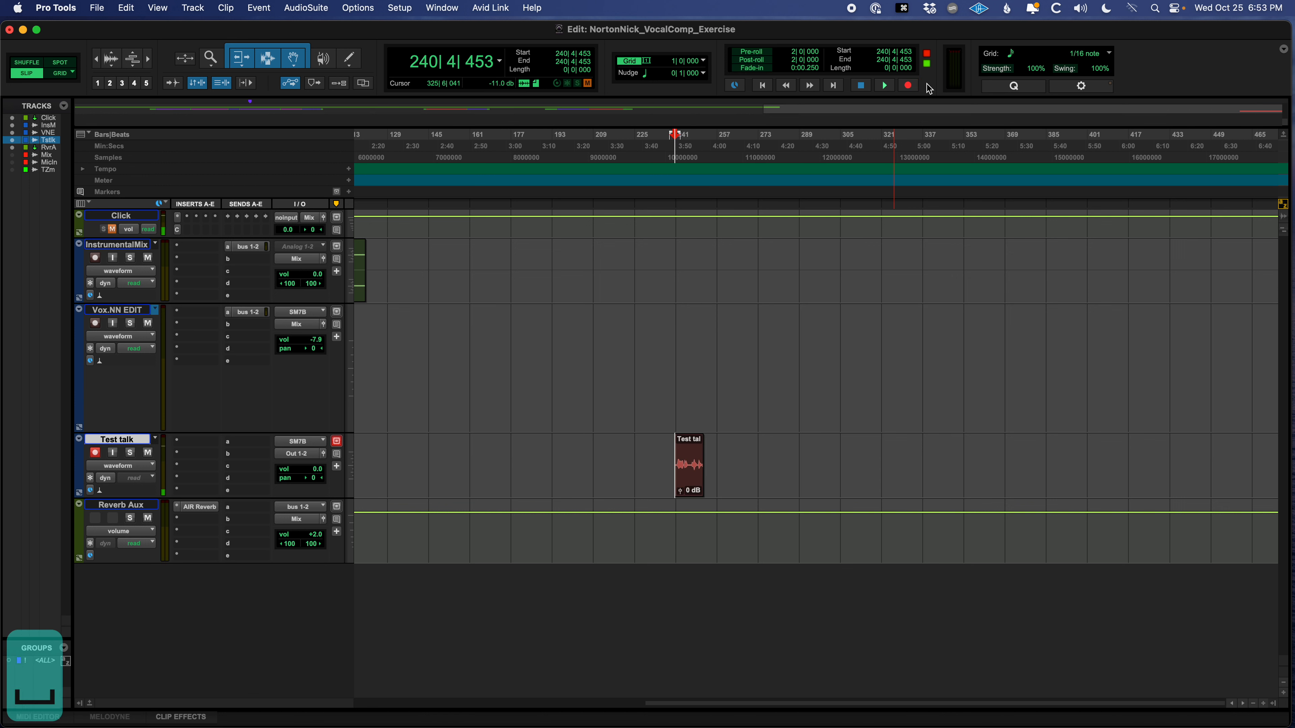
Step: Disarm the Test talk track and play back the recorded take
{"action": "left_click", "coordinate": [96, 453]}
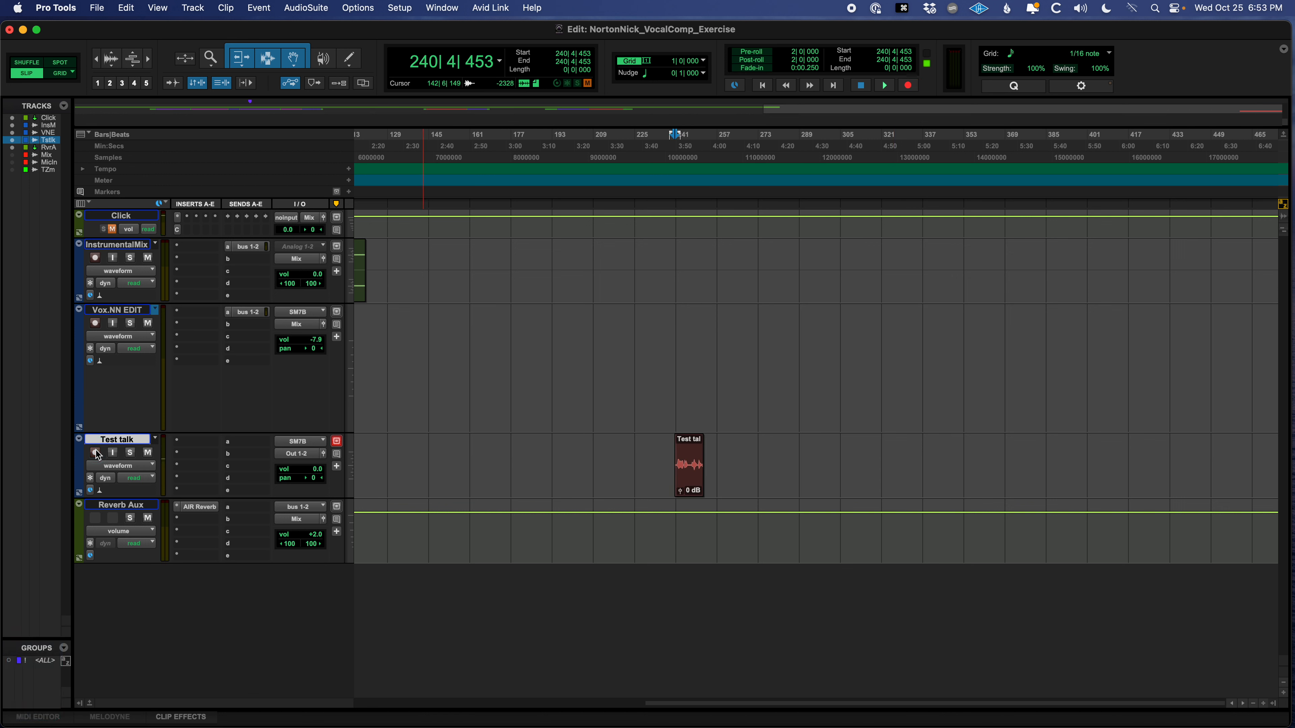
{"action": "key", "text": "space"}
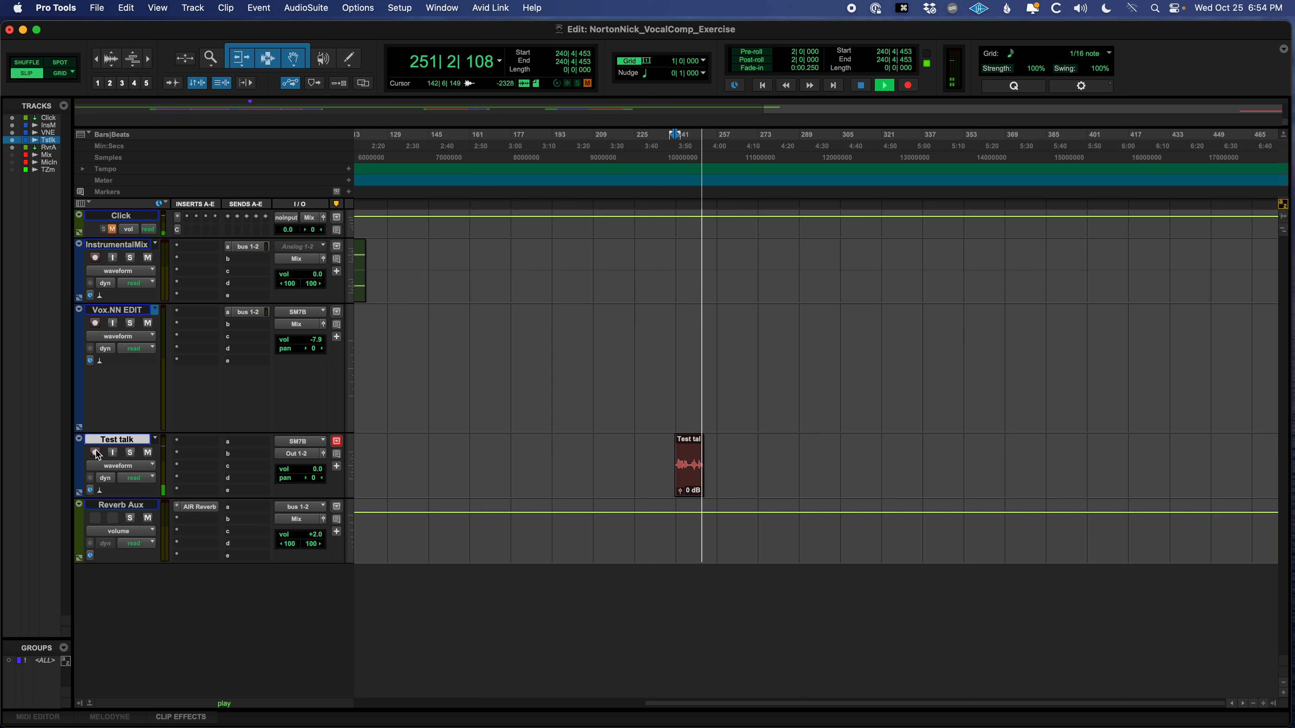
{"action": "key", "text": "space"}
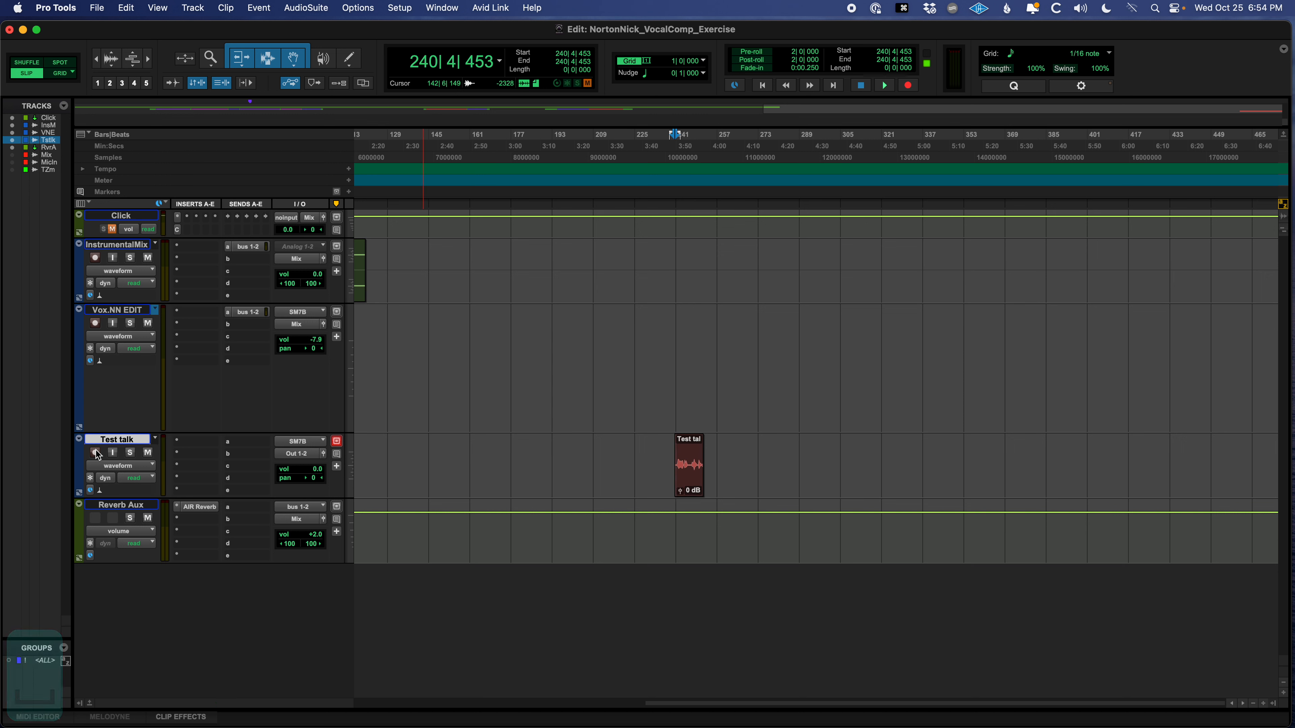
Step: Move the edit cursor to the start of the recorded Test talk clip and save the session
{"action": "left_click", "coordinate": [634, 454]}
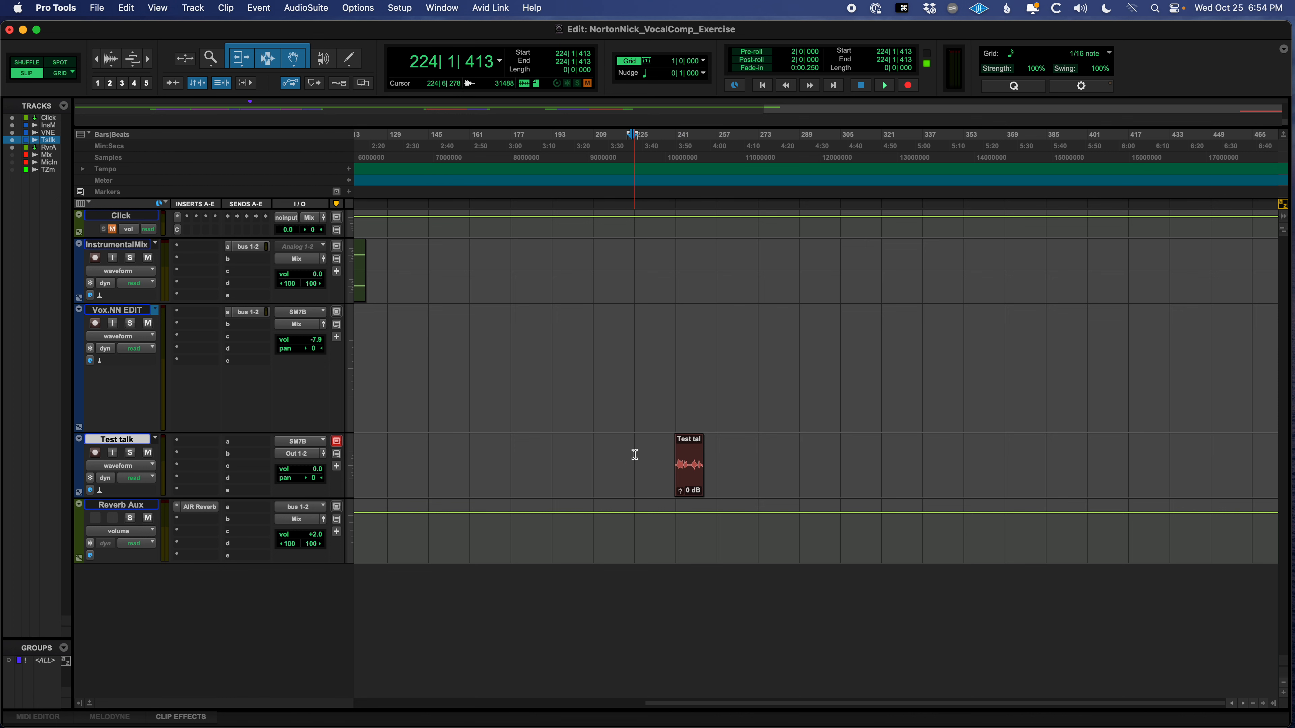
{"action": "key", "text": "Tab"}
{"action": "key", "text": "t"}
{"action": "key", "text": "t"}
{"action": "key", "text": "t"}
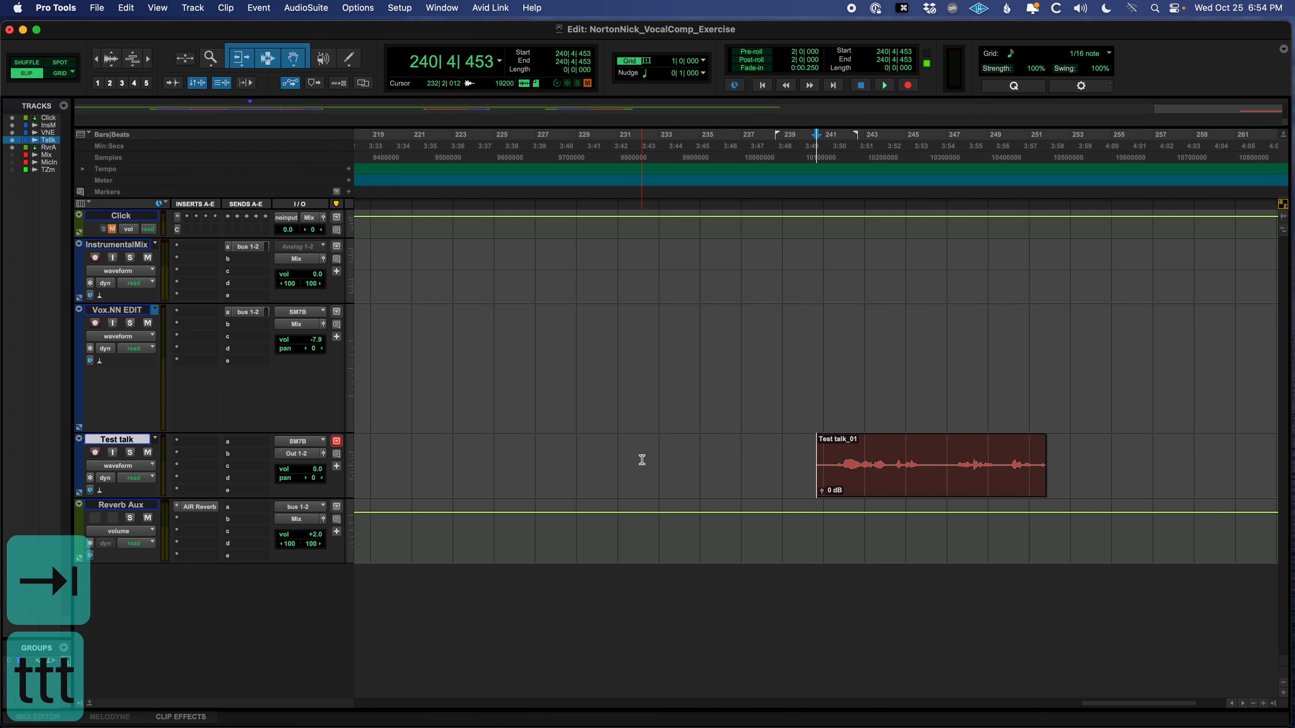
{"action": "key", "text": "cmd+s"}
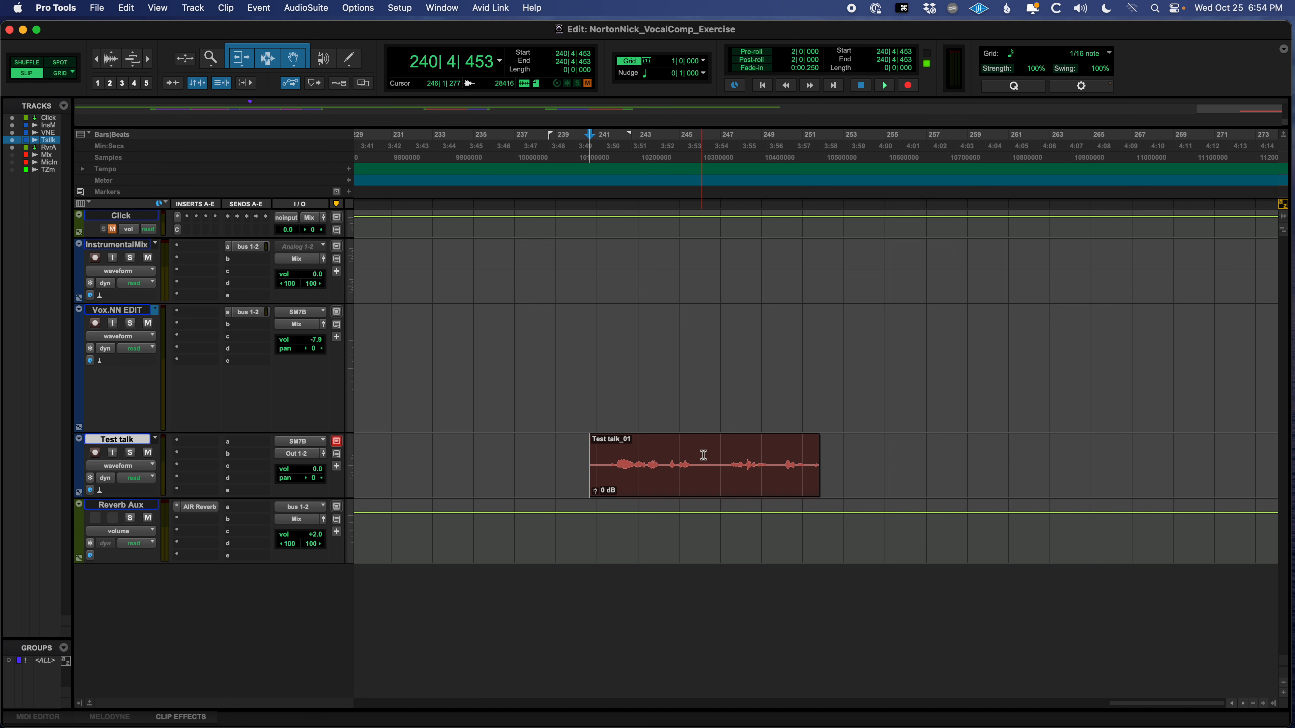
Step: Record-enable the Test talk track and record a second short take starting at about bar 255
{"action": "left_click", "coordinate": [713, 452]}
{"action": "left_click", "coordinate": [901, 443]}
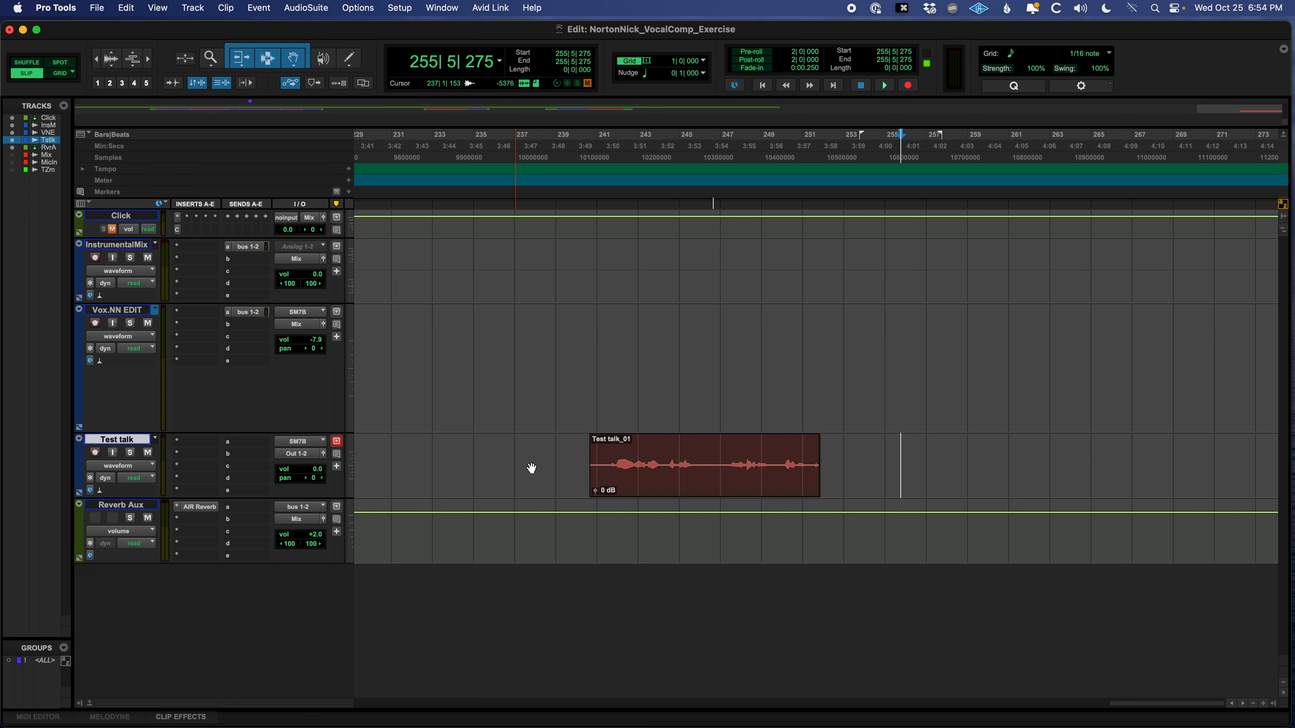
{"action": "left_click", "coordinate": [96, 453]}
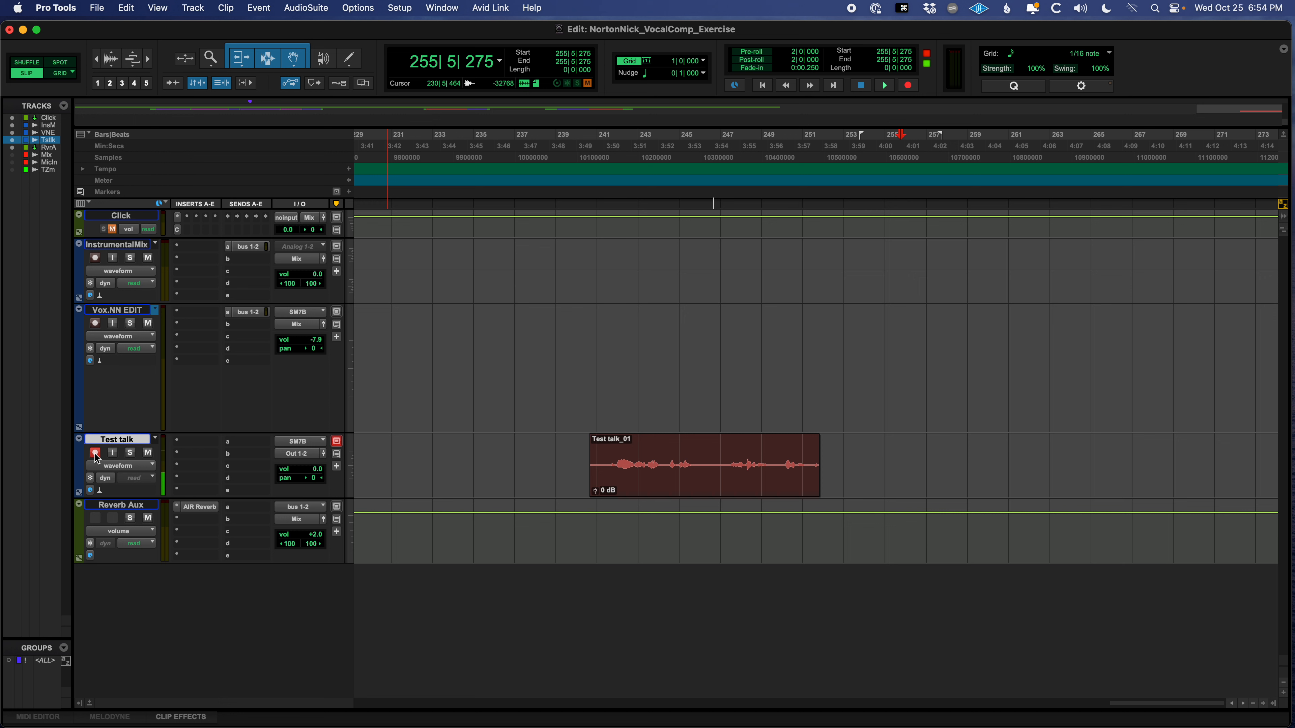
{"action": "key", "text": "KP_3"}
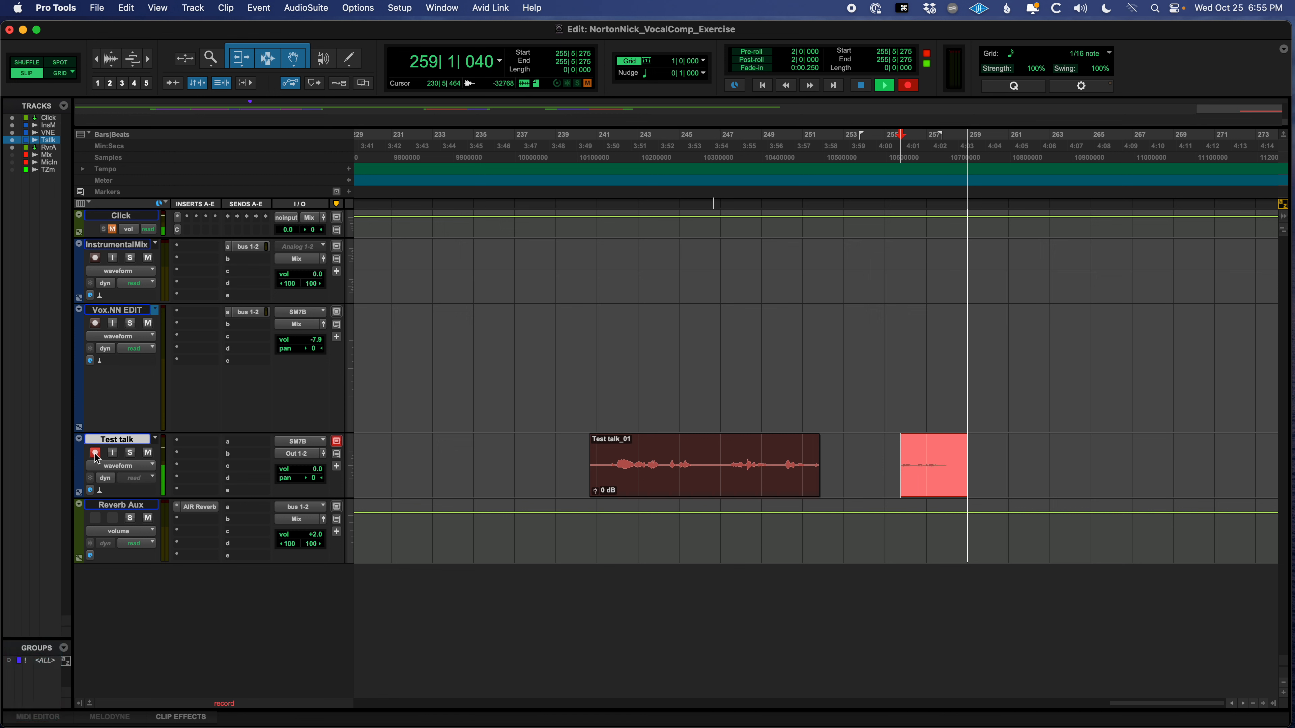
{"action": "key", "text": "space"}
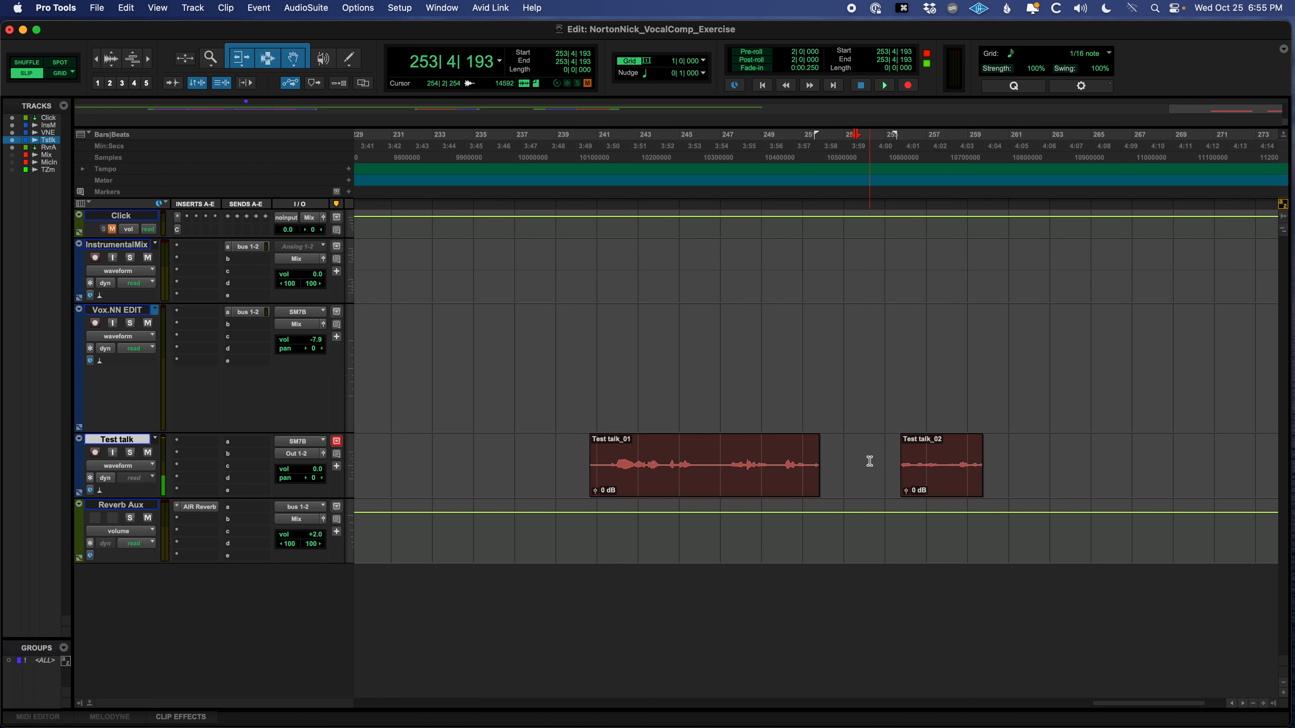
Step: Save the session and select a punch range in the first Test talk take from about bar 246 to bar 249
{"action": "left_click", "coordinate": [854, 459]}
{"action": "key", "text": "super+s"}
{"action": "left_click", "coordinate": [96, 454]}
{"action": "left_click", "coordinate": [714, 455]}
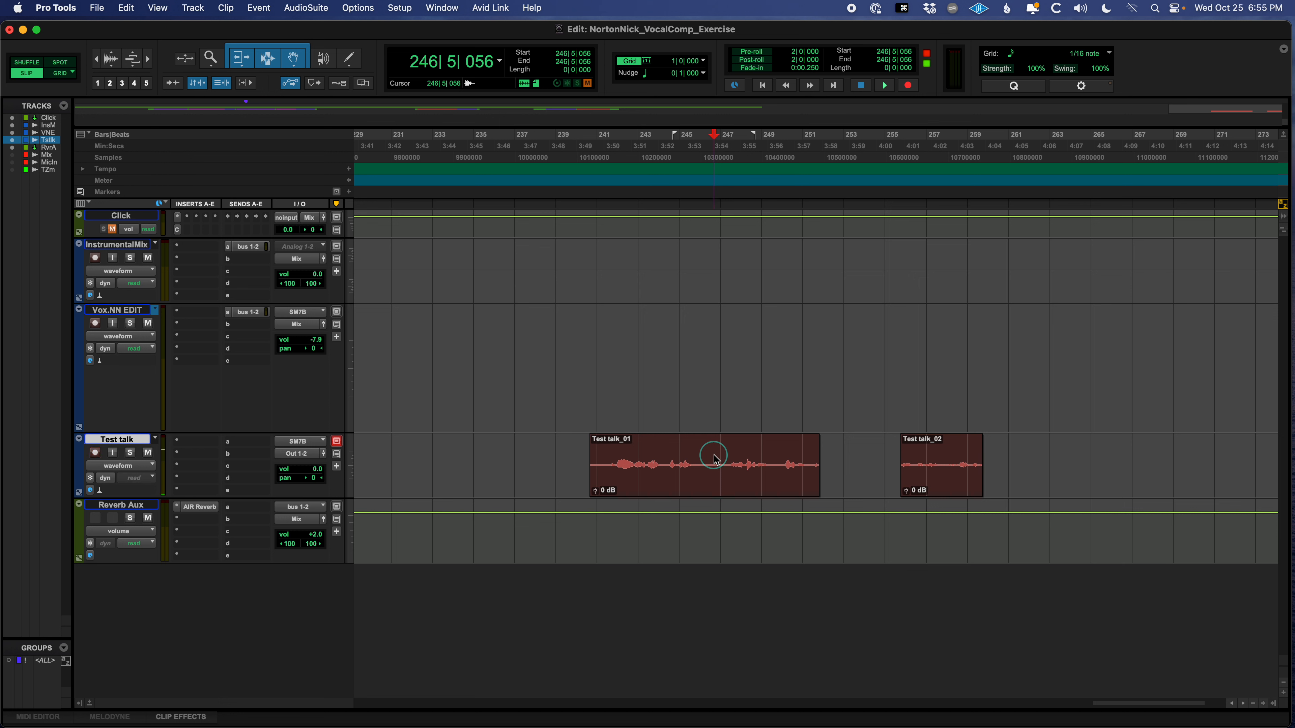
{"action": "left_click_drag", "start_coordinate": [715, 459], "coordinate": [779, 458]}
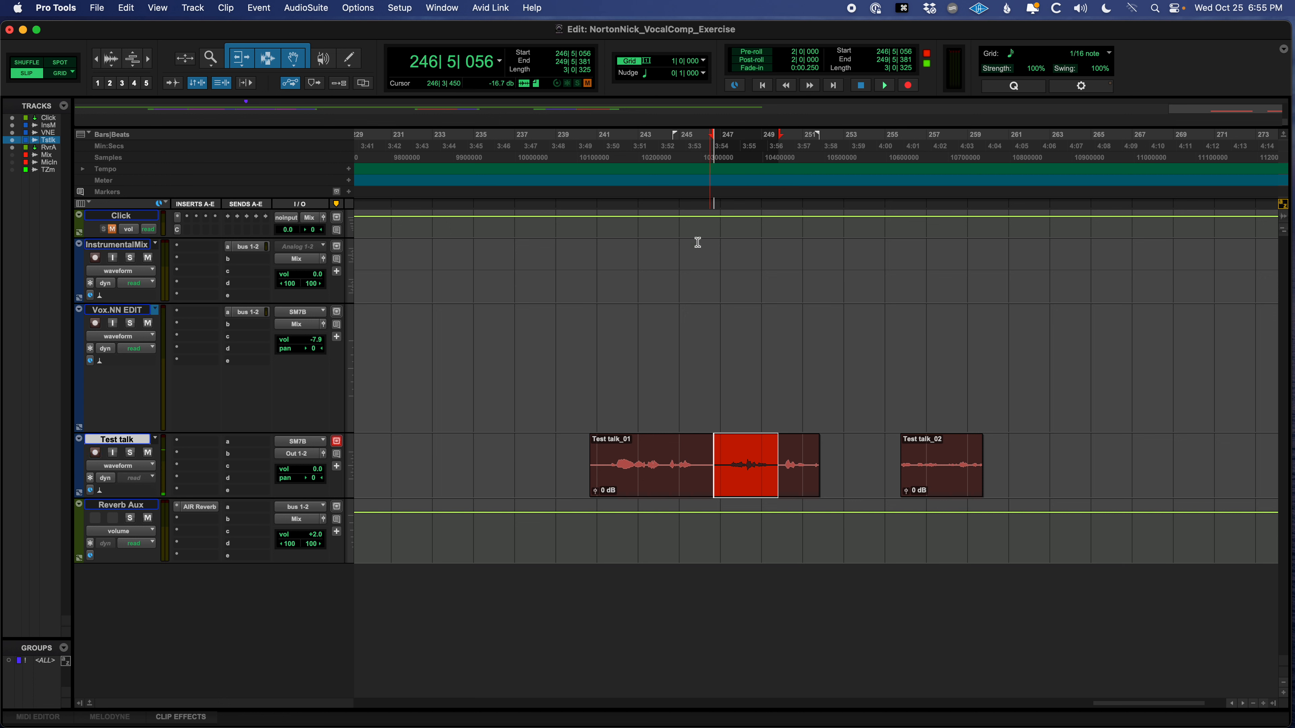
Step: Enable pre-roll and post-roll around the selected range, with a pre-roll of 5|0|132 and a post-roll of 2|5|050
{"action": "left_click", "coordinate": [752, 51]}
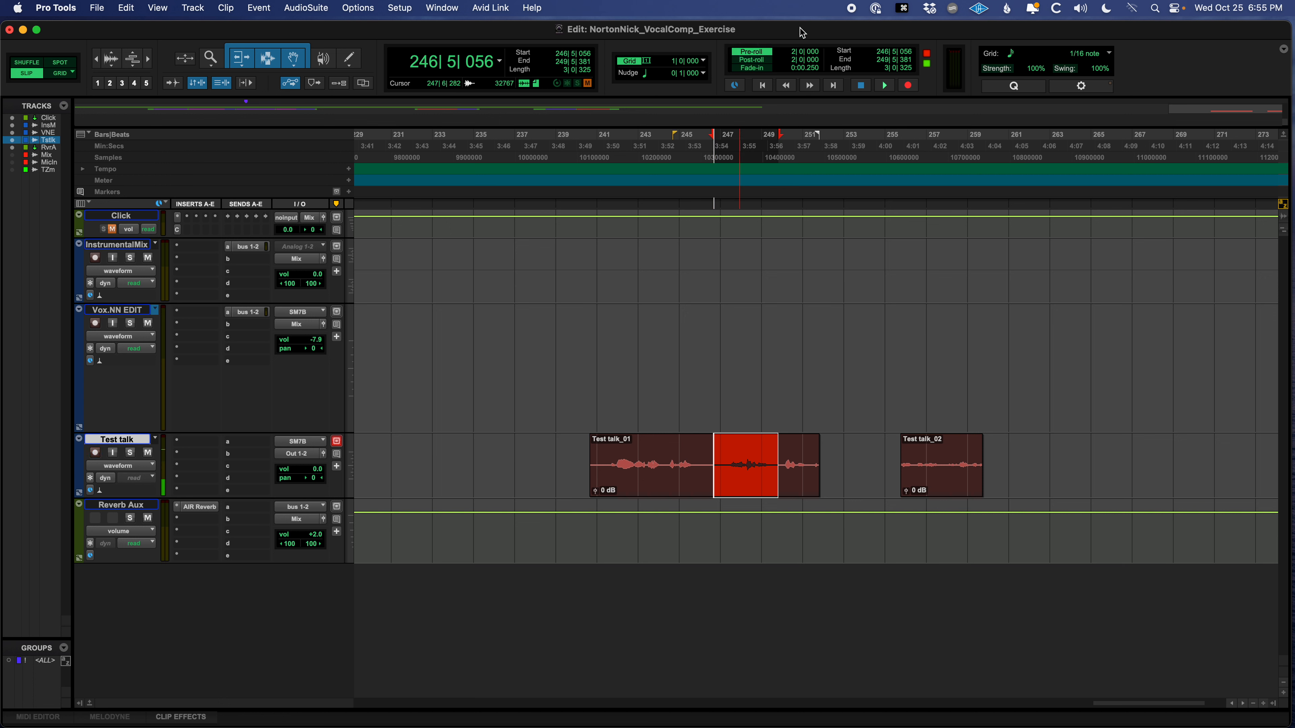
{"action": "key", "text": "super+k"}
{"action": "key", "text": "super+k"}
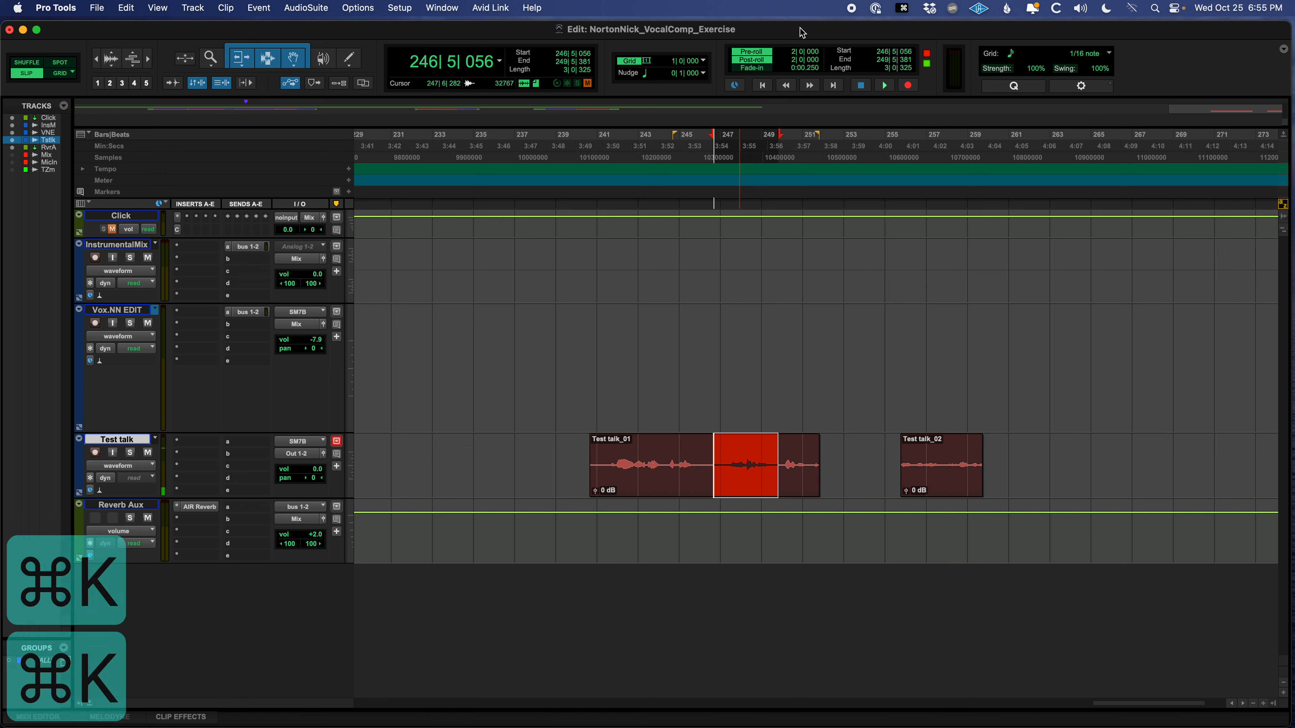
{"action": "key", "text": "super+k"}
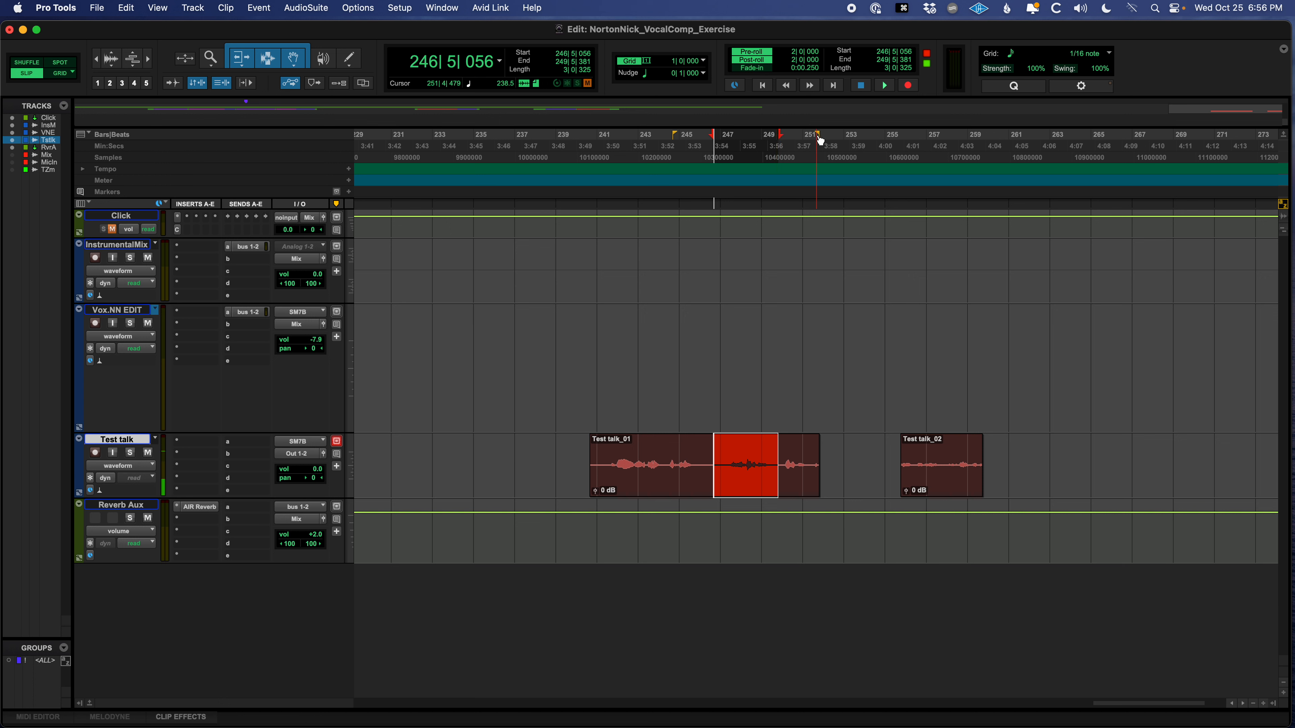
{"action": "left_click_drag", "start_coordinate": [819, 135], "coordinate": [835, 135]}
{"action": "left_click_drag", "start_coordinate": [677, 134], "coordinate": [612, 143]}
Step: Record a punch-in over the selected range with pre-roll and post-roll, and disarm the Test talk track
{"action": "key", "text": "space"}
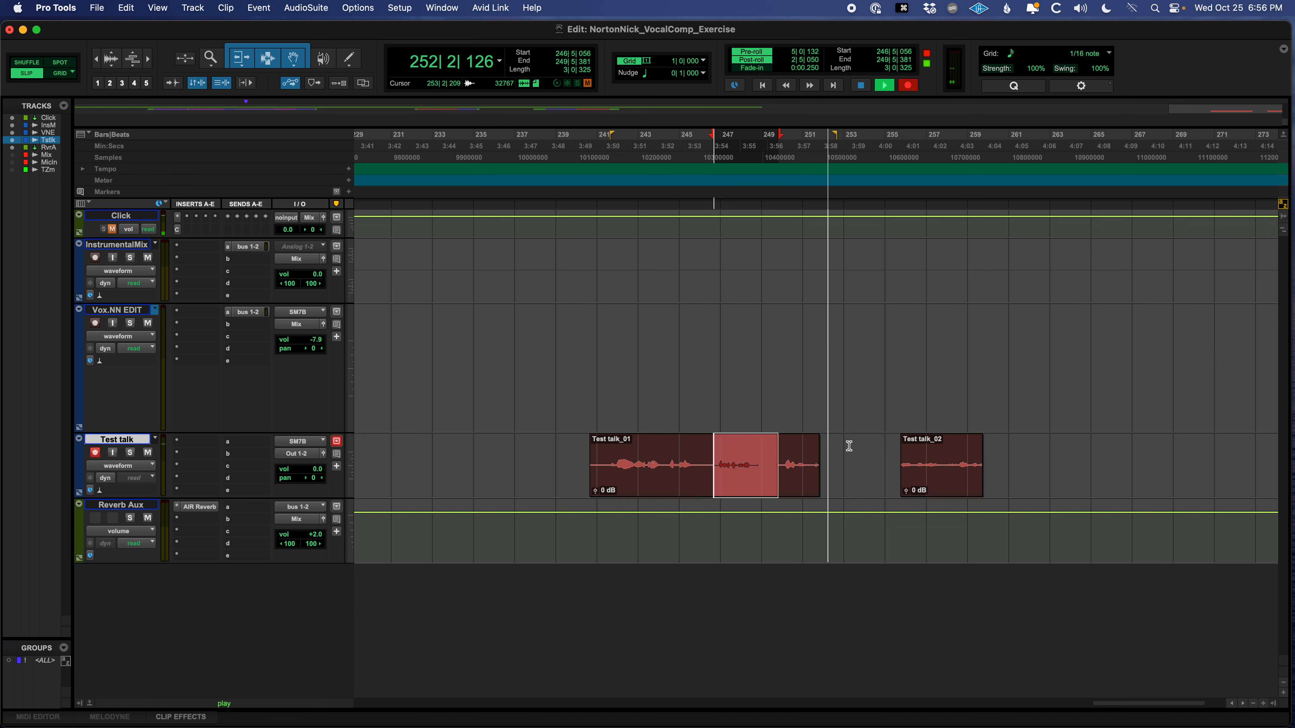
{"action": "key", "text": "space"}
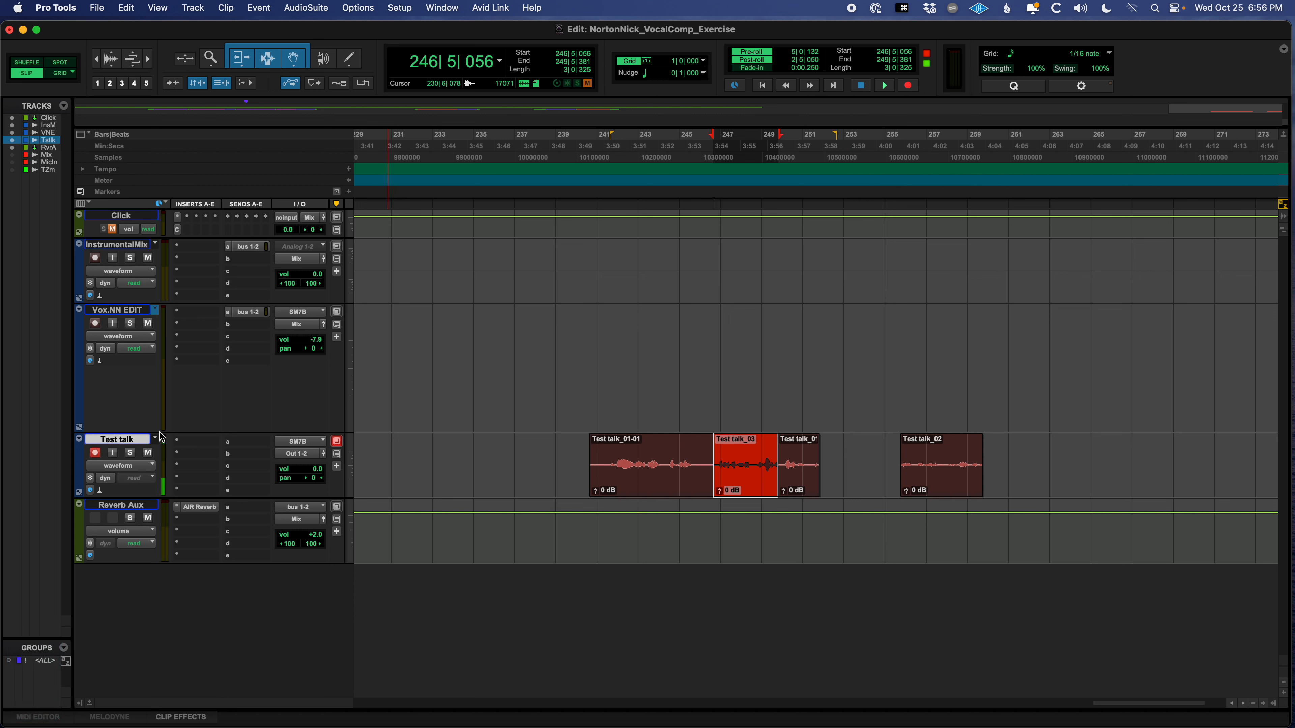
{"action": "left_click", "coordinate": [99, 455]}
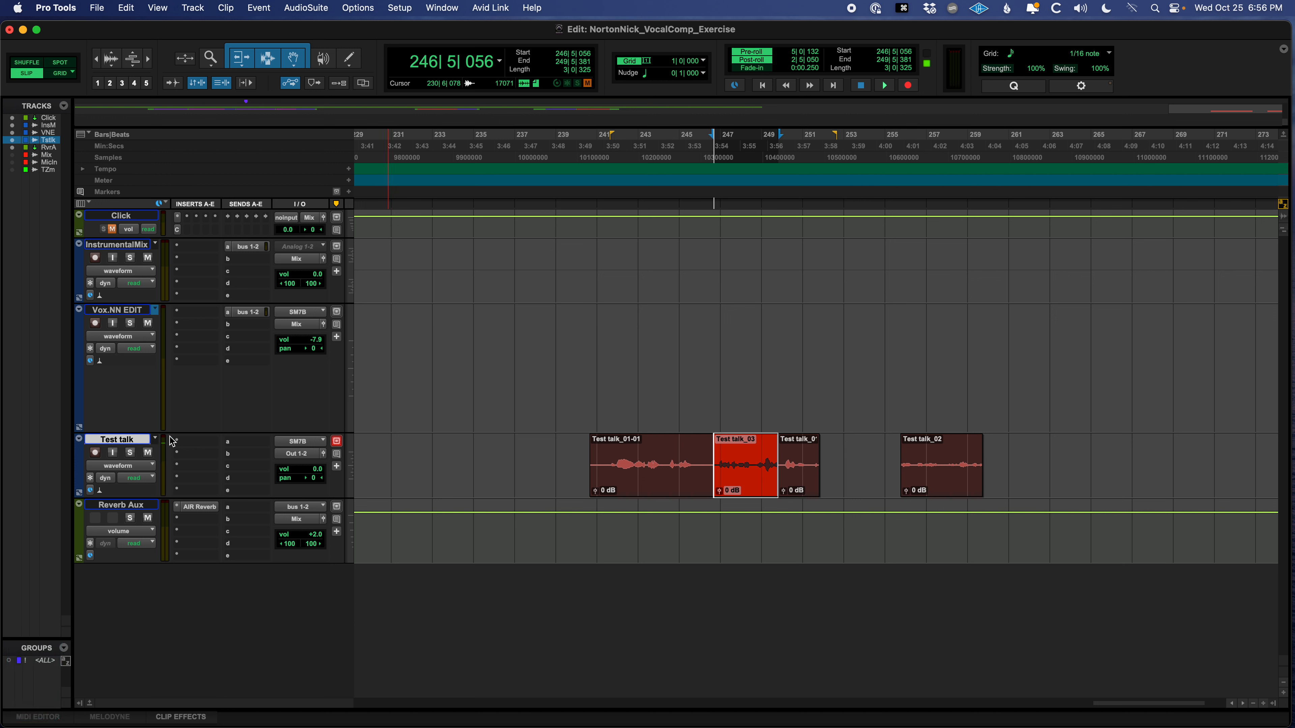
Step: Play back the Test talk track across the punch-in from about bar 245 and save the session
{"action": "left_click", "coordinate": [690, 449]}
{"action": "key", "text": "t"}
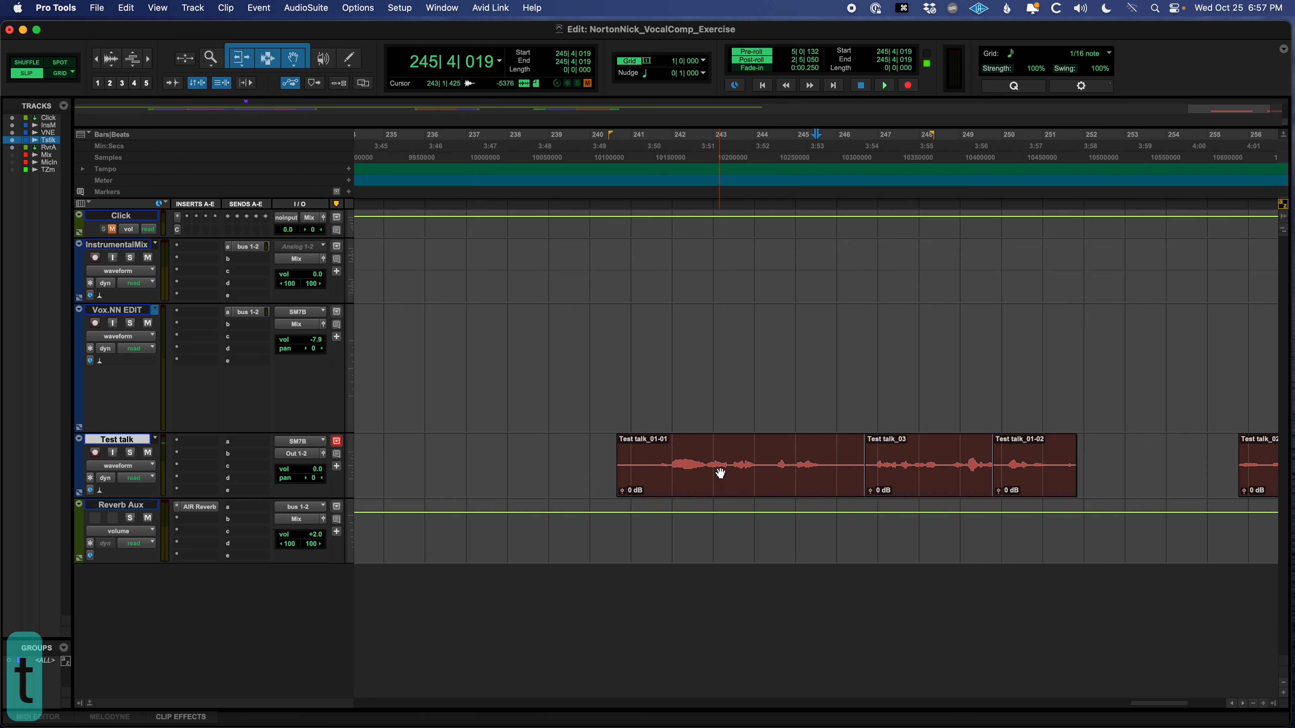
{"action": "key", "text": "space"}
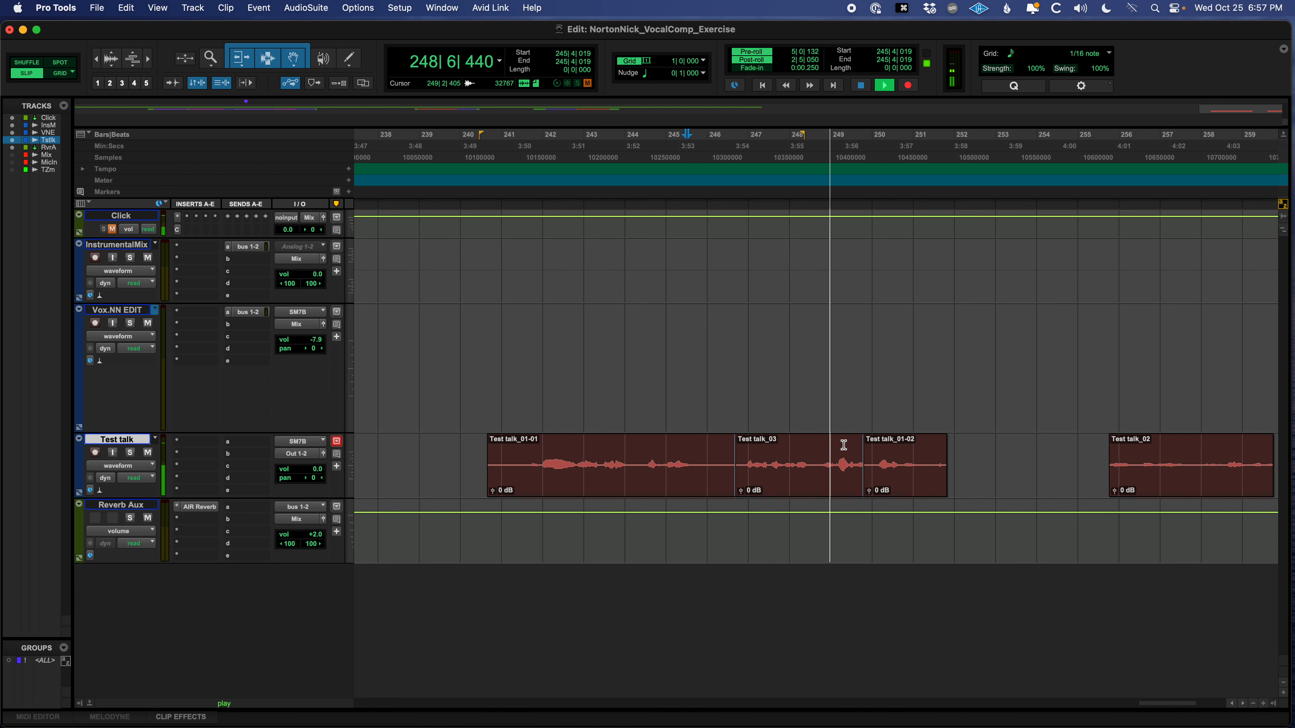
{"action": "key", "text": "space"}
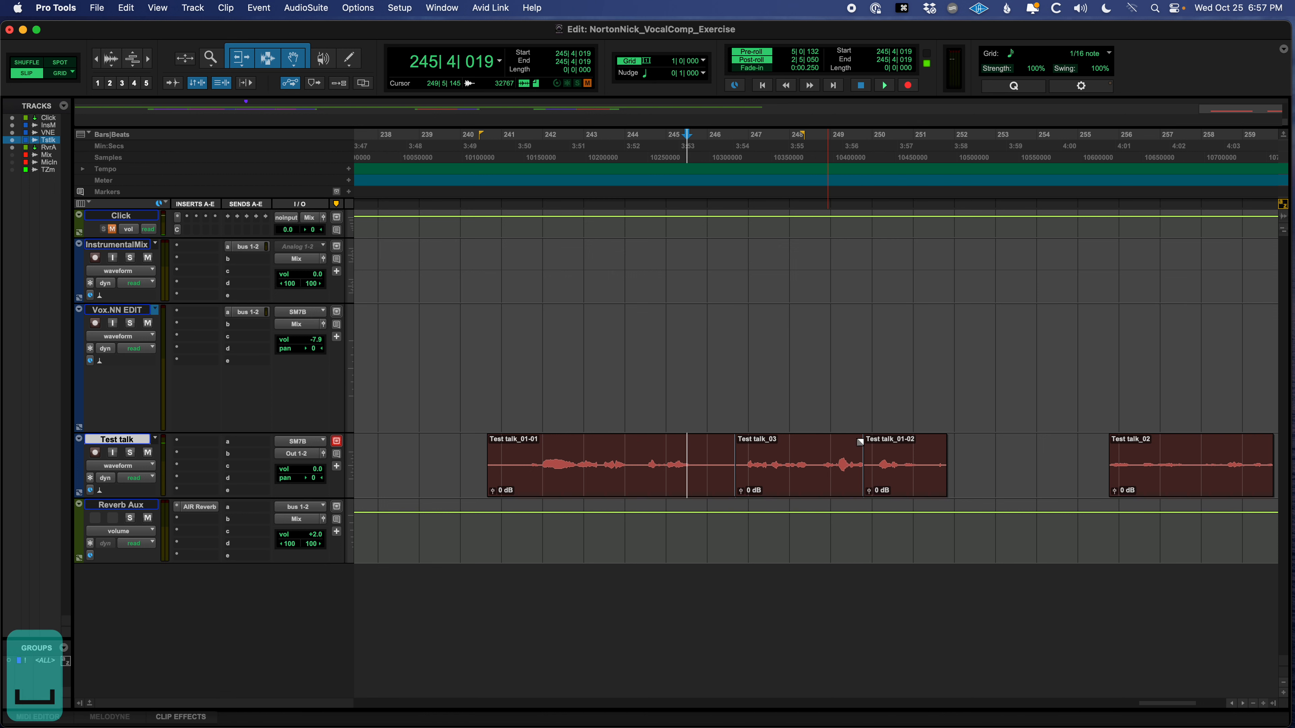
{"action": "key", "text": "super+s"}
Step: Try extending the end of the Test talk_01-01 clip over the punched-in section, and undo the change
{"action": "left_click", "coordinate": [815, 456]}
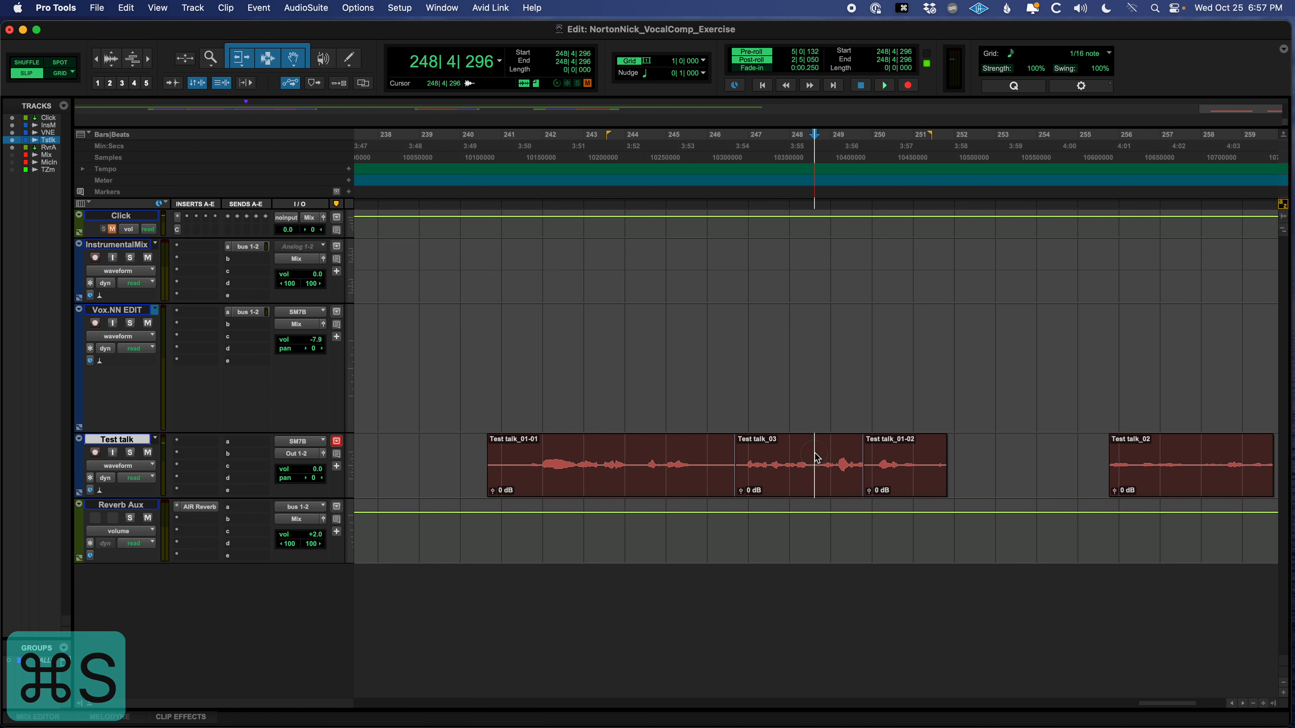
{"action": "key", "text": "t"}
{"action": "scroll", "coordinate": [810, 461], "scroll_direction": "right", "scroll_amount": 3}
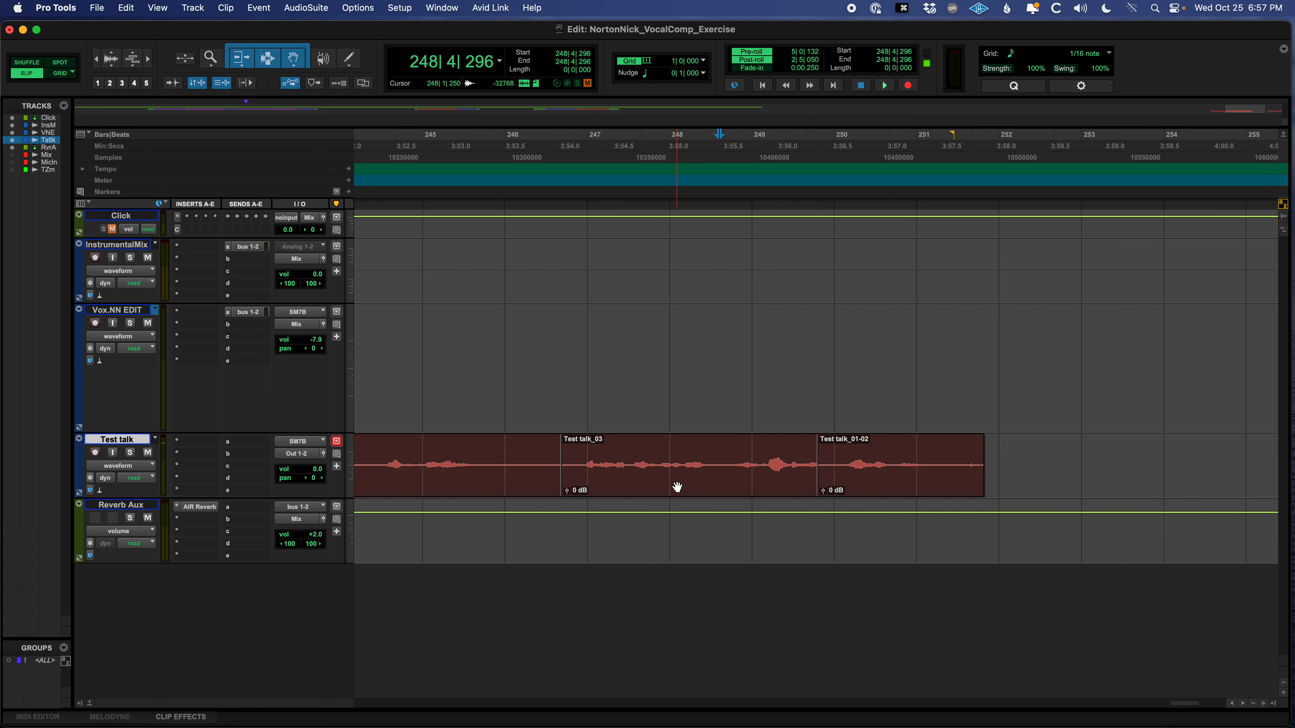
{"action": "key", "text": "r"}
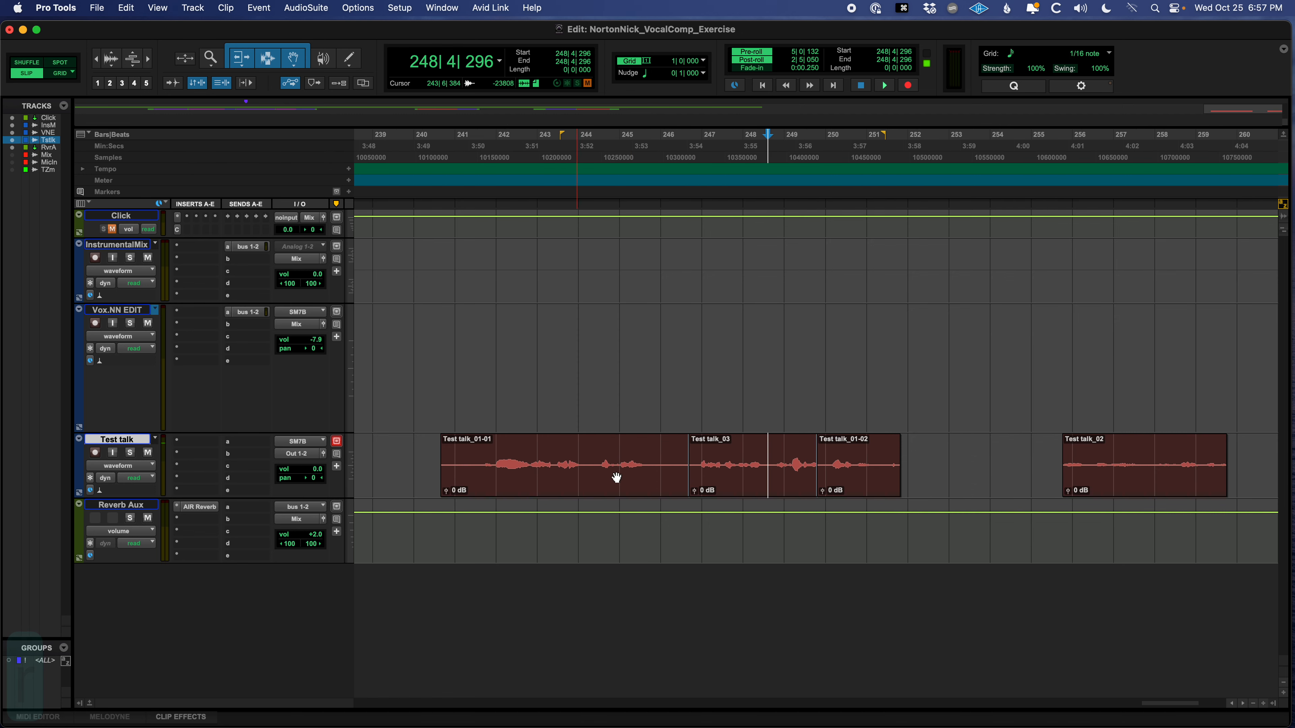
{"action": "left_click_drag", "start_coordinate": [679, 458], "coordinate": [937, 463]}
{"action": "key", "text": "cmd+z"}
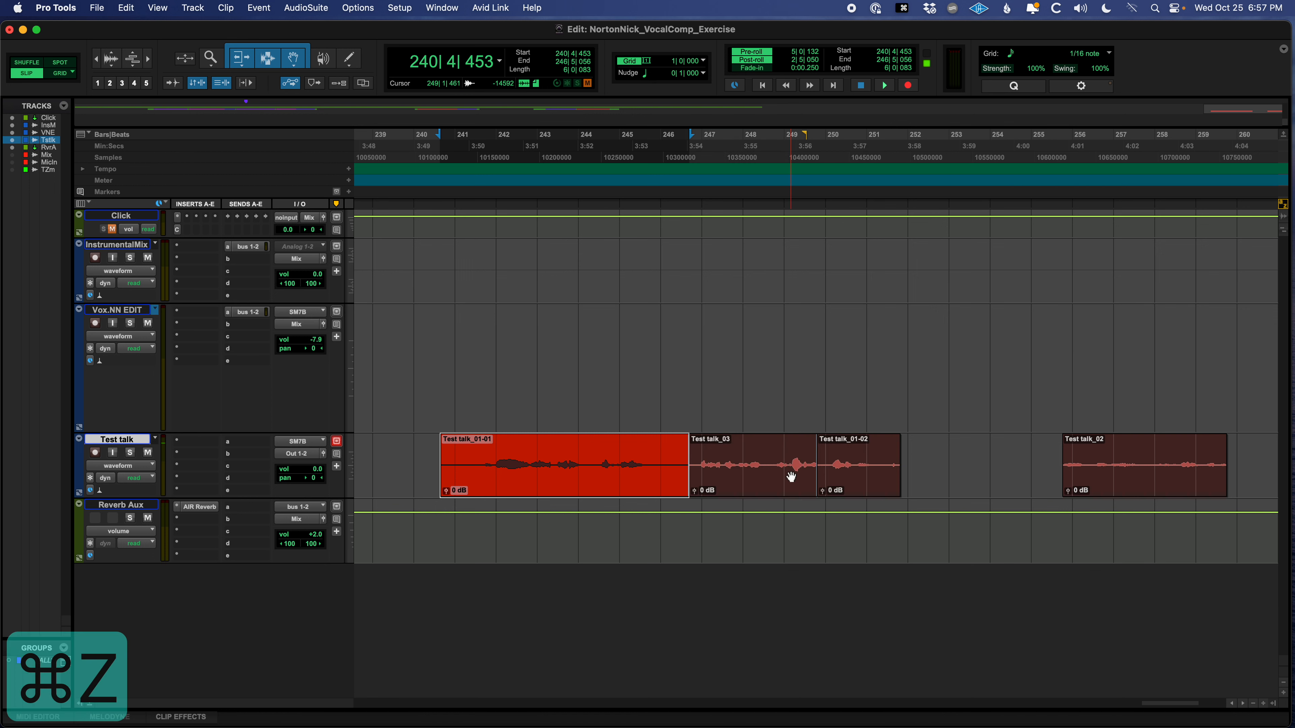
Step: Crossfade the start of the Test talk_03 clip, extend the following clip back to about 248|5, and crossfade that edit point too
{"action": "left_click", "coordinate": [723, 461]}
{"action": "key", "text": "alt+Tab"}
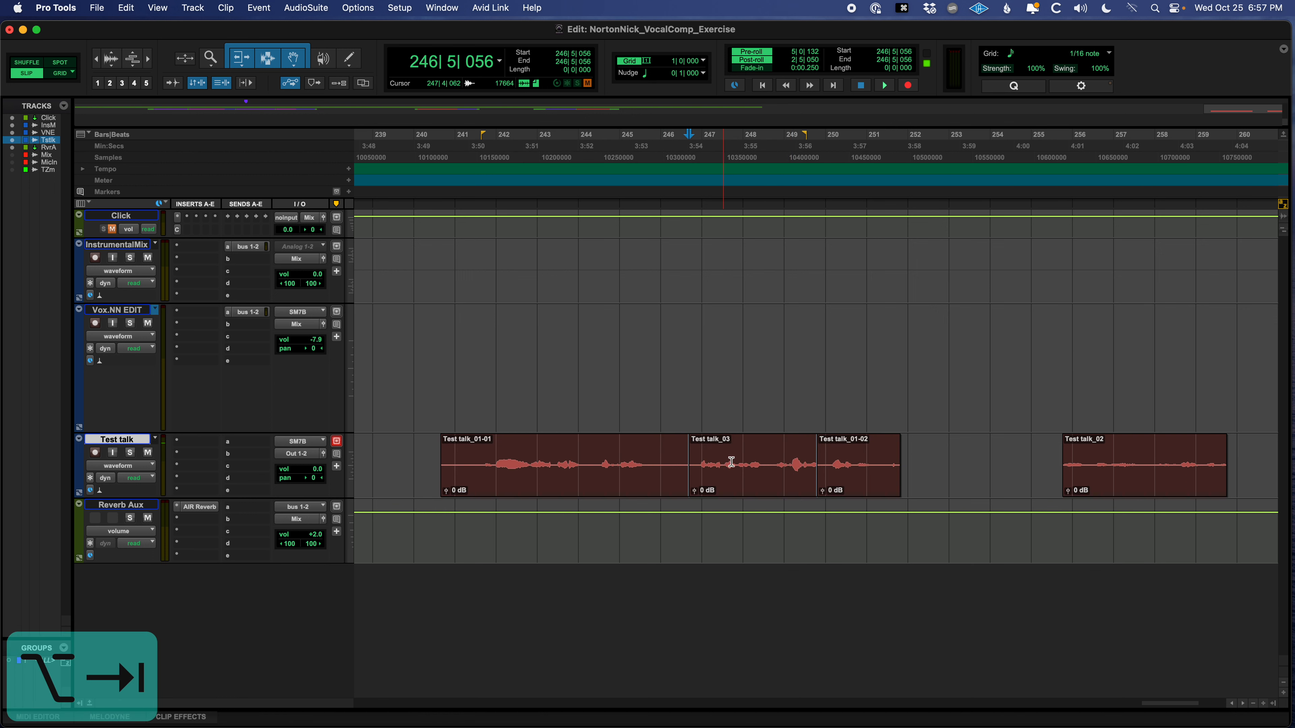
{"action": "key", "text": "t"}
{"action": "key", "text": "t"}
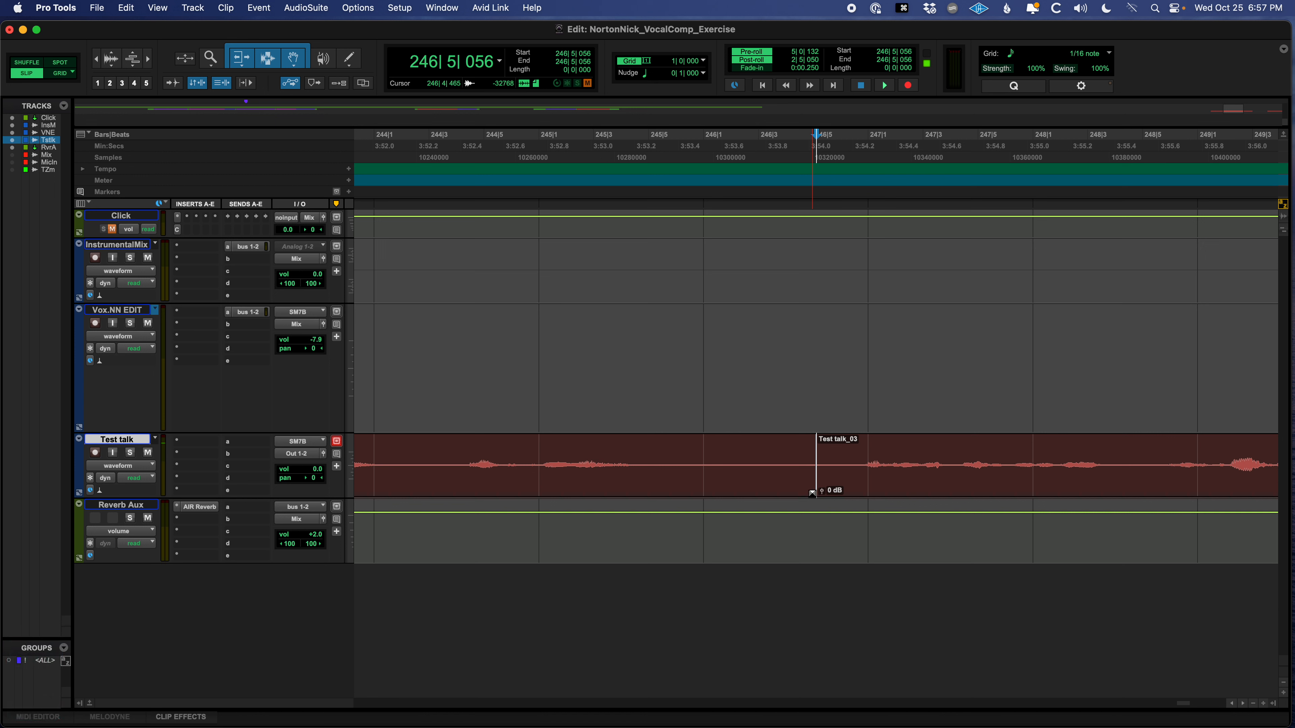
{"action": "left_click_drag", "start_coordinate": [812, 493], "coordinate": [788, 497]}
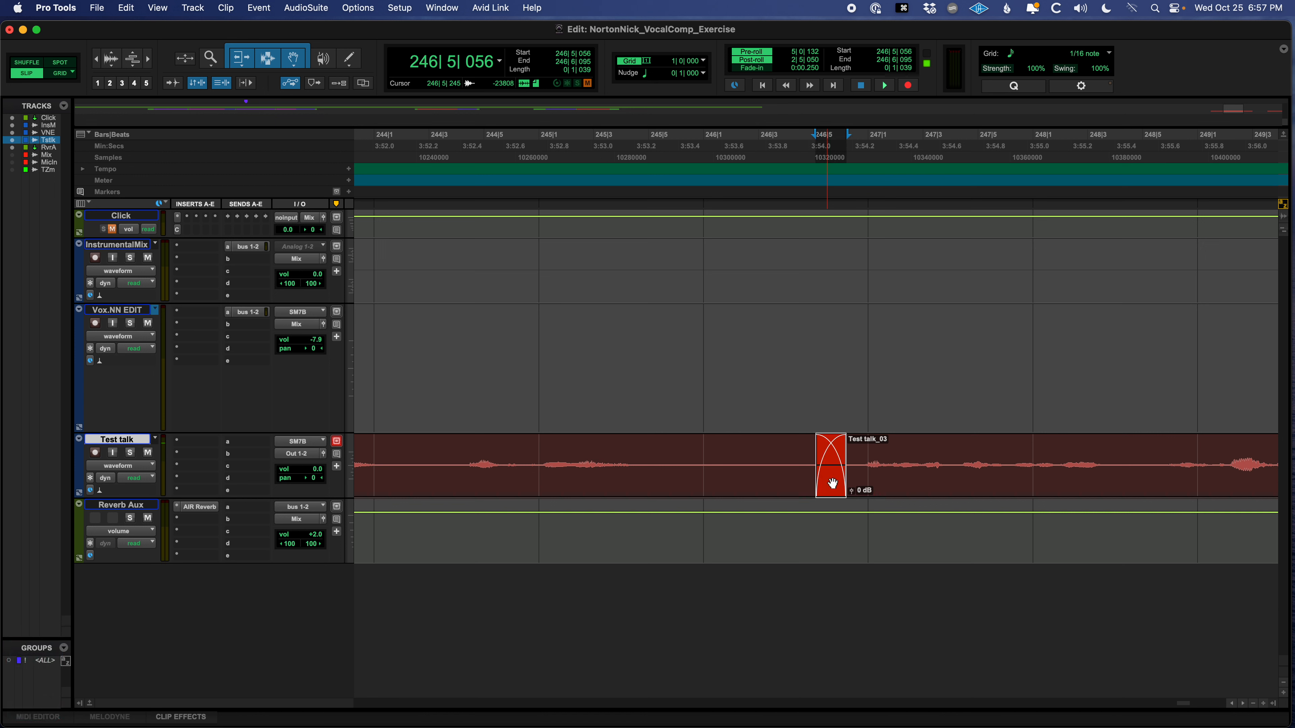
{"action": "scroll", "coordinate": [870, 500], "scroll_direction": "right", "scroll_amount": 3}
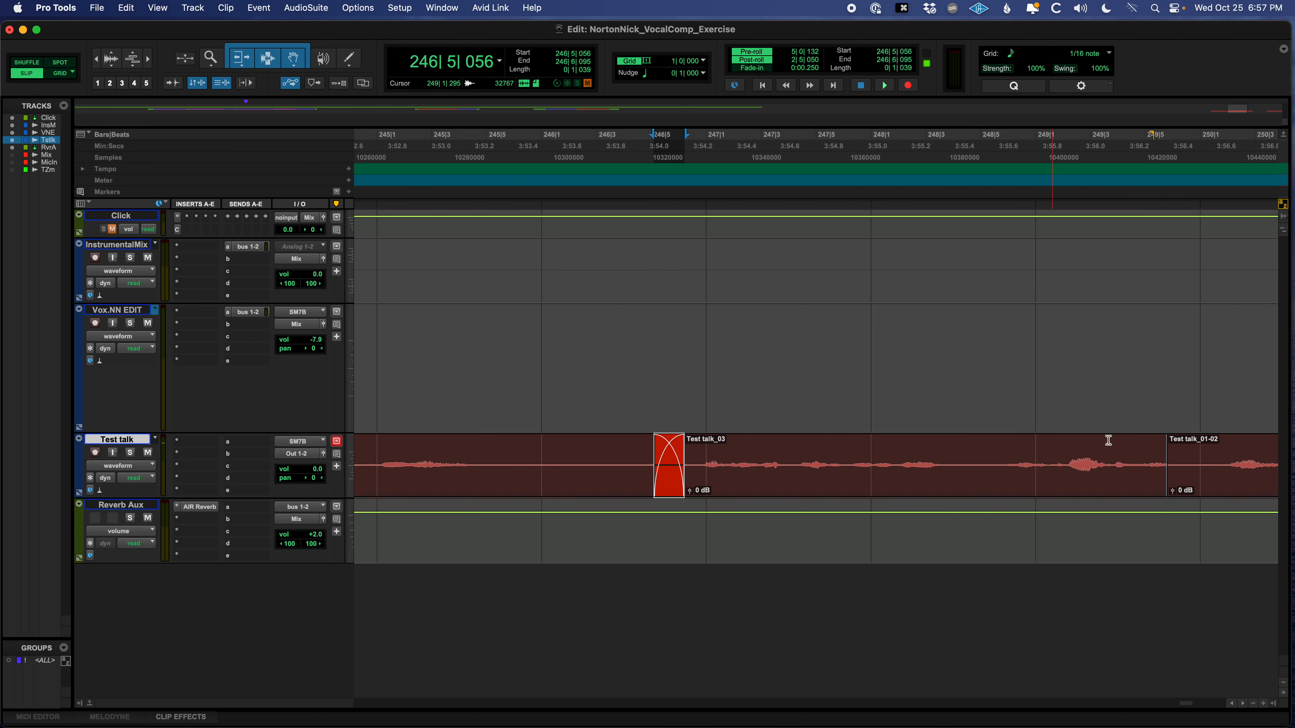
{"action": "mouse_move", "coordinate": [1176, 468]}
{"action": "left_mouse_down"}
{"action": "mouse_move", "coordinate": [983, 468]}
{"action": "mouse_move", "coordinate": [960, 492]}
{"action": "left_mouse_up"}
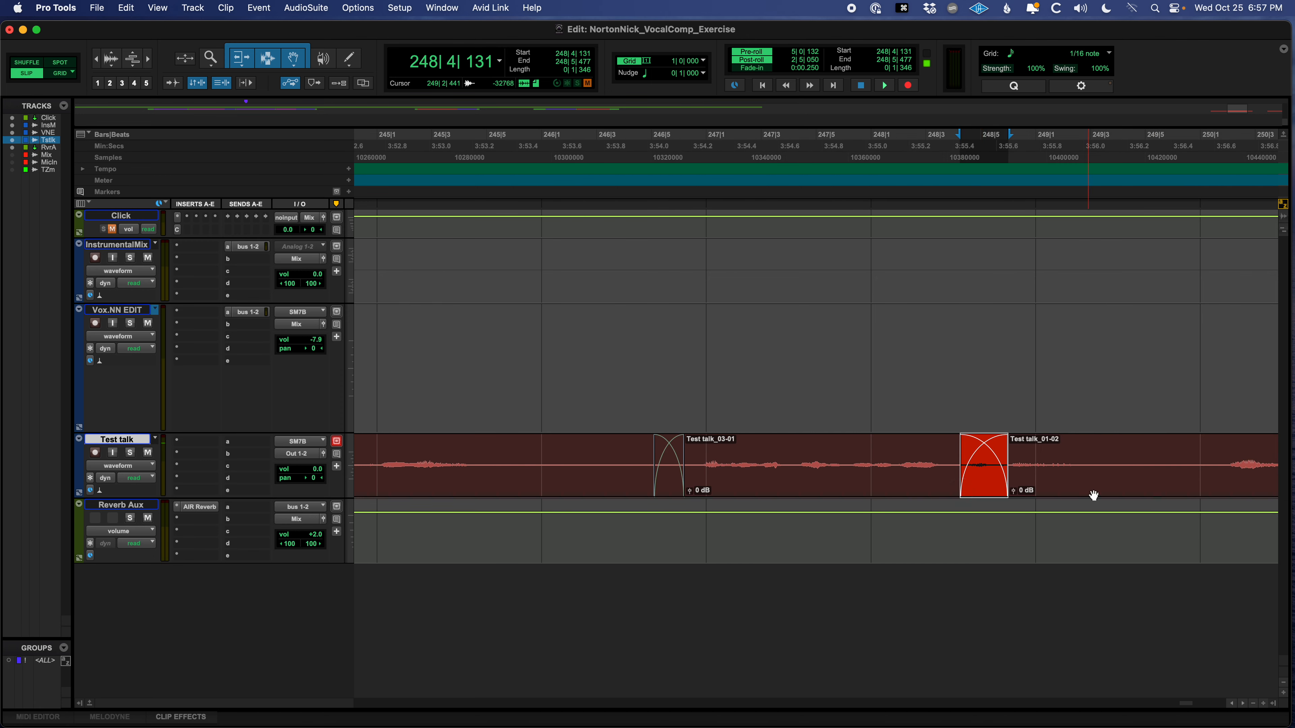
Step: Play back both crossfaded edits from about bar 245 and save the session
{"action": "key", "text": "r"}
{"action": "key", "text": "r"}
{"action": "left_click", "coordinate": [726, 452]}
{"action": "key", "text": "space"}
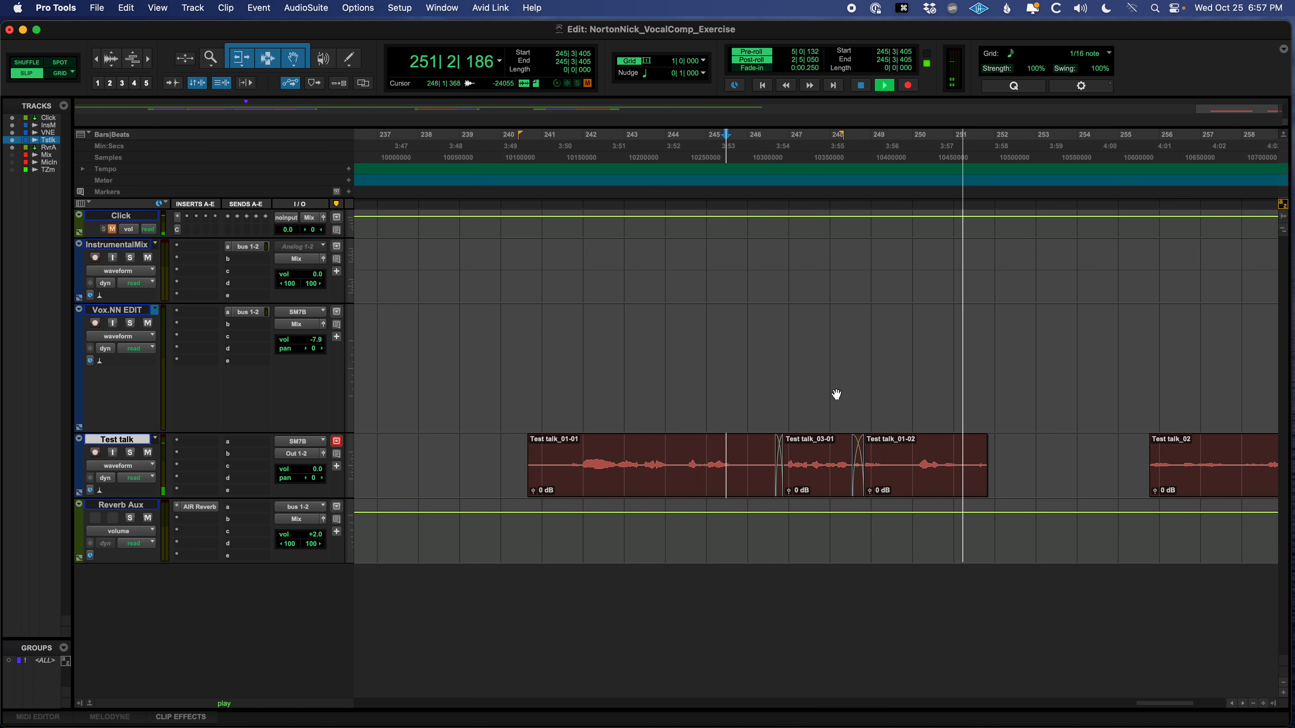
{"action": "key", "text": "space"}
{"action": "key", "text": "super+s"}
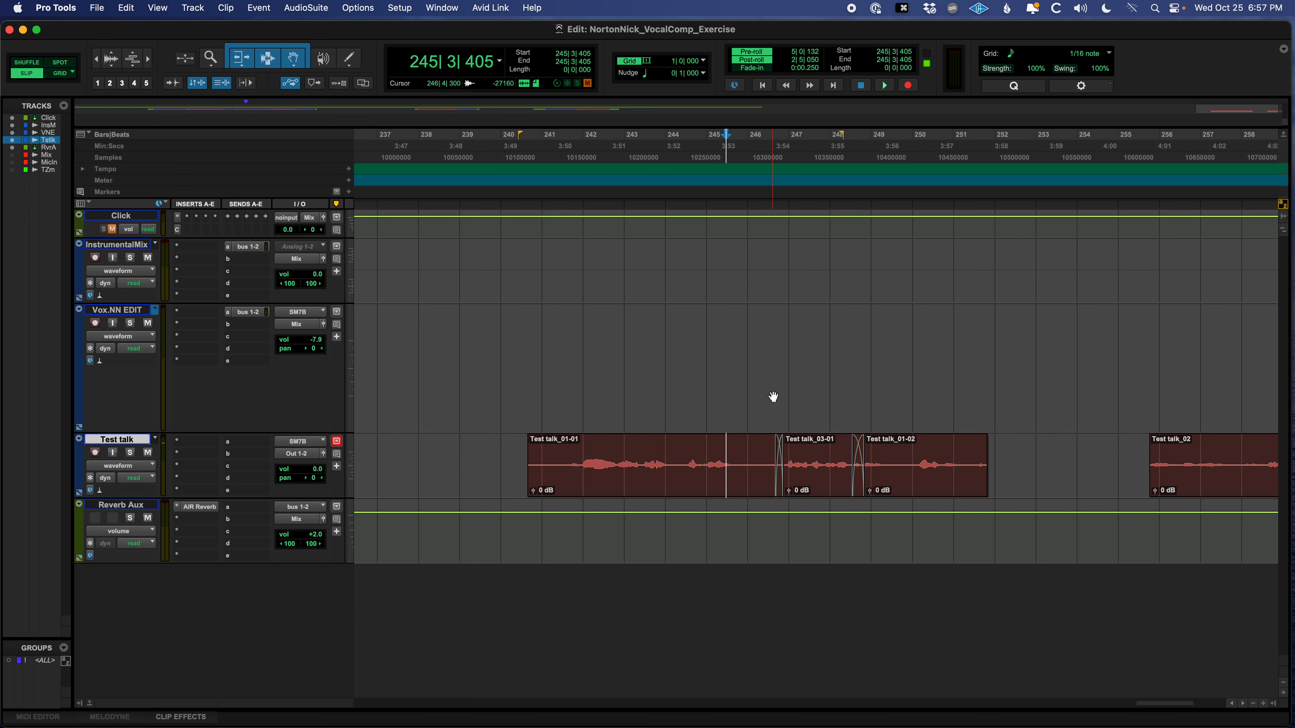
Step: Turn off pre-roll and post-roll, save the session, and switch the record mode to QuickPunch
{"action": "key", "text": "super+k"}
{"action": "key", "text": "super+s"}
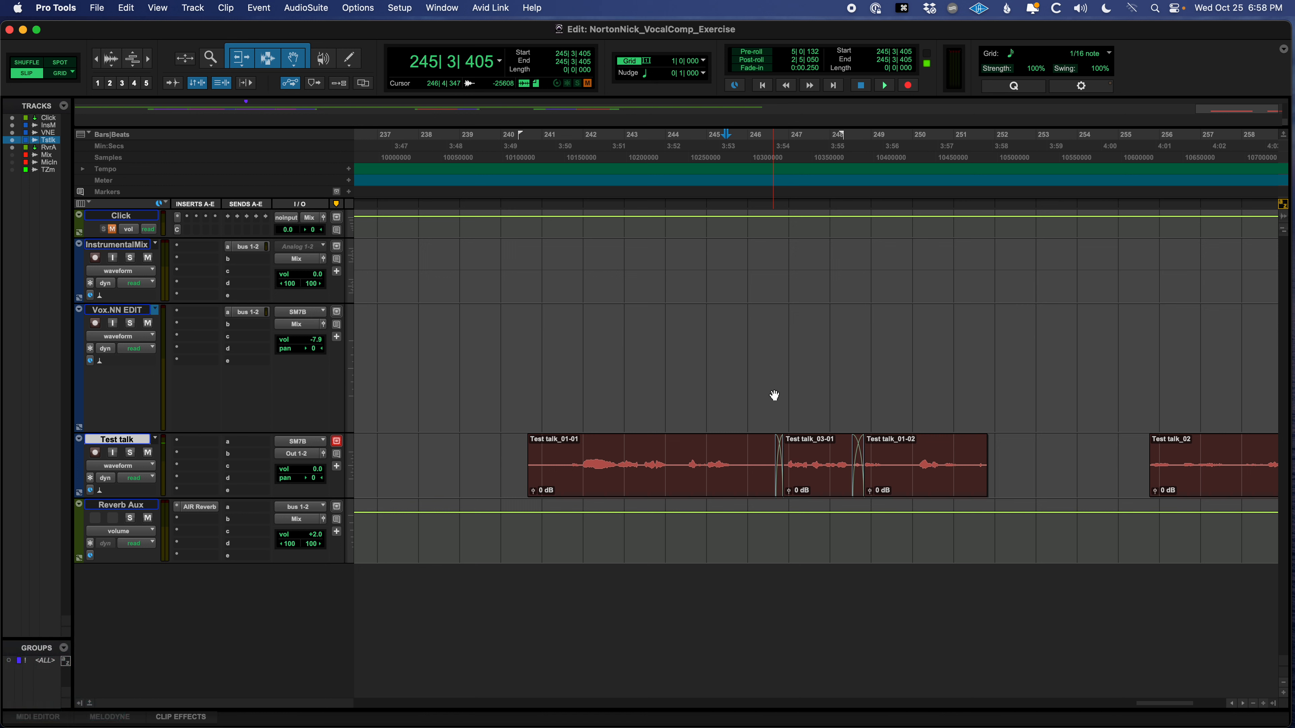
{"action": "right_click", "coordinate": [911, 86]}
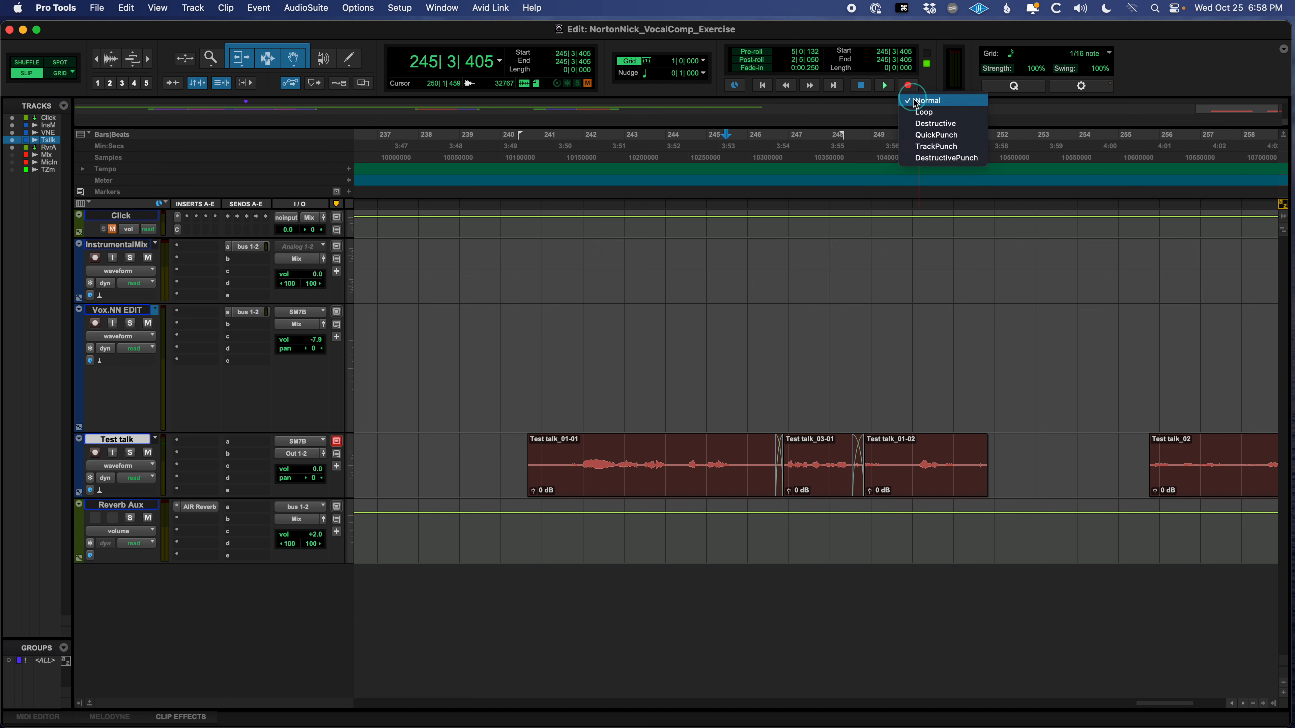
{"action": "left_click", "coordinate": [920, 135]}
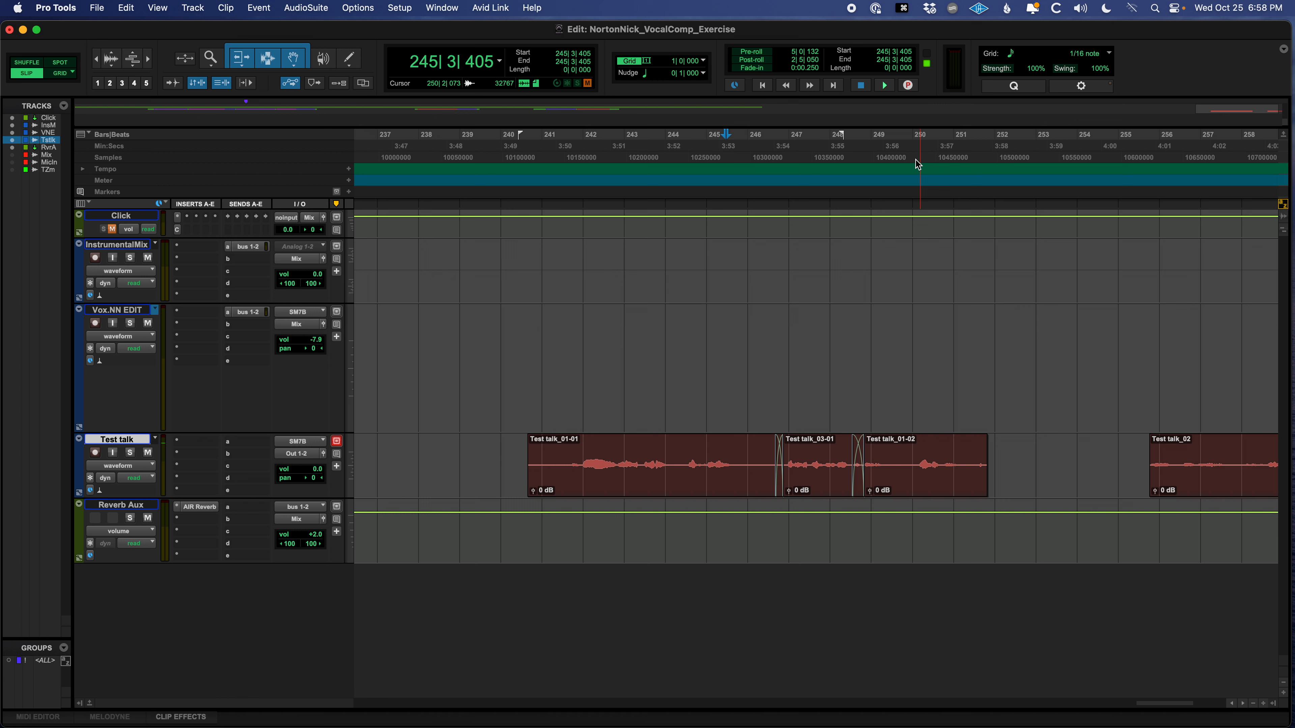
Step: Record-arm Test talk, play from about bar 241, and punch in a QuickPunch recording from about bar 243 to bar 245
{"action": "left_click", "coordinate": [96, 453]}
{"action": "left_click", "coordinate": [543, 450]}
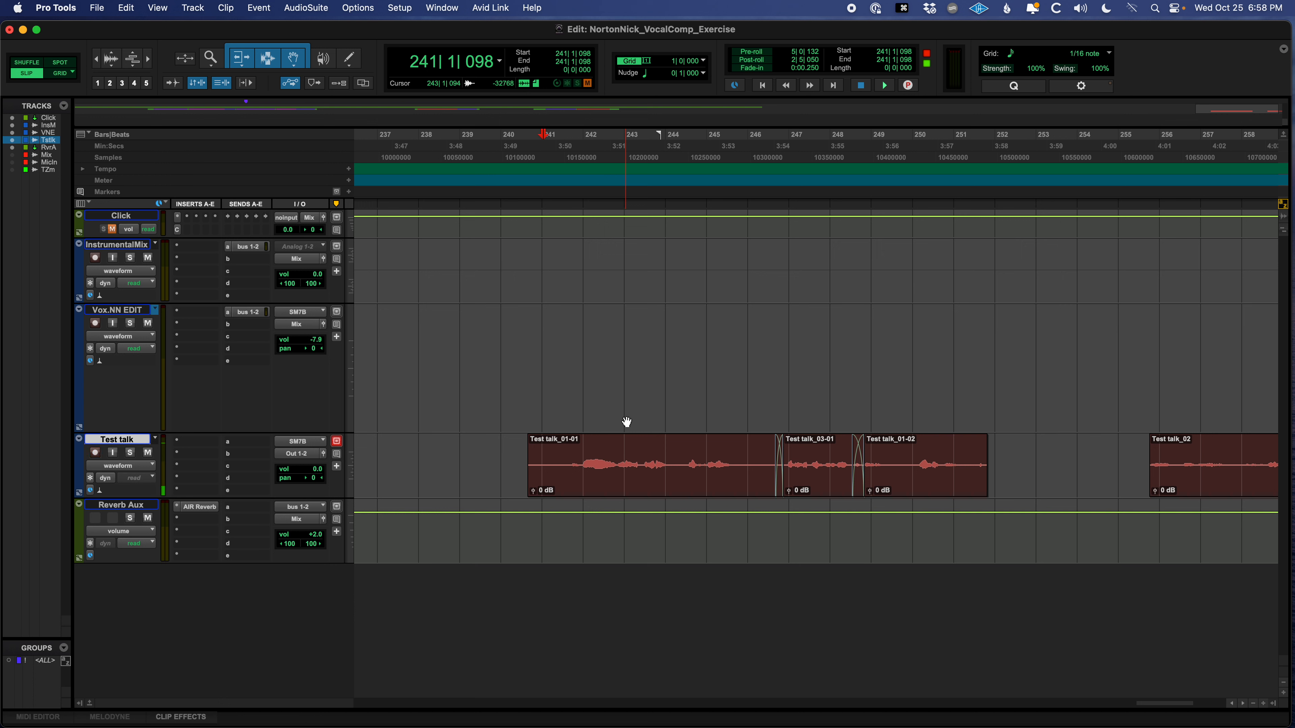
{"action": "key", "text": "space"}
{"action": "key", "text": "3"}
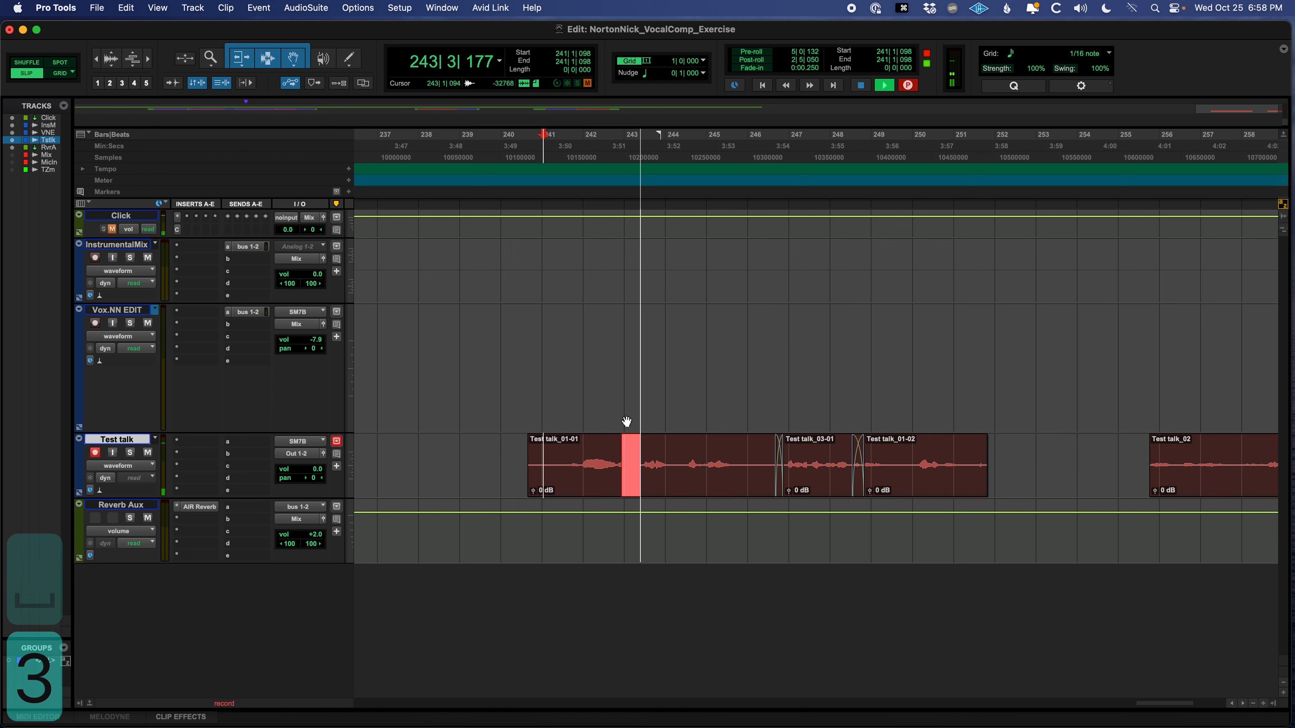
{"action": "key", "text": "3"}
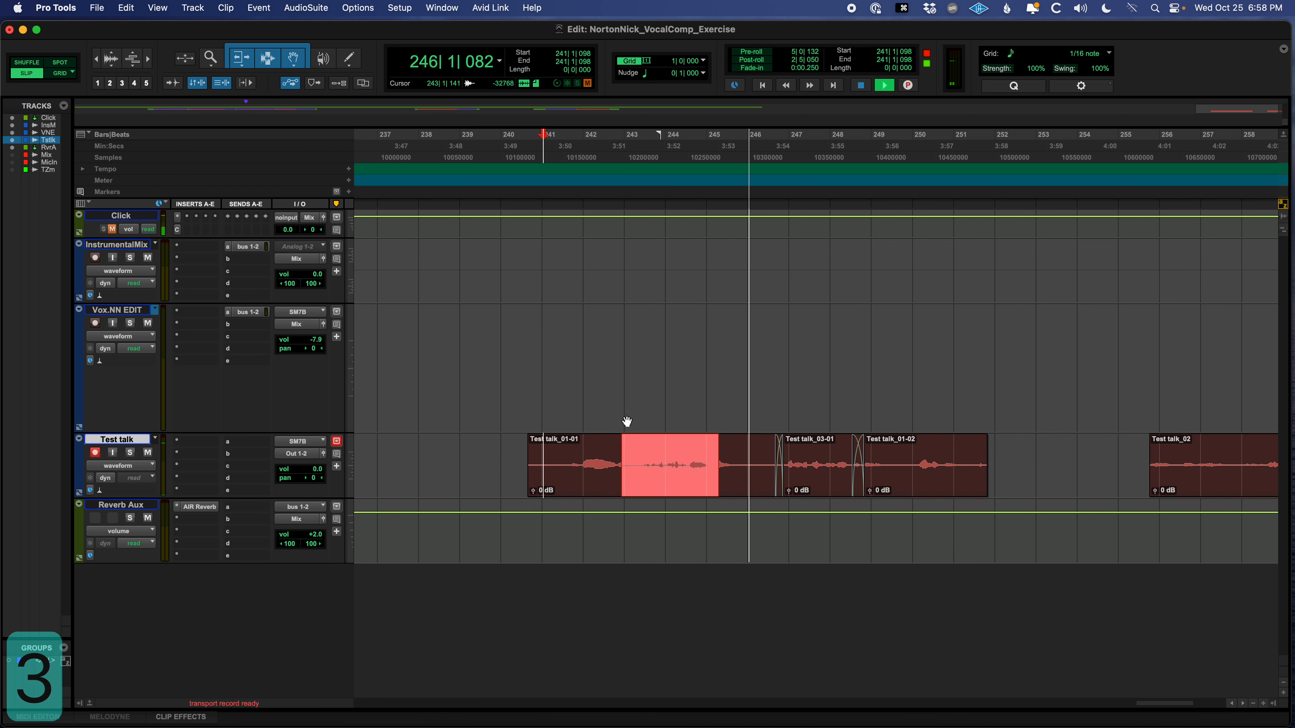
{"action": "key", "text": "space"}
Step: Select all Test talk clips across about bars 233 to 261, save the session, and place the cursor at about bar 242
{"action": "left_click", "coordinate": [492, 457]}
{"action": "key", "text": "Tab"}
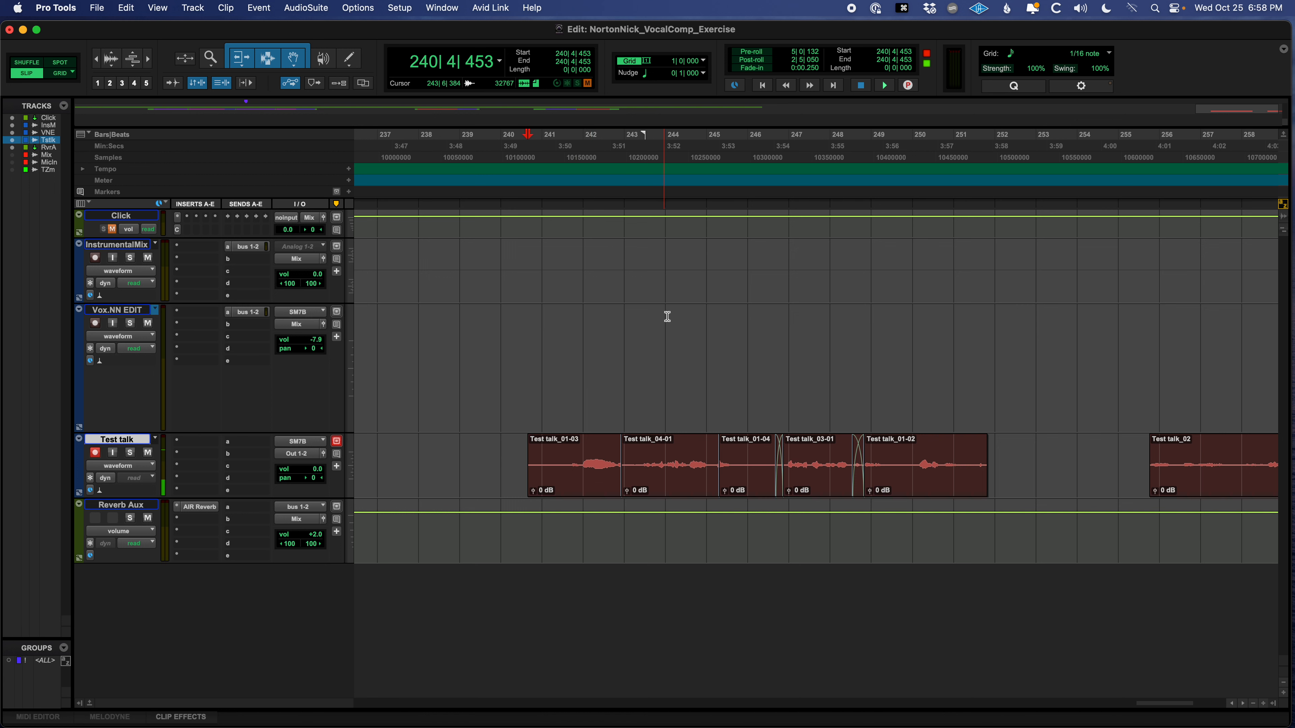
{"action": "key", "text": "r"}
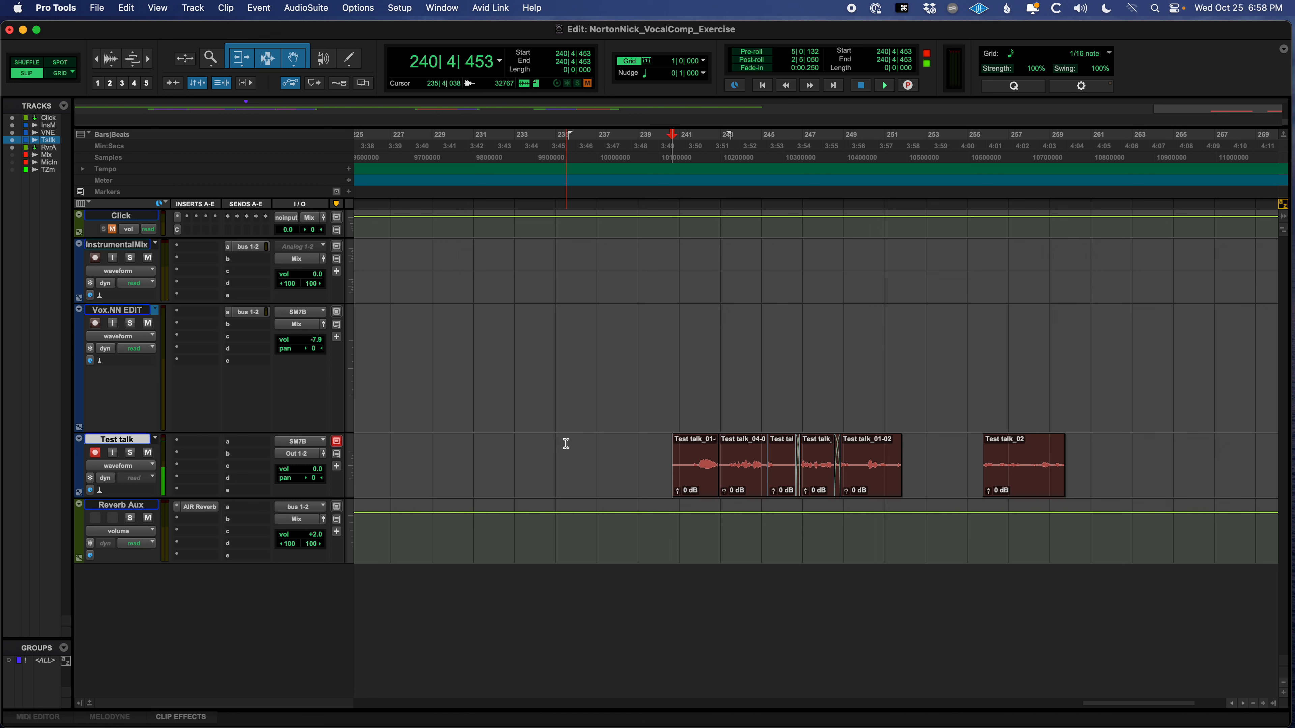
{"action": "left_click_drag", "start_coordinate": [527, 448], "coordinate": [1092, 463]}
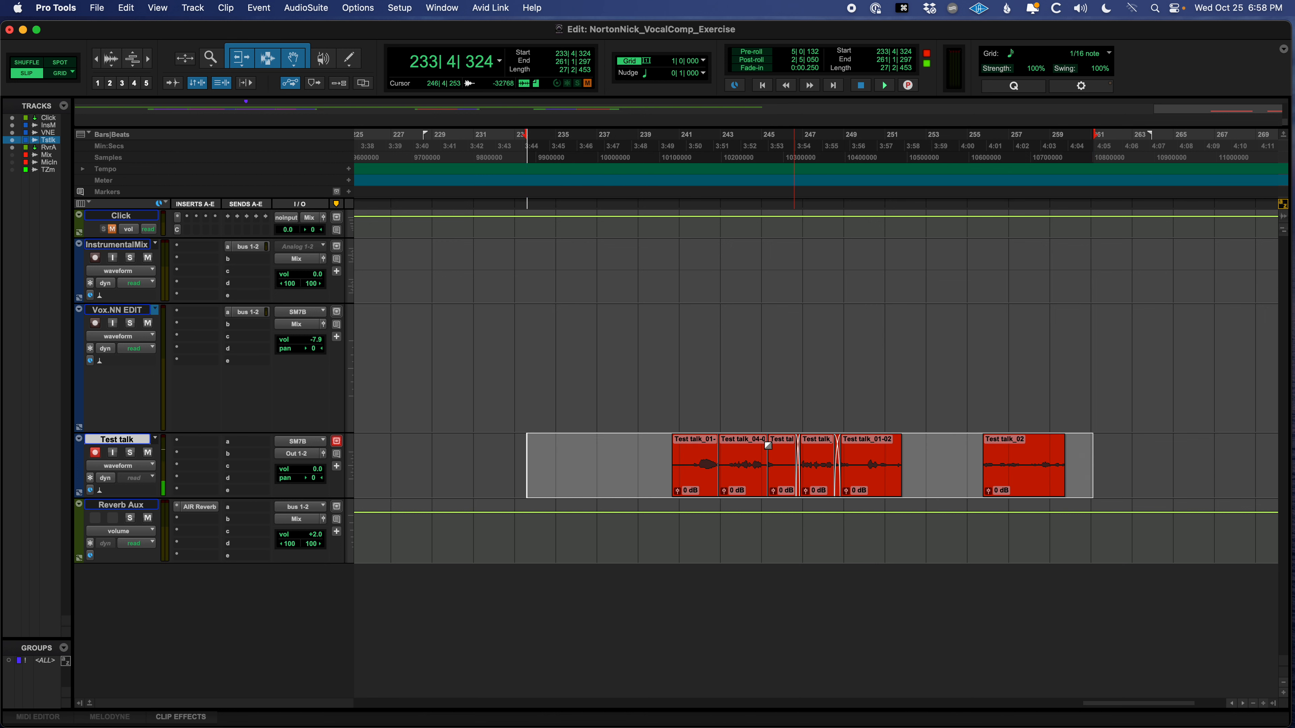
{"action": "key", "text": "super+s"}
{"action": "left_click", "coordinate": [700, 455]}
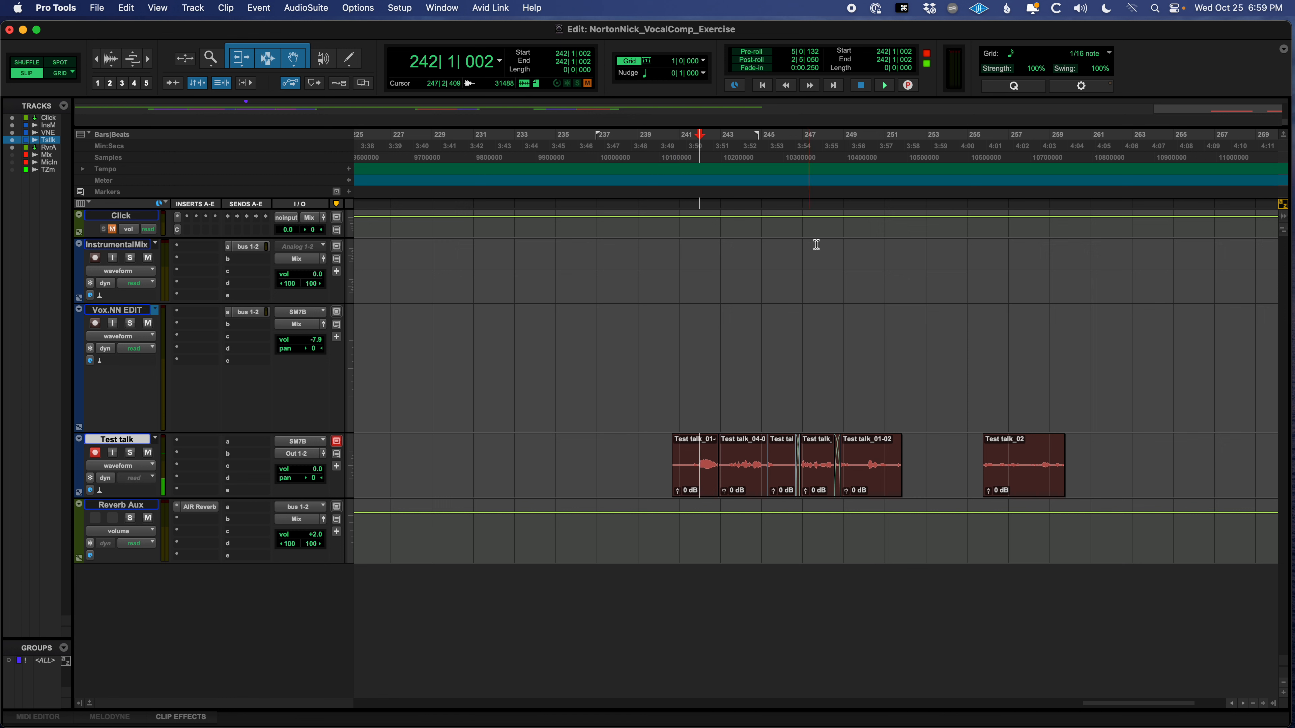
Step: Switch the record mode from QuickPunch back to normal
{"action": "right_click", "coordinate": [909, 92]}
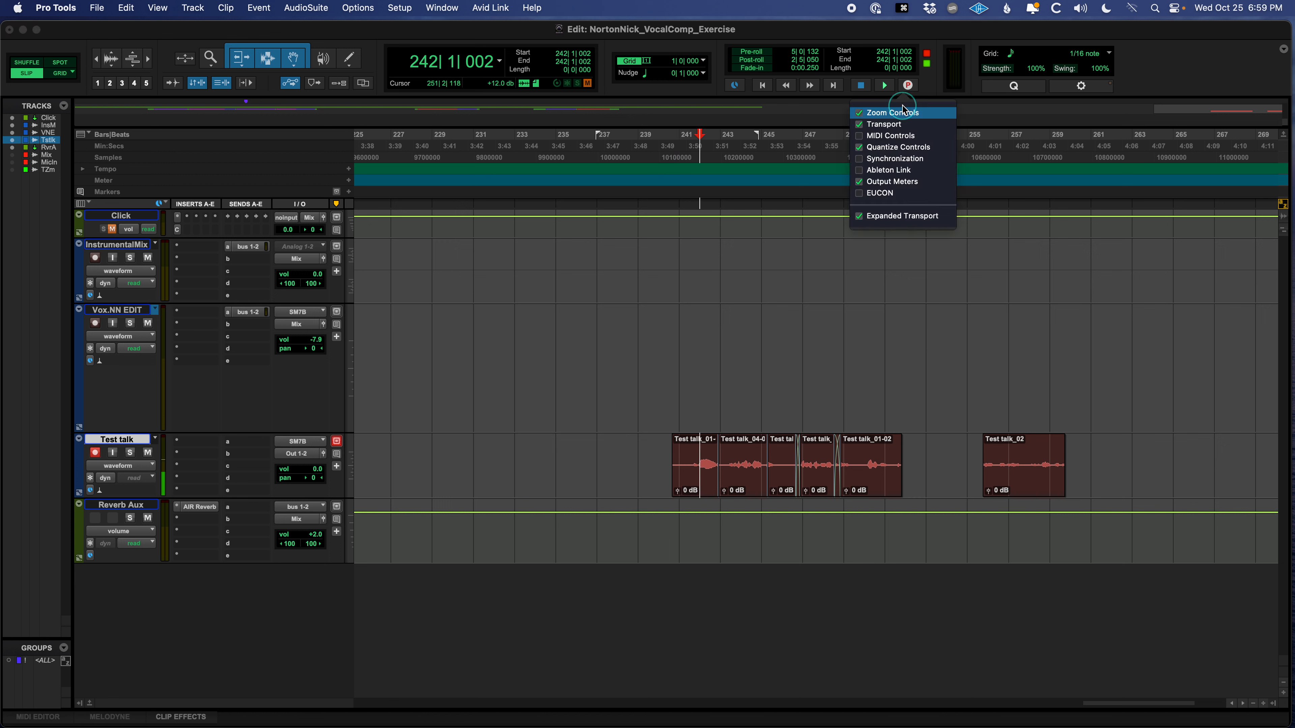
{"action": "left_click", "coordinate": [907, 90]}
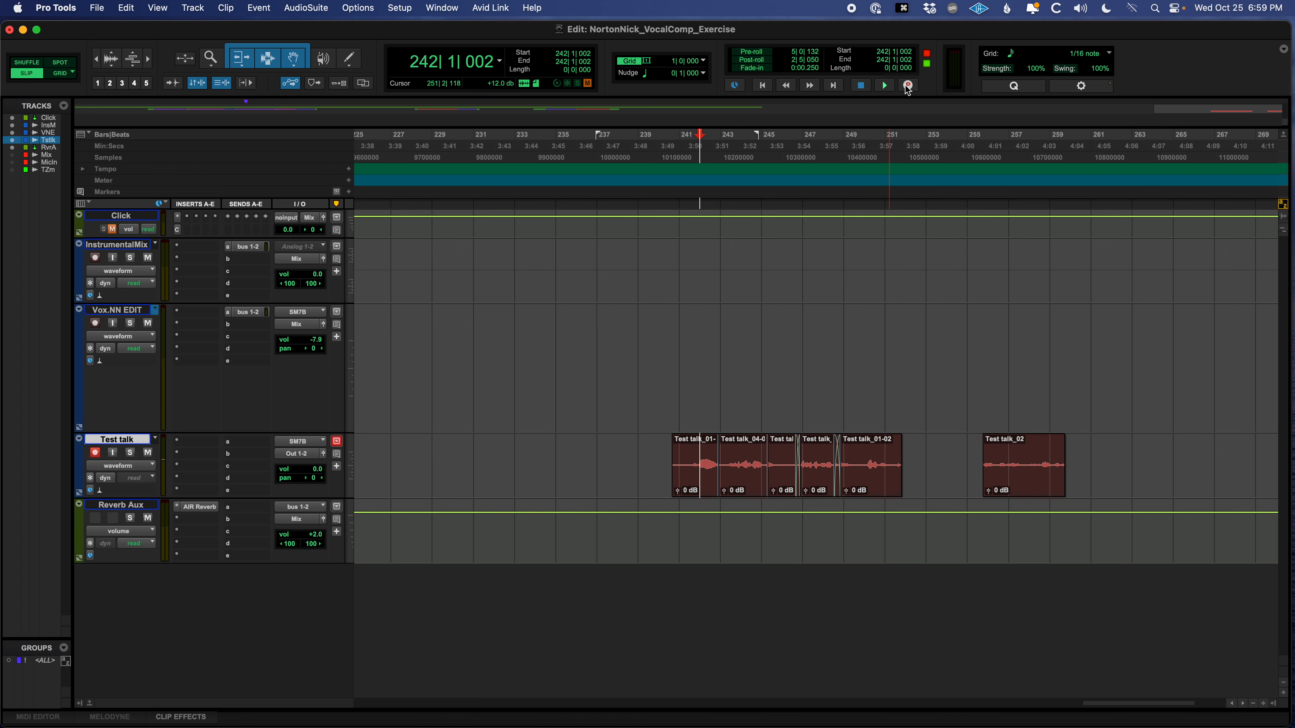
{"action": "right_click", "coordinate": [907, 90]}
{"action": "left_click", "coordinate": [920, 103]}
Step: Examine the Edit window display options, including the Expanded Transport setting
{"action": "left_click", "coordinate": [1284, 51]}
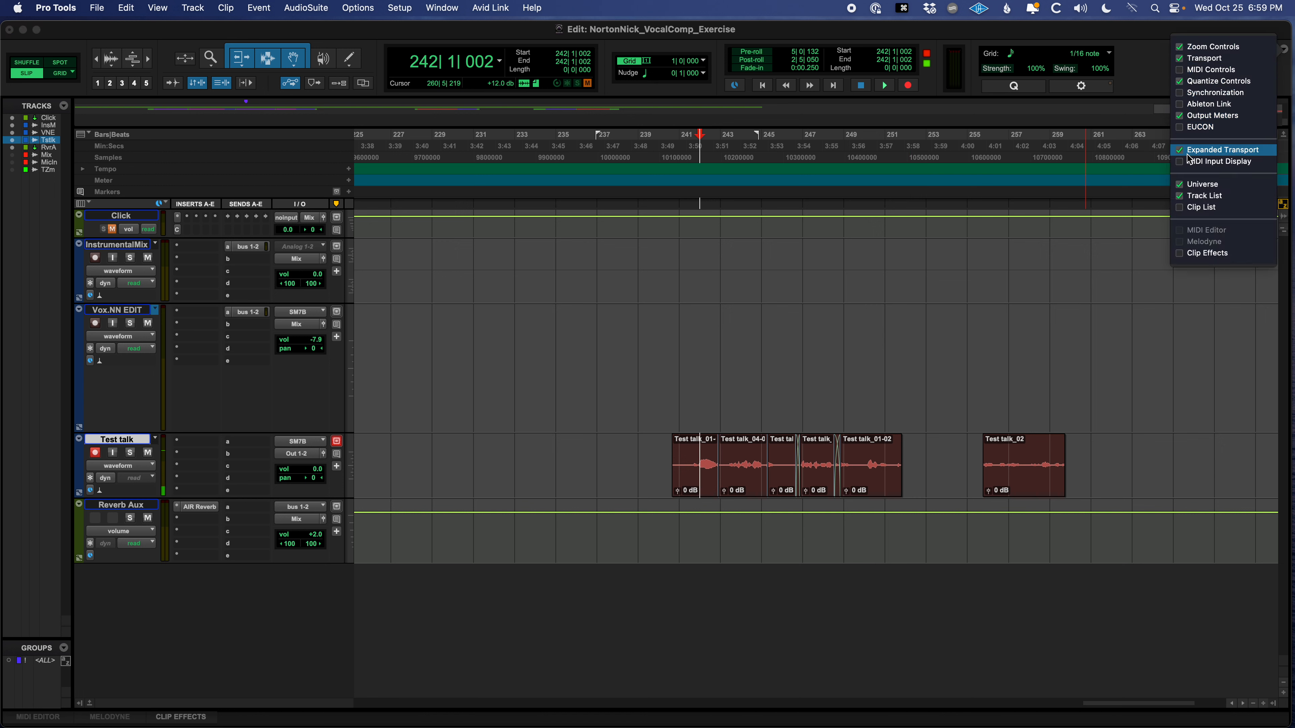
{"action": "left_click", "coordinate": [1138, 63]}
{"action": "left_click", "coordinate": [1284, 51]}
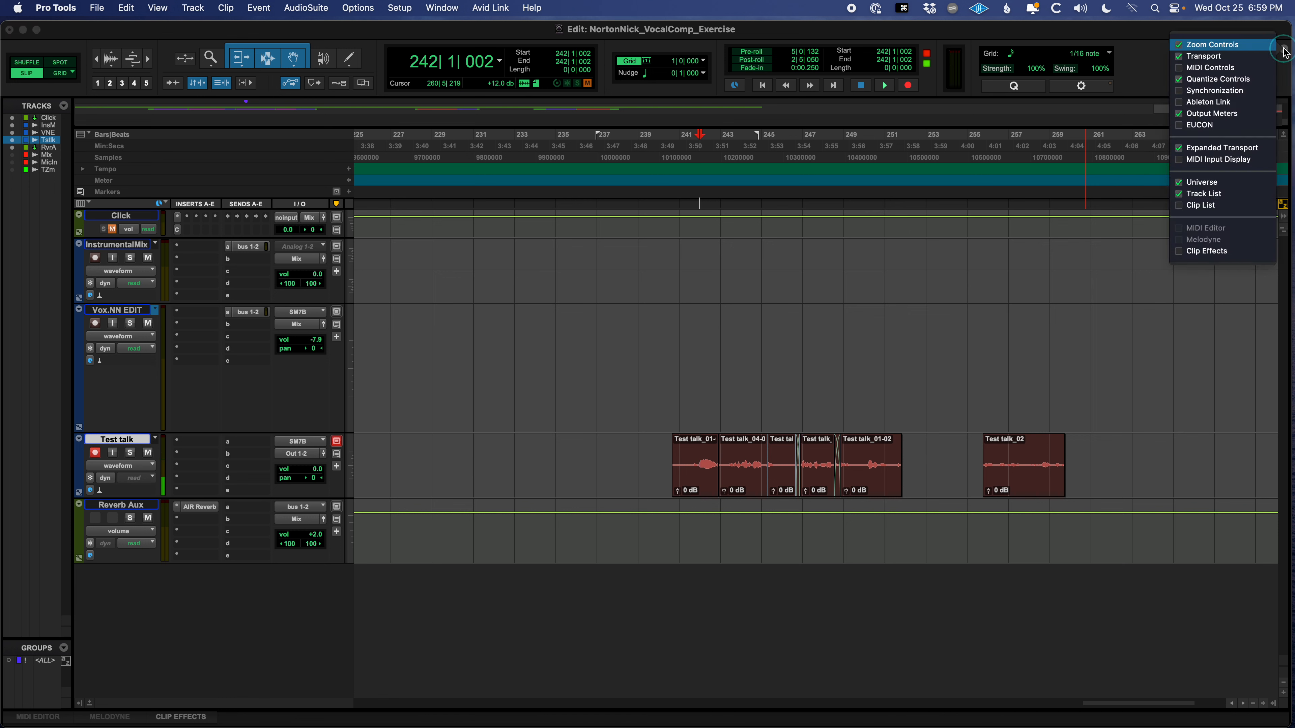
{"action": "left_click", "coordinate": [1204, 151]}
{"action": "left_click", "coordinate": [1204, 149]}
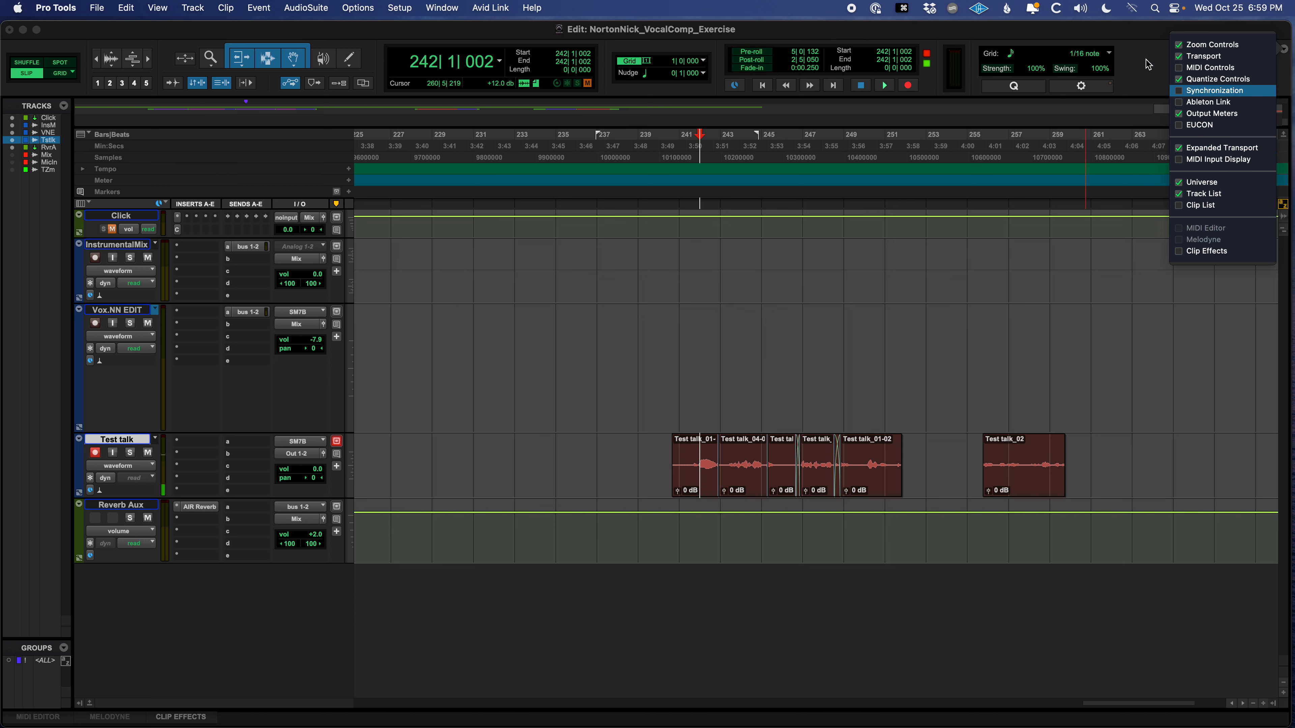
{"action": "left_click", "coordinate": [1136, 63]}
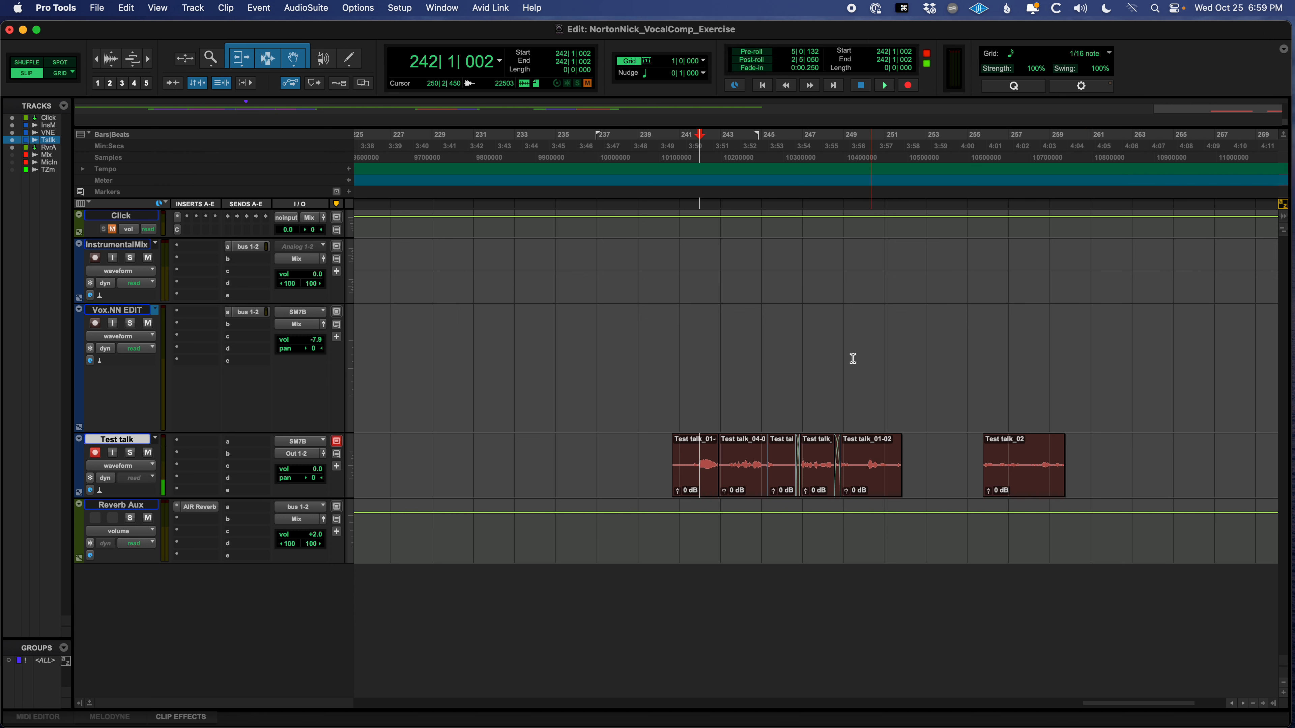
Step: Disarm the Test talk track, place the cursor at about bar 235, and save the session
{"action": "left_click", "coordinate": [656, 457]}
{"action": "left_click", "coordinate": [112, 454]}
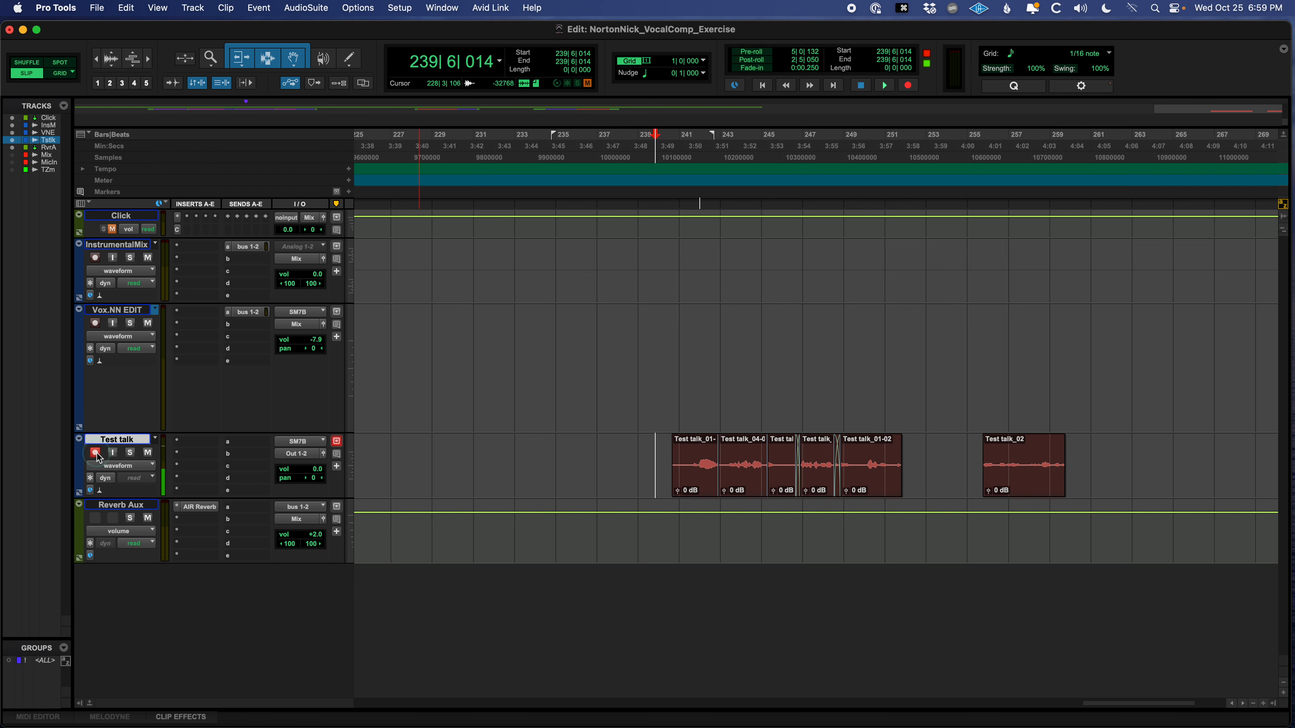
{"action": "left_click", "coordinate": [558, 465]}
{"action": "key", "text": "cmd+s"}
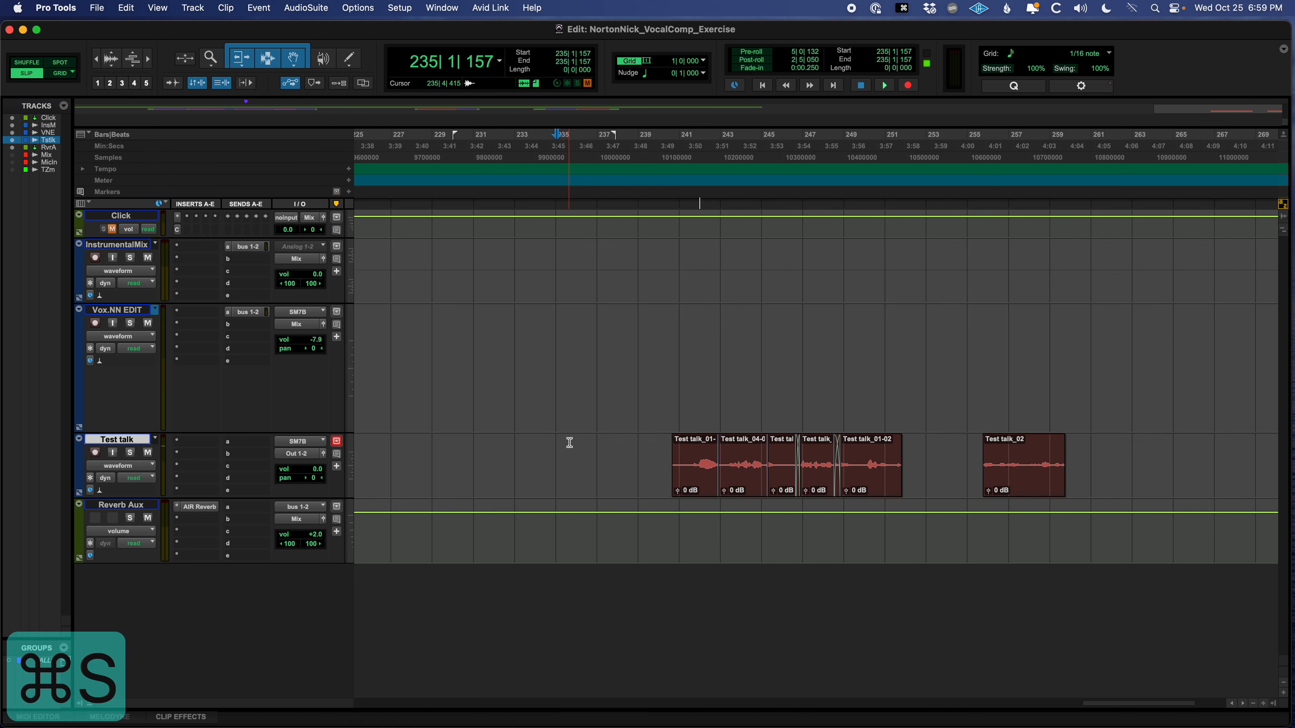
Step: Play back the edited vocal on Vox.NN EDIT with the instrumental from the start of its first clip
{"action": "key", "text": "r"}
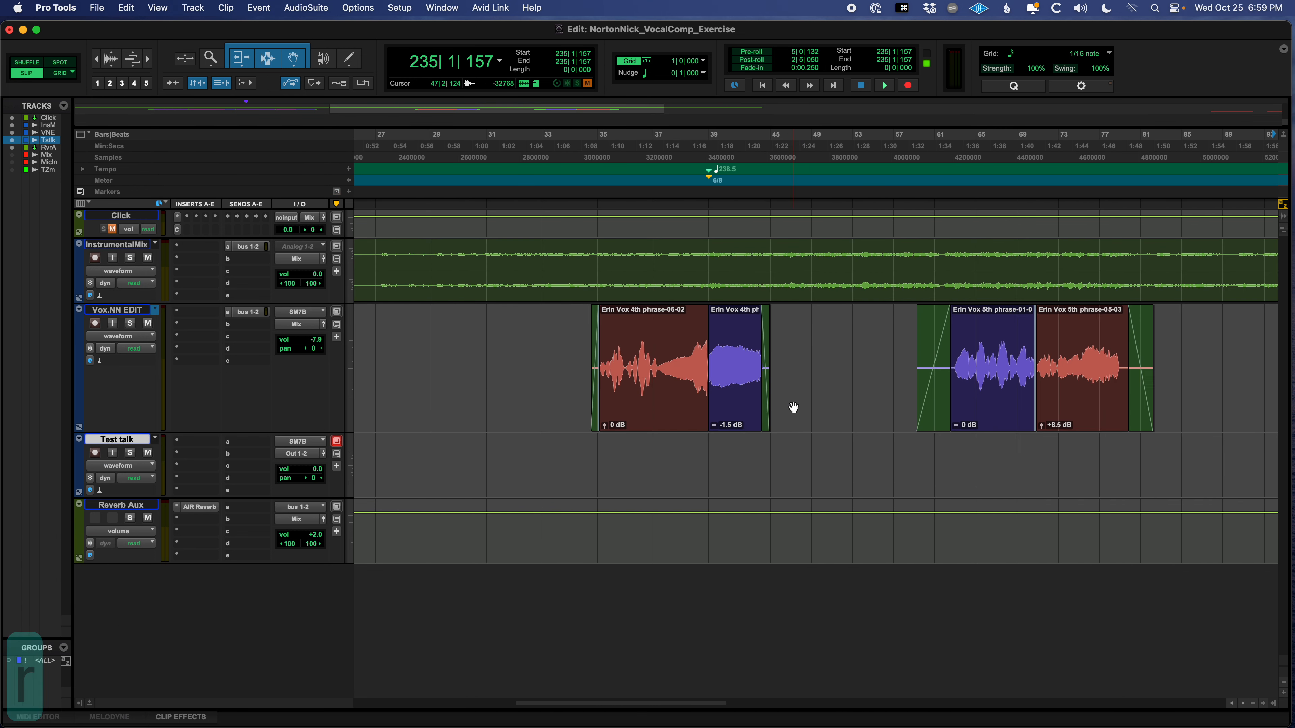
{"action": "key", "text": "r"}
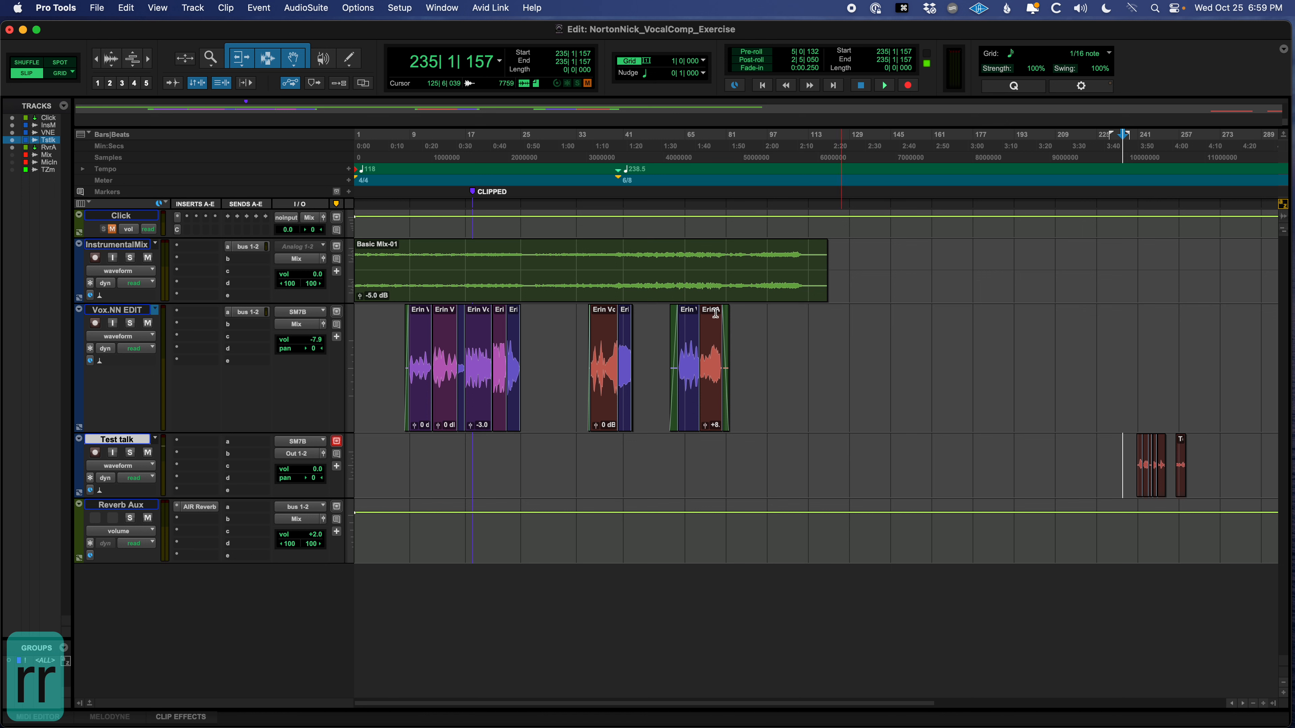
{"action": "left_click", "coordinate": [422, 331]}
{"action": "key", "text": "t"}
{"action": "key", "text": "t"}
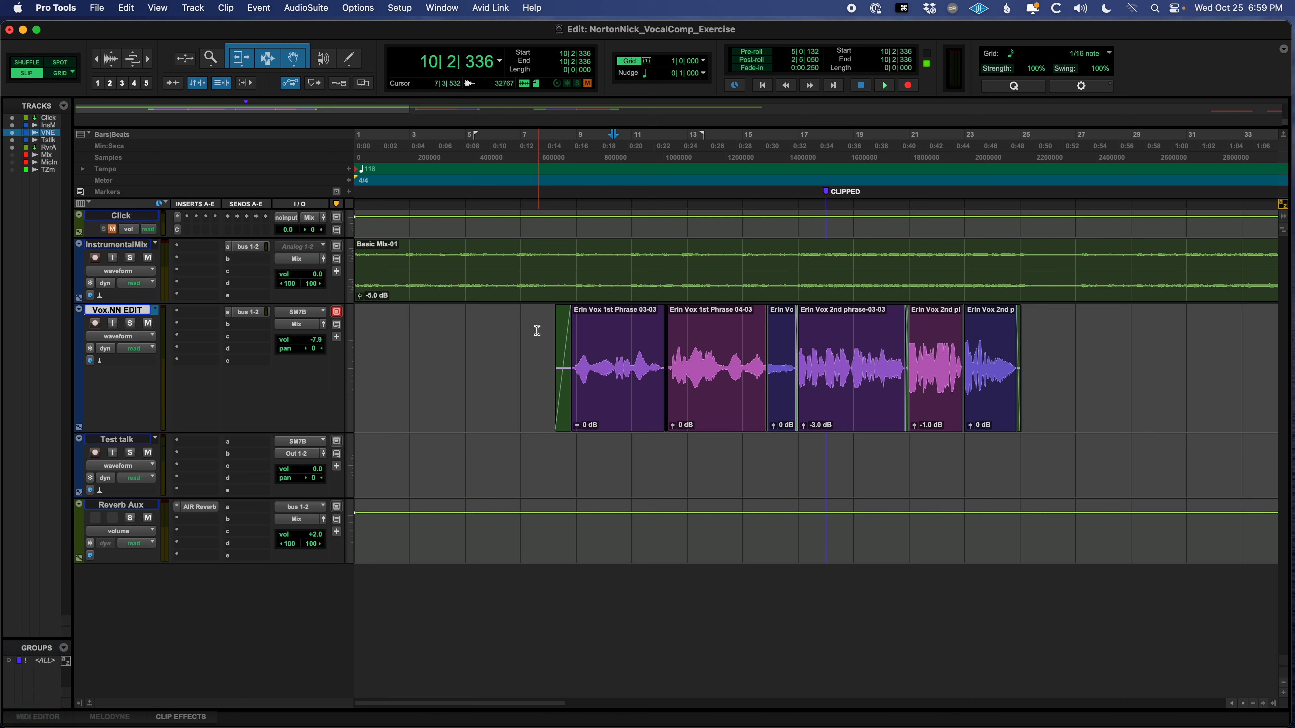
{"action": "left_click", "coordinate": [526, 337]}
{"action": "key", "text": "Tab"}
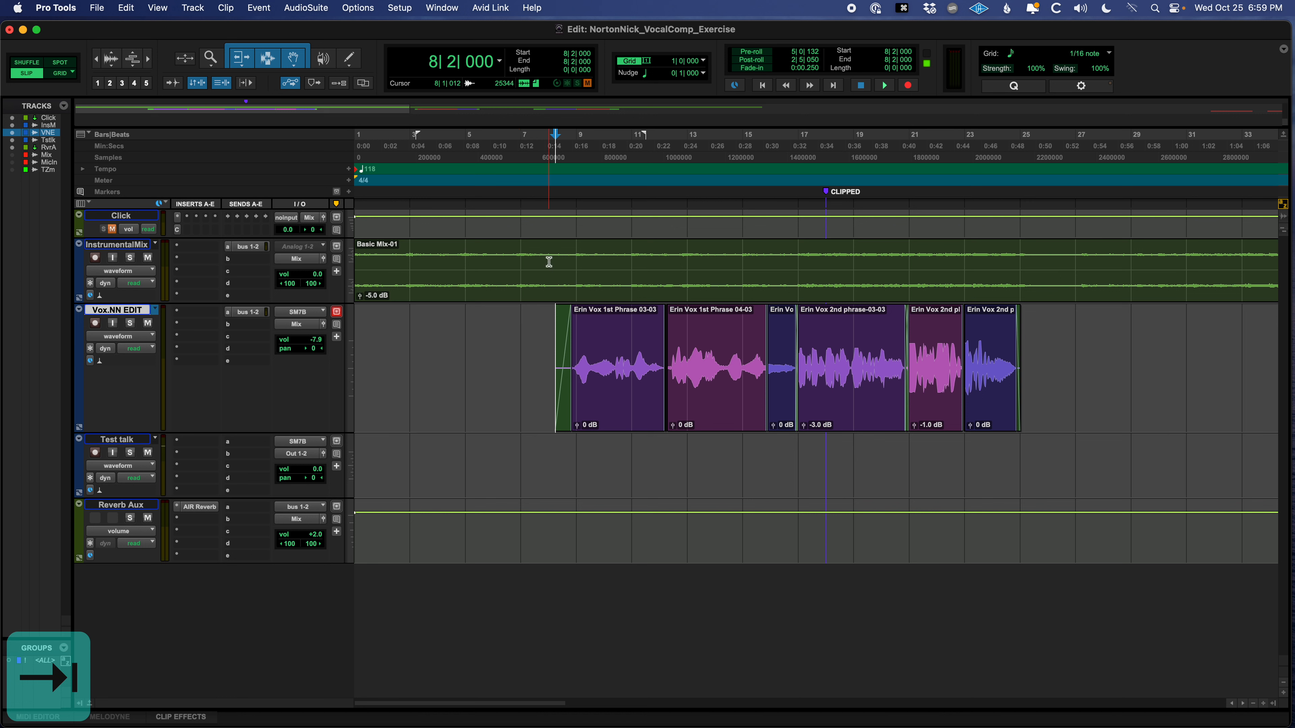
{"action": "double_click", "coordinate": [570, 290]}
{"action": "left_click", "coordinate": [531, 326]}
{"action": "key", "text": "Tab"}
{"action": "key", "text": "space"}
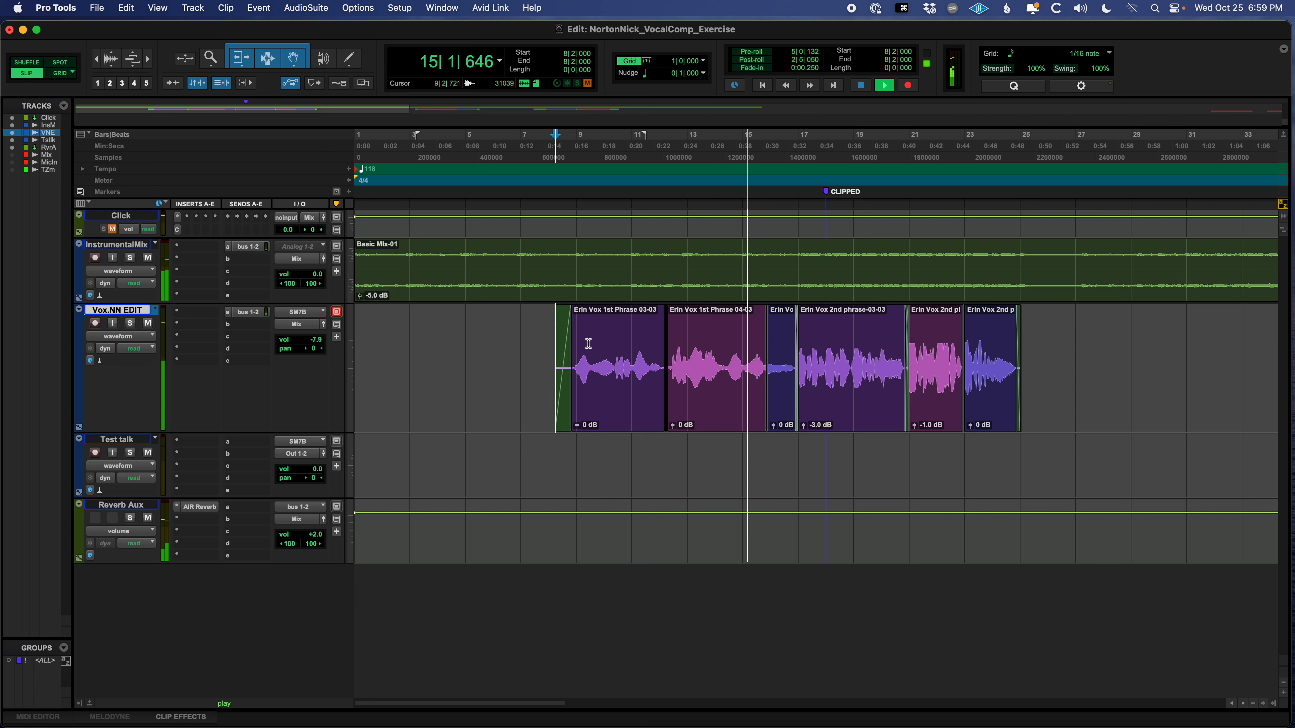
{"action": "key", "text": "space"}
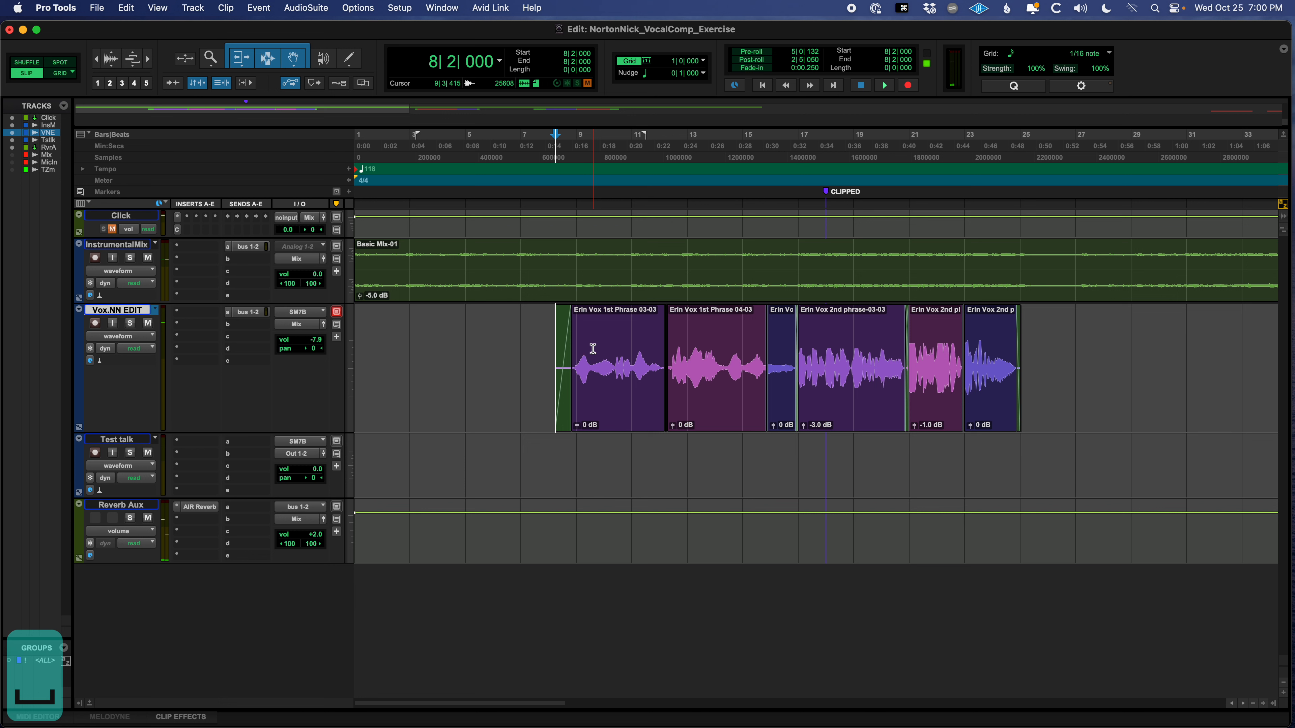
Step: Highlight short passages in the two 1st Phrase clips on Vox.NN EDIT, and save the session
{"action": "left_click", "coordinate": [625, 359]}
{"action": "left_click_drag", "start_coordinate": [642, 312], "coordinate": [649, 313]}
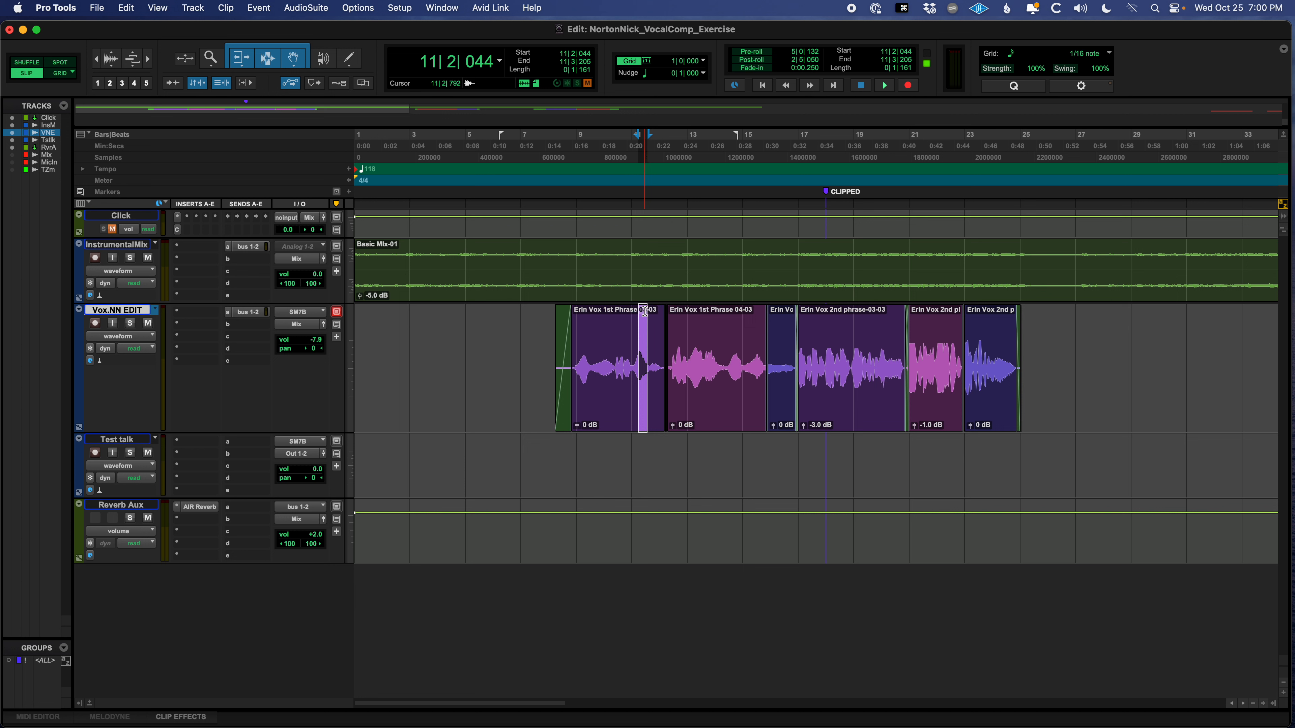
{"action": "mouse_move", "coordinate": [734, 313]}
{"action": "left_mouse_down"}
{"action": "mouse_move", "coordinate": [754, 313]}
{"action": "mouse_move", "coordinate": [742, 313]}
{"action": "left_mouse_up"}
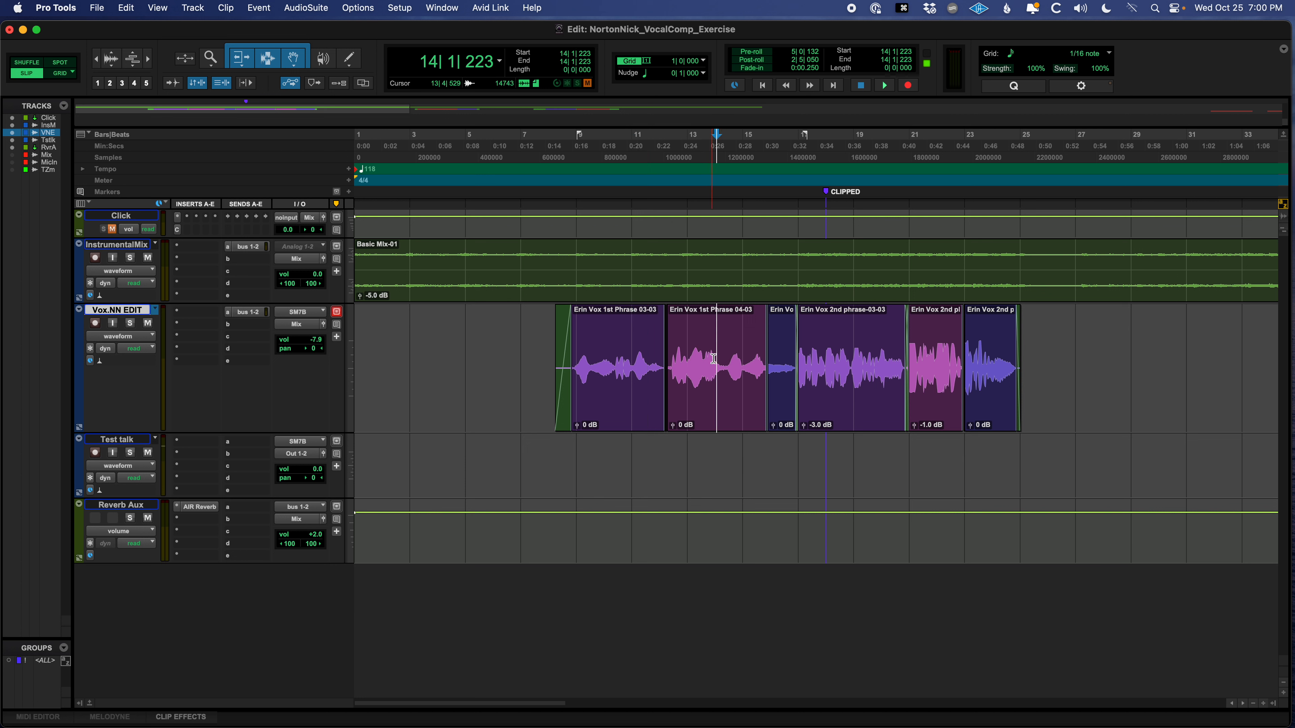
{"action": "key", "text": "super+s"}
Step: Select across all vocal clips on Vox.NN EDIT, place the cursor in the gap near bar 26, and save the session
{"action": "left_click", "coordinate": [499, 338]}
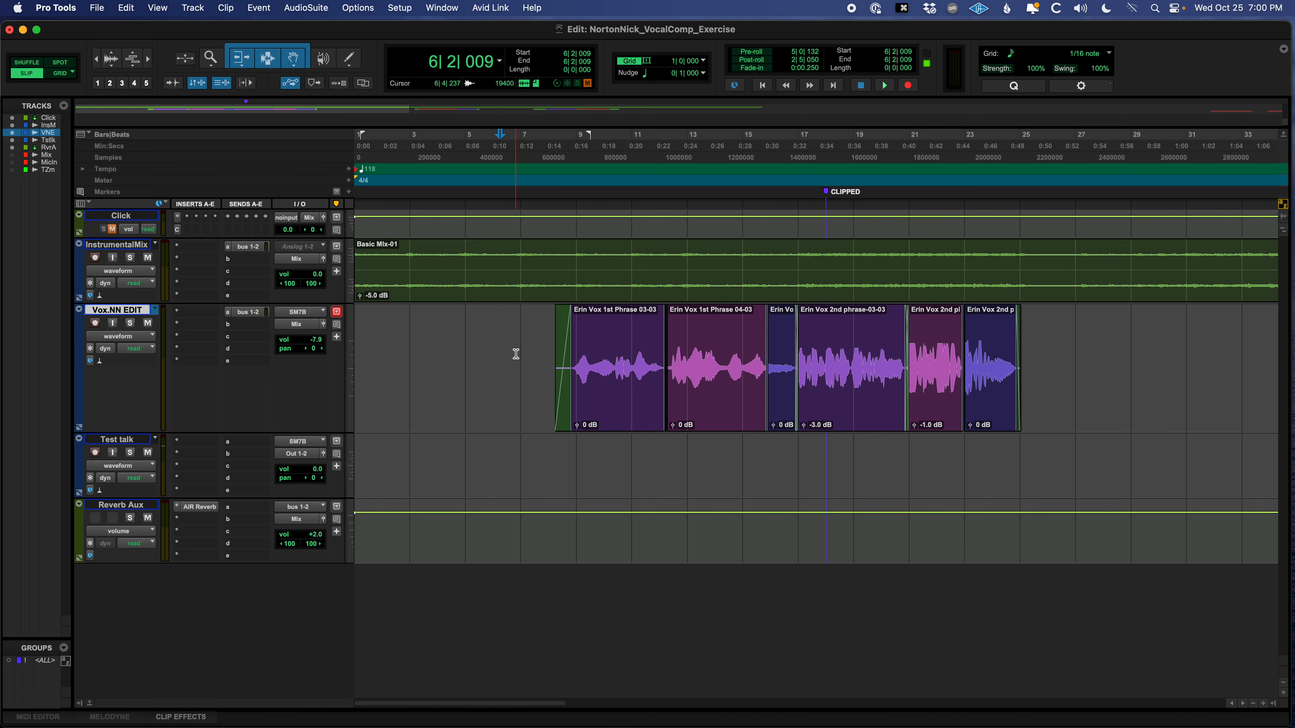
{"action": "key", "text": "r"}
{"action": "left_click_drag", "start_coordinate": [427, 335], "coordinate": [1133, 341]}
{"action": "left_click", "coordinate": [1124, 338]}
{"action": "left_click", "coordinate": [714, 335]}
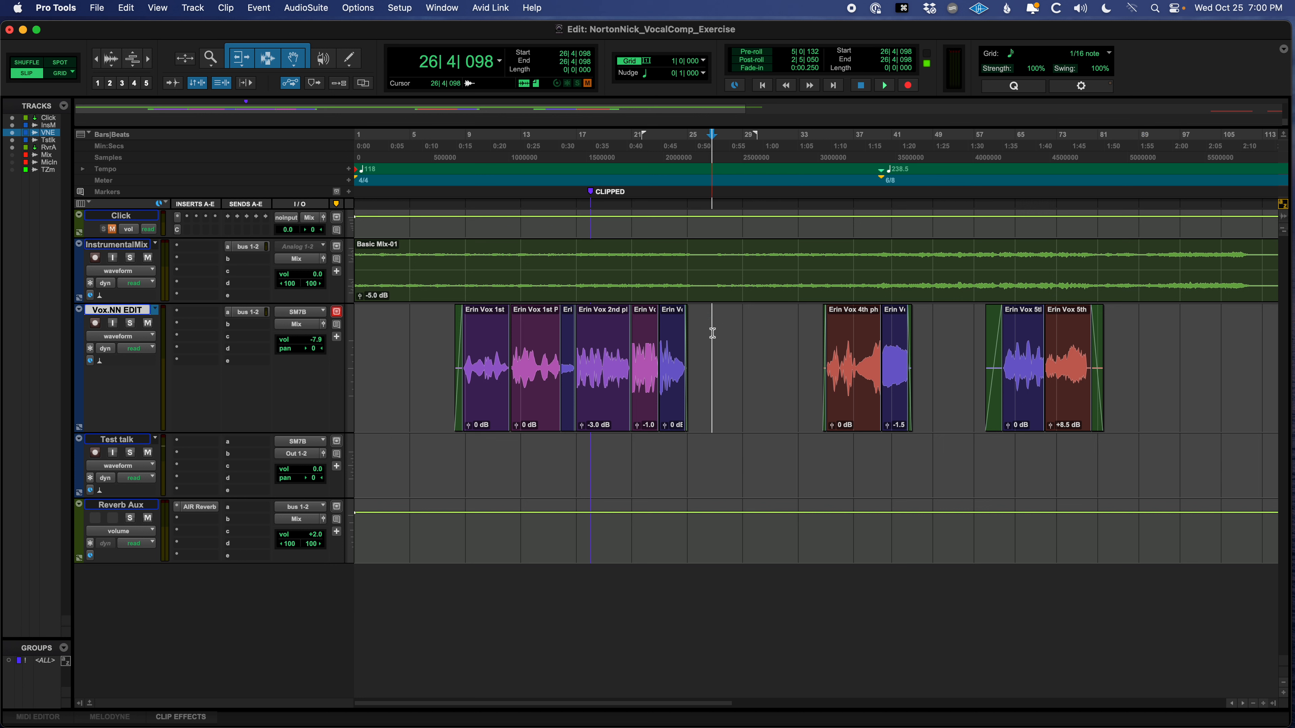
{"action": "key", "text": "super+s"}
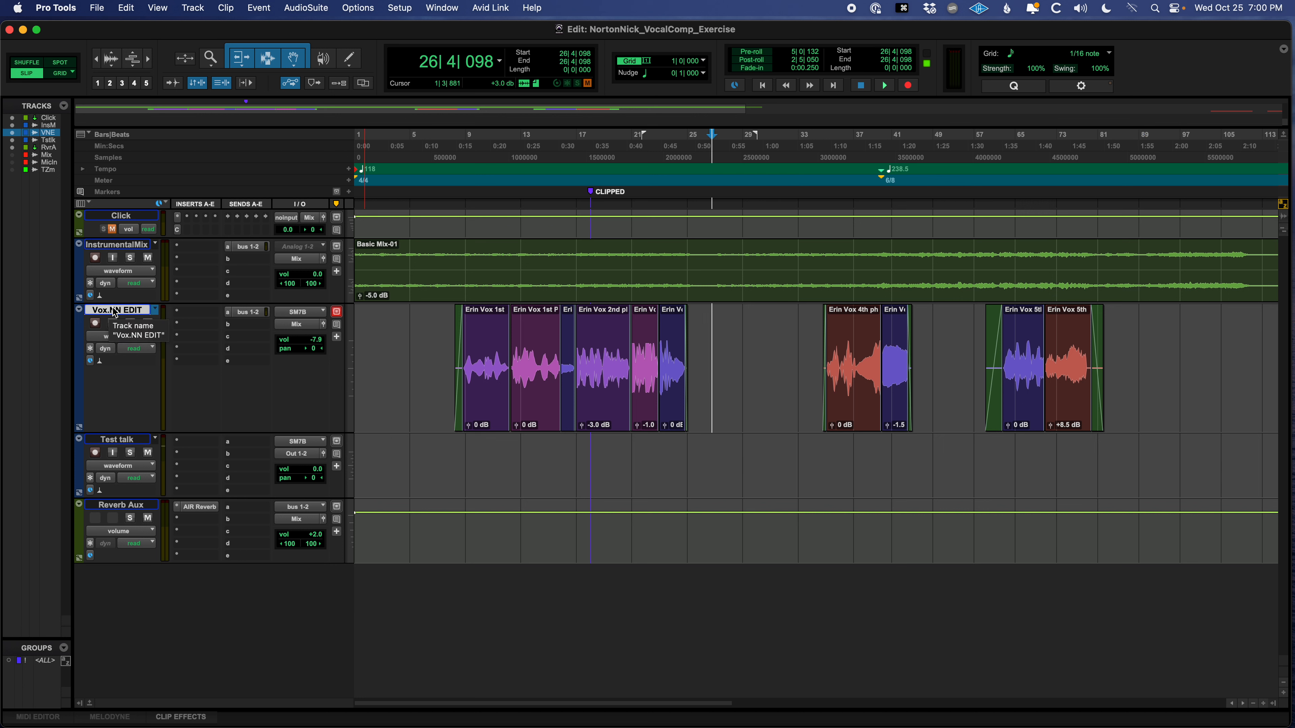
Step: Create a new playlist named Vox.NN EDIT.01 on the vocal track and mark a range in its empty lane
{"action": "left_click", "coordinate": [157, 313]}
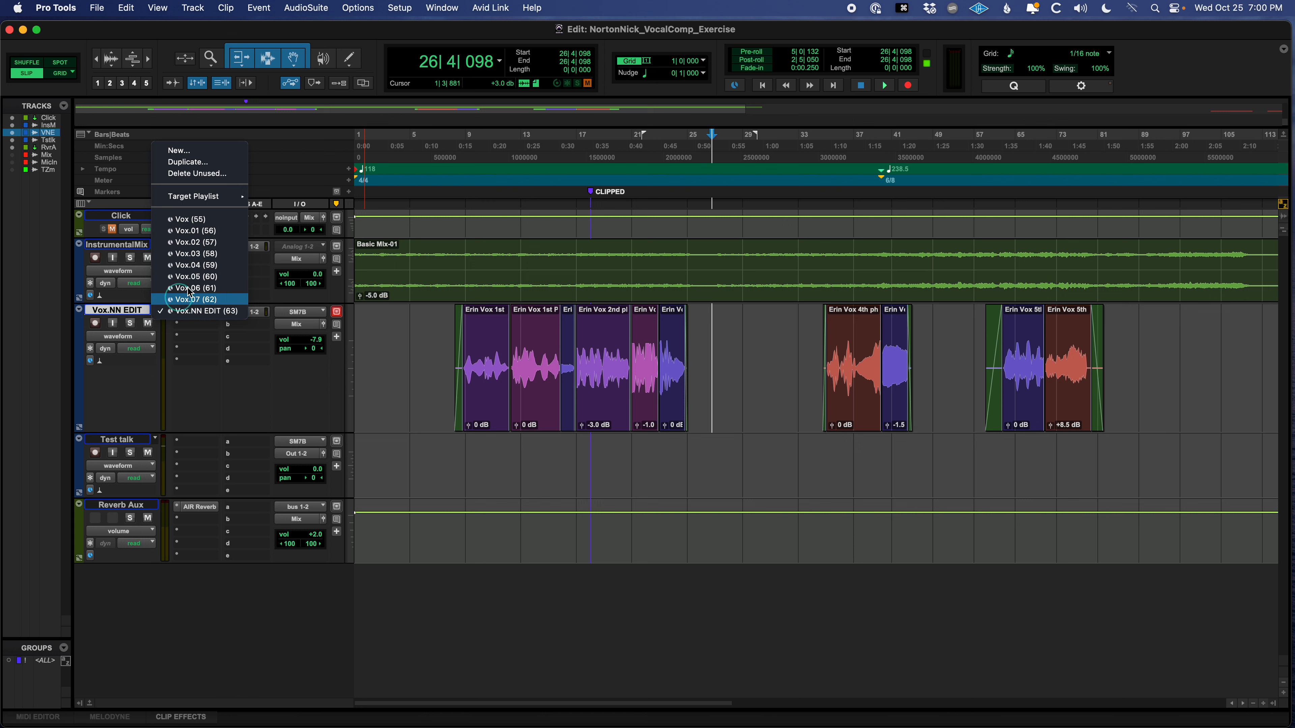
{"action": "left_click", "coordinate": [230, 152]}
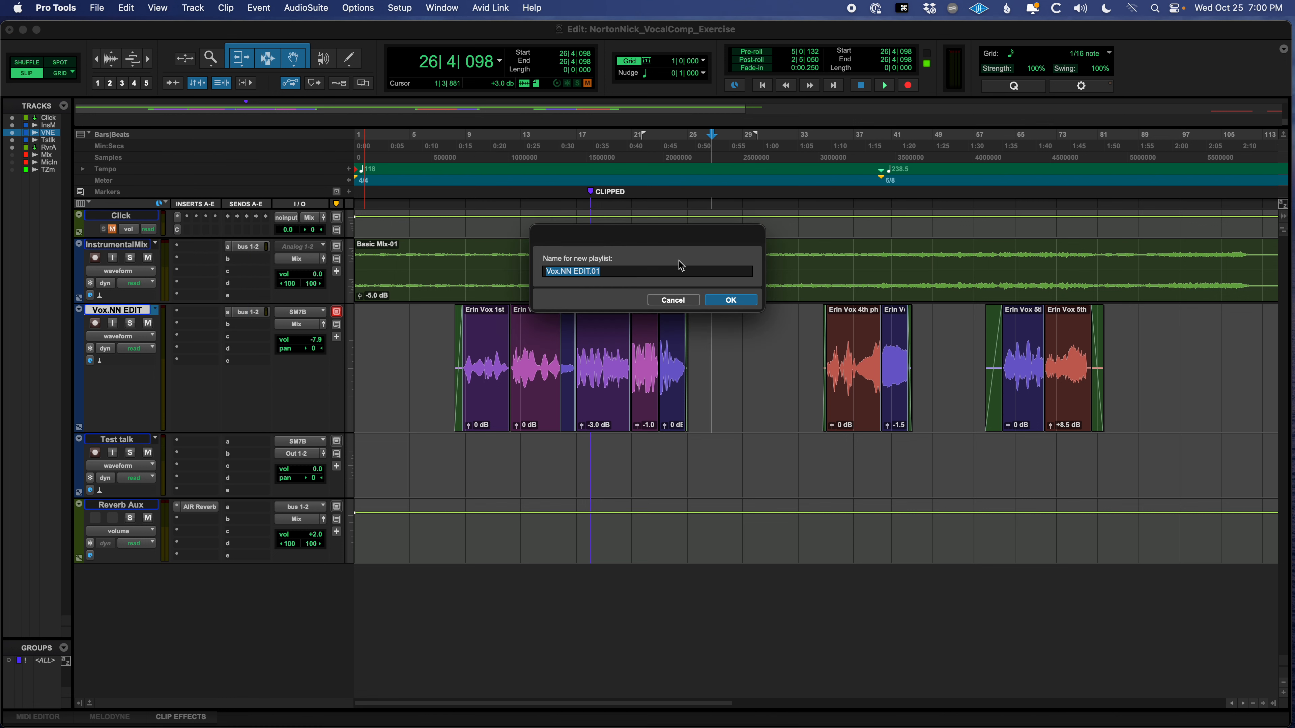
{"action": "left_click", "coordinate": [604, 271]}
{"action": "left_click", "coordinate": [737, 300]}
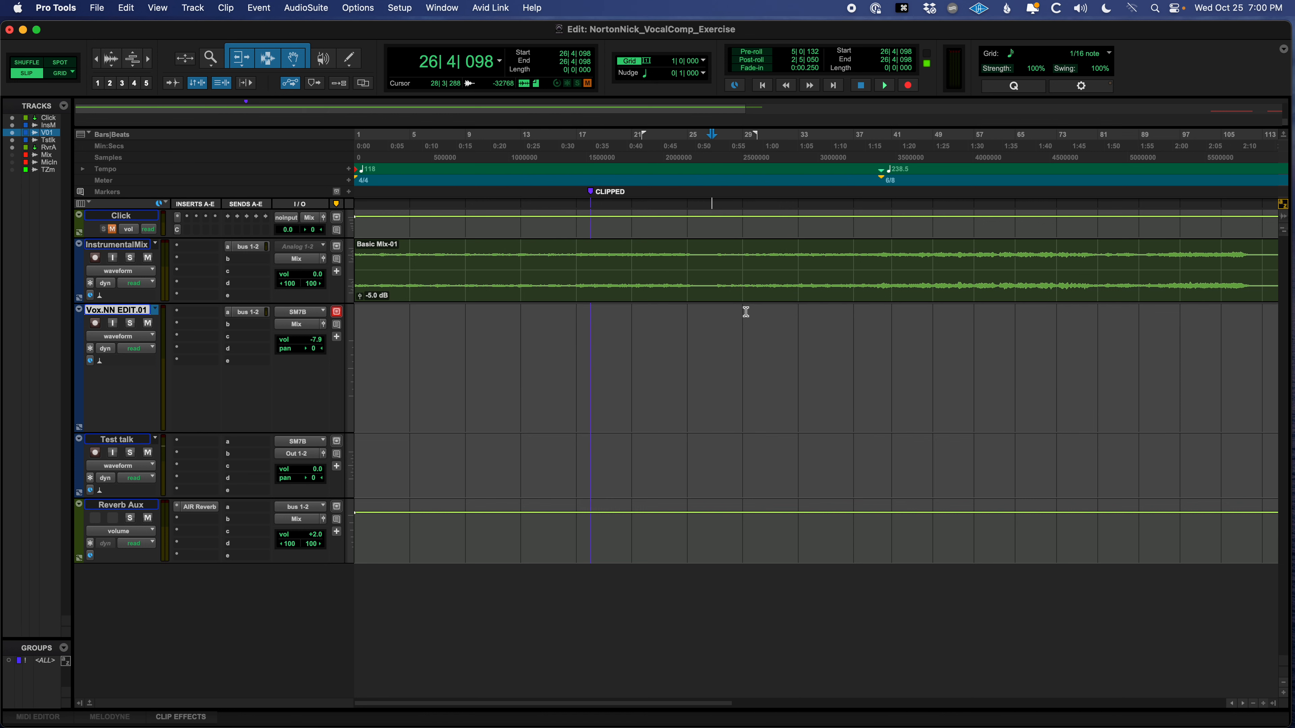
{"action": "left_click_drag", "start_coordinate": [530, 338], "coordinate": [899, 352]}
{"action": "left_click", "coordinate": [777, 346]}
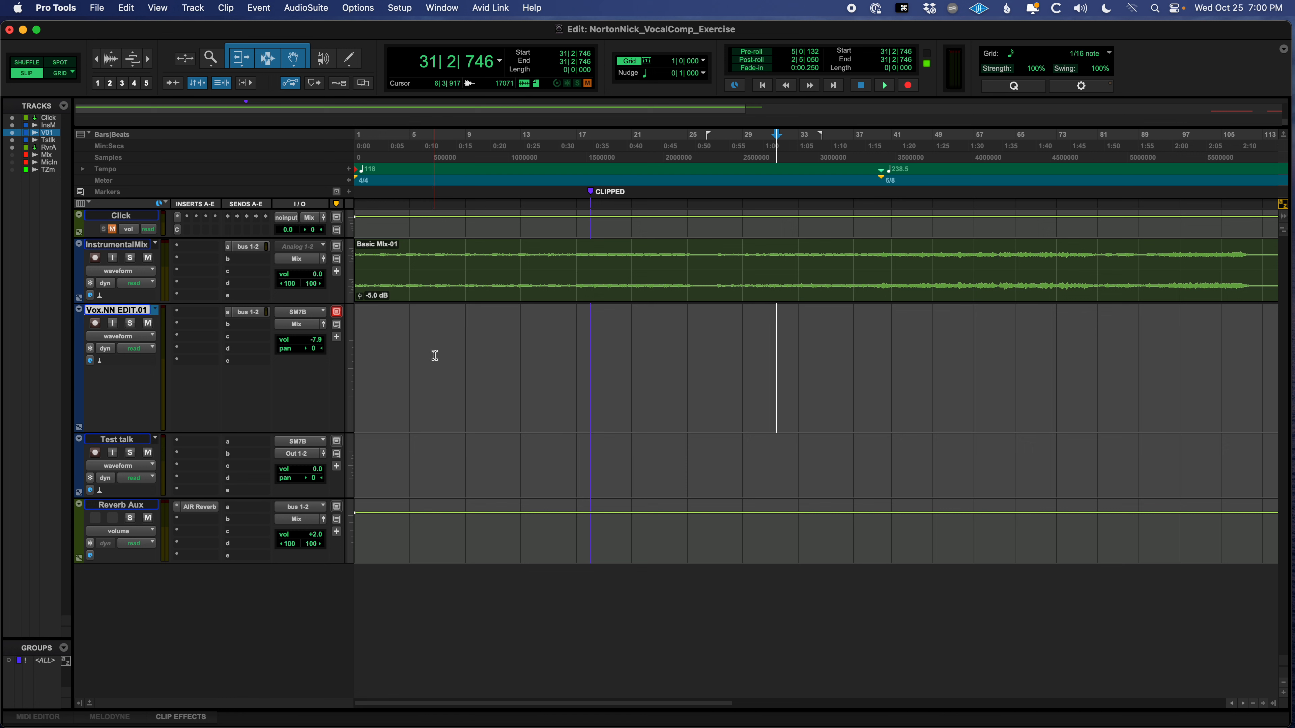
Step: Compare the Vox.NN EDIT and Vox.NN EDIT.01 playlists, and switch the vocal track to the Vox.01 playlist
{"action": "left_click", "coordinate": [155, 310]}
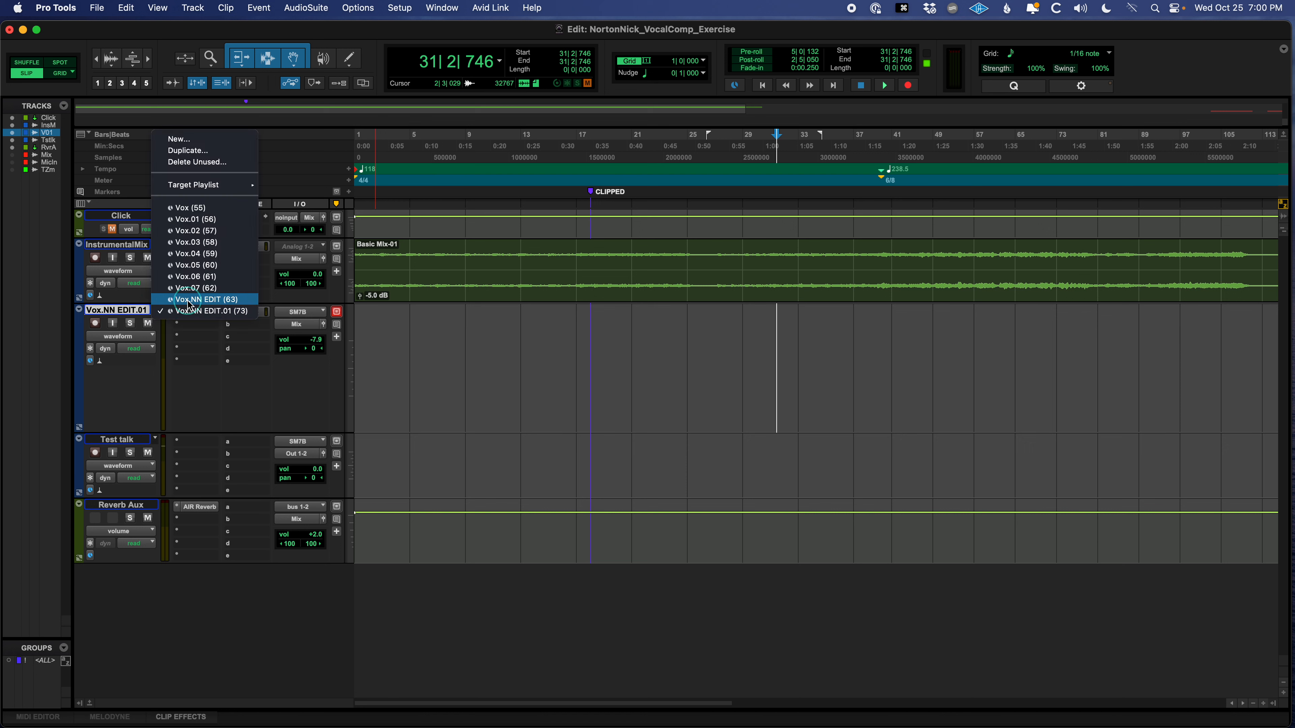
{"action": "left_click", "coordinate": [190, 299]}
{"action": "left_click", "coordinate": [156, 310]}
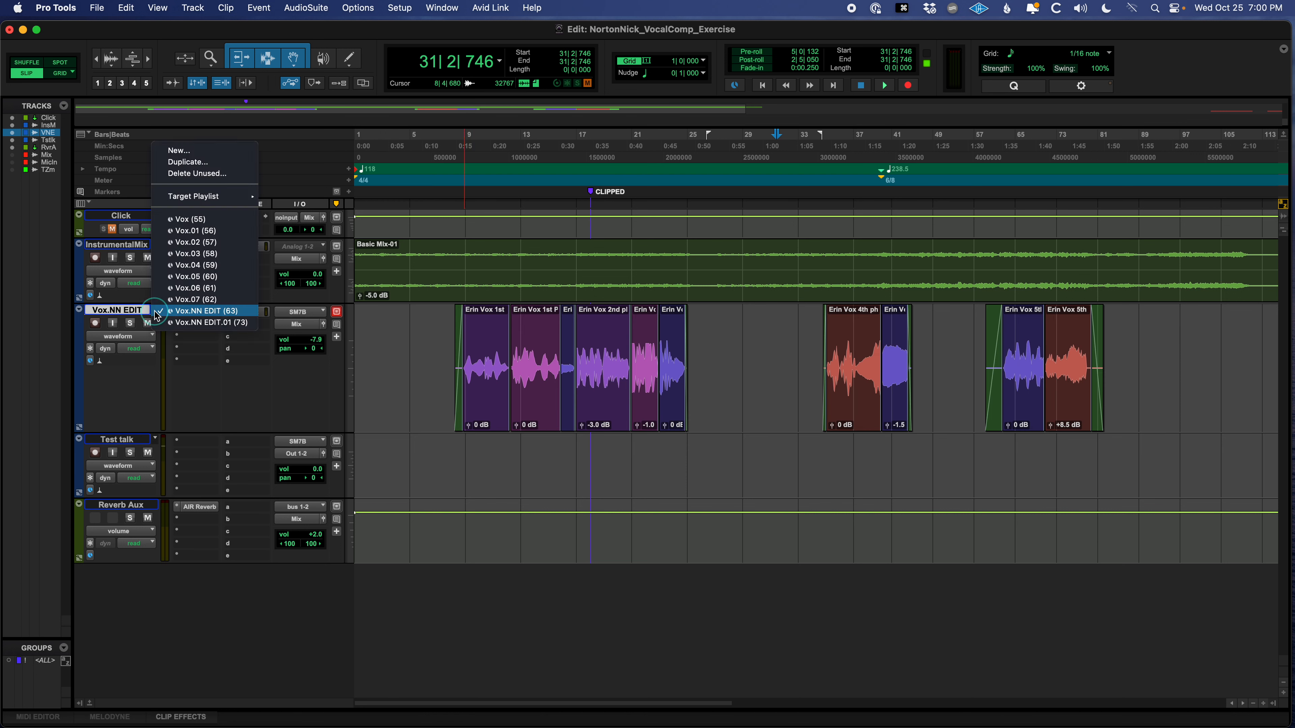
{"action": "left_click", "coordinate": [173, 320]}
{"action": "left_click", "coordinate": [500, 334]}
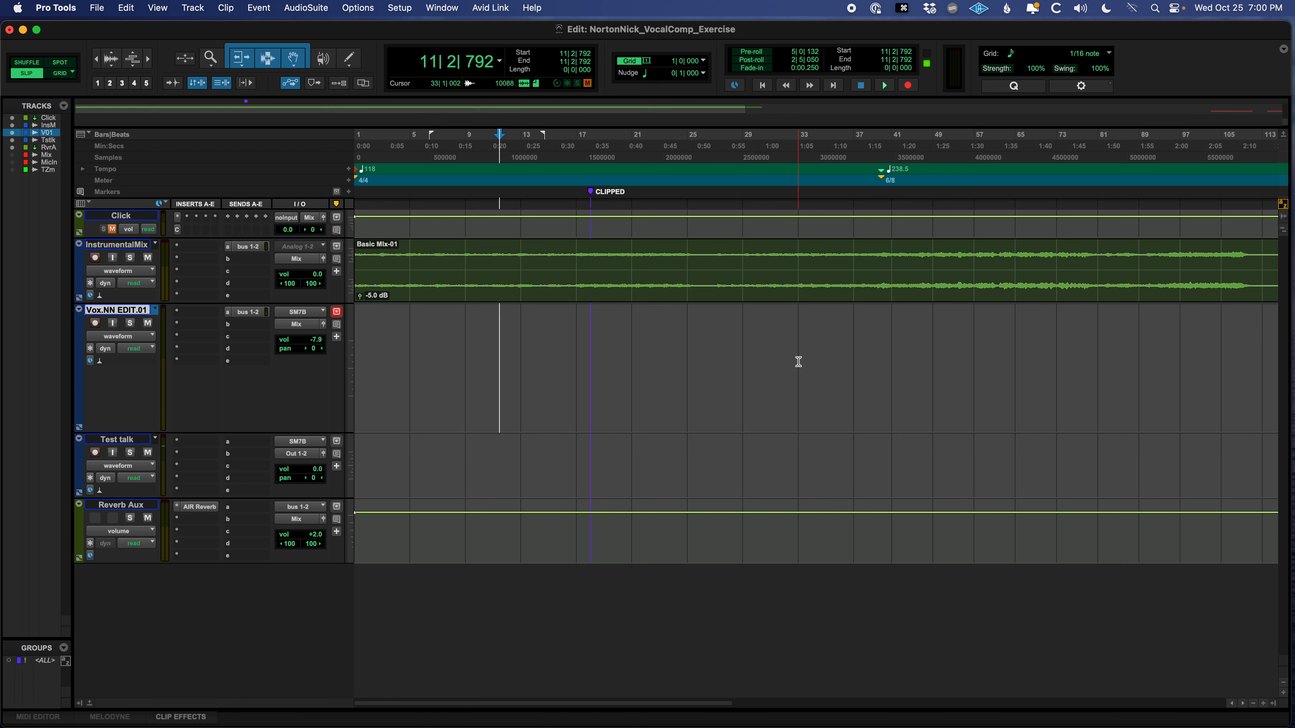
{"action": "left_click", "coordinate": [158, 311]}
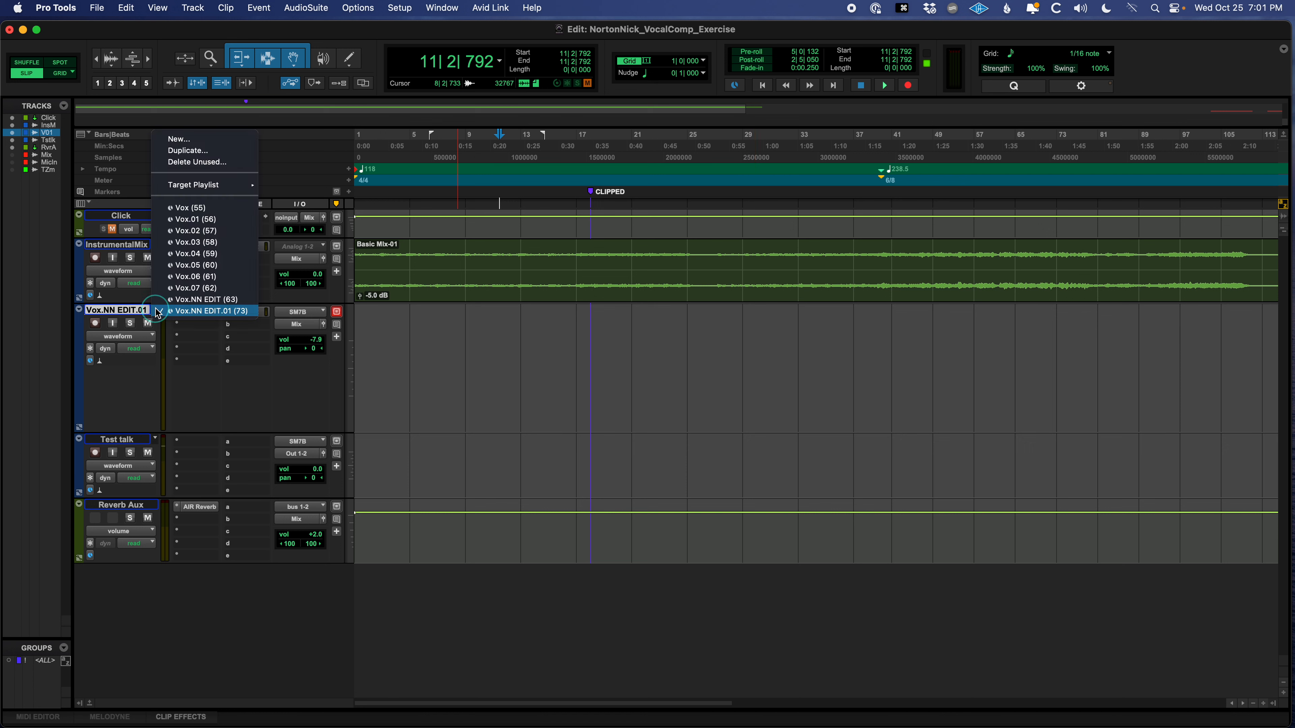
{"action": "left_click", "coordinate": [196, 218]}
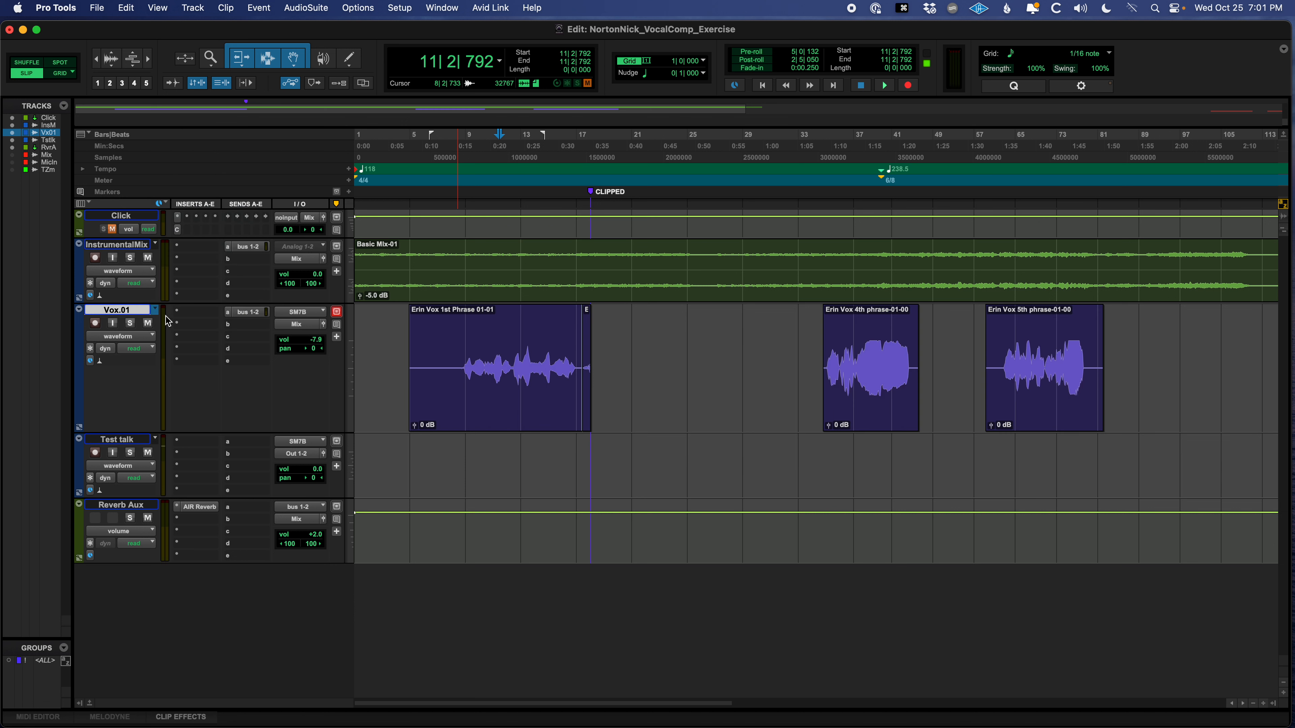
Step: Switch the vocal track through the playlists Vox.02 to Vox.07 one after another to compare the takes
{"action": "left_click", "coordinate": [157, 308]}
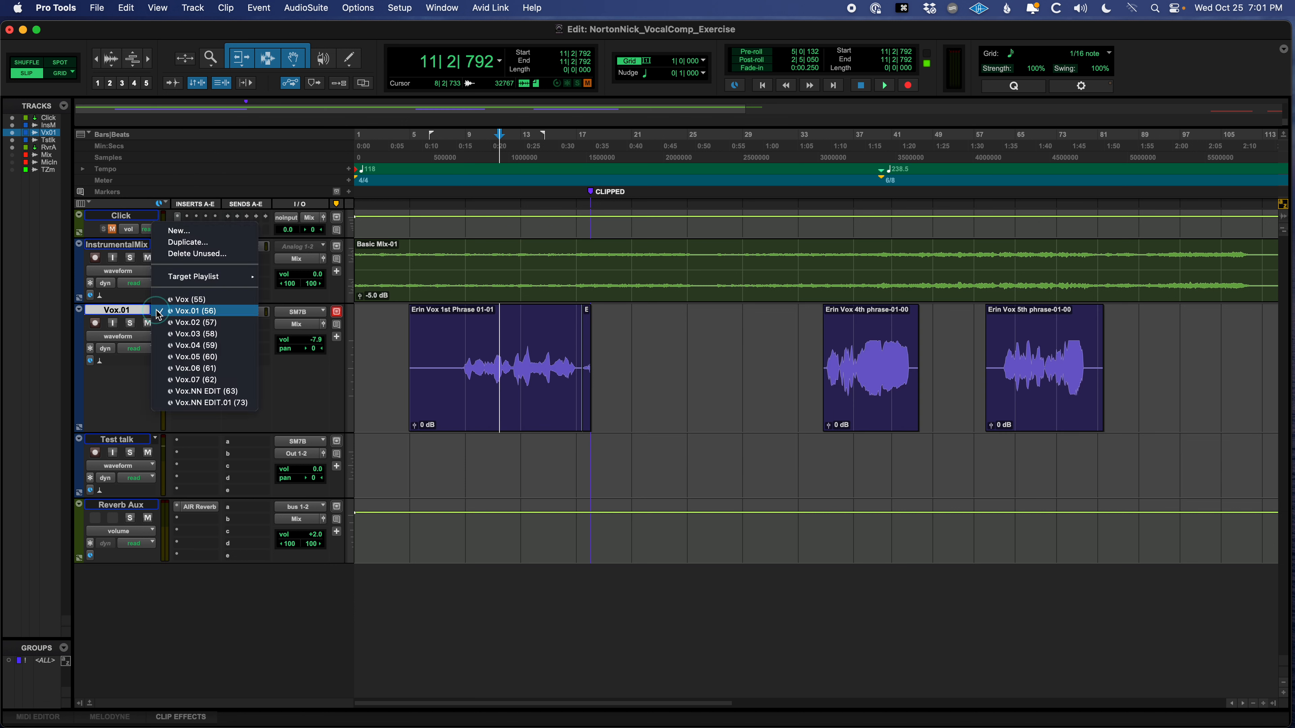
{"action": "left_click", "coordinate": [160, 315]}
{"action": "left_click", "coordinate": [160, 315]}
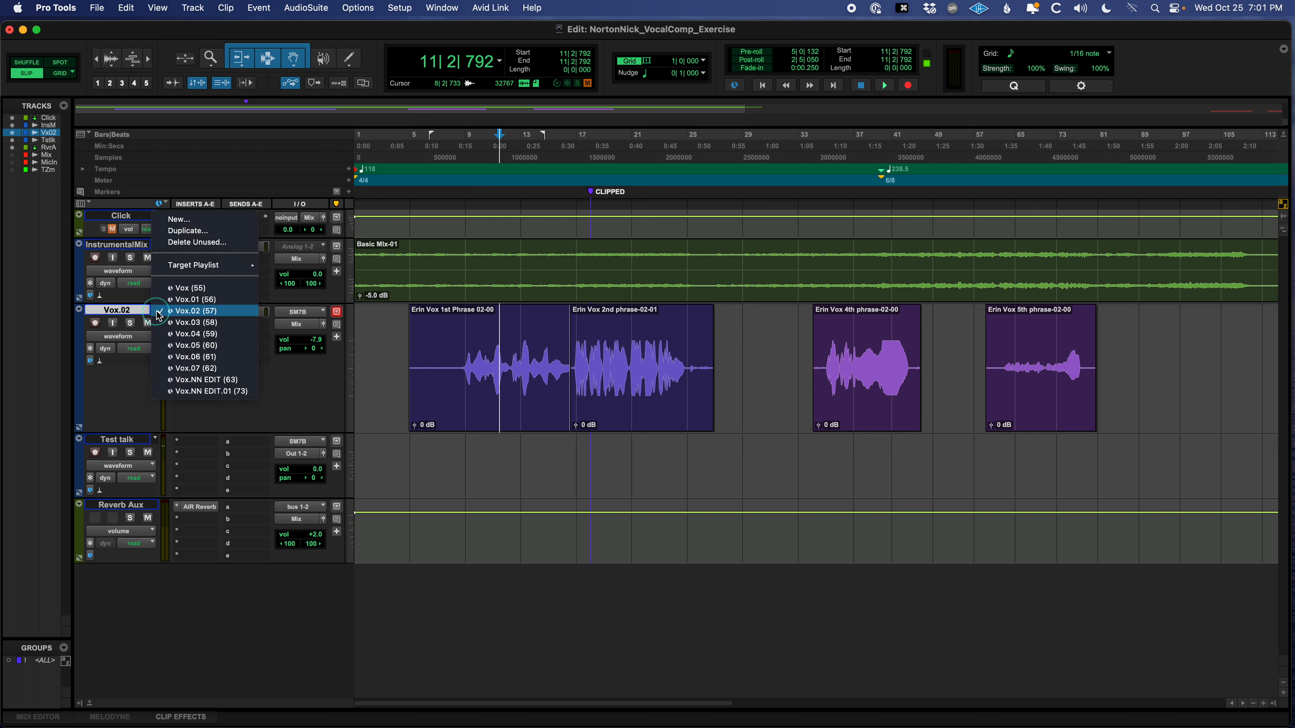
{"action": "left_click", "coordinate": [162, 319]}
{"action": "left_click", "coordinate": [158, 315]}
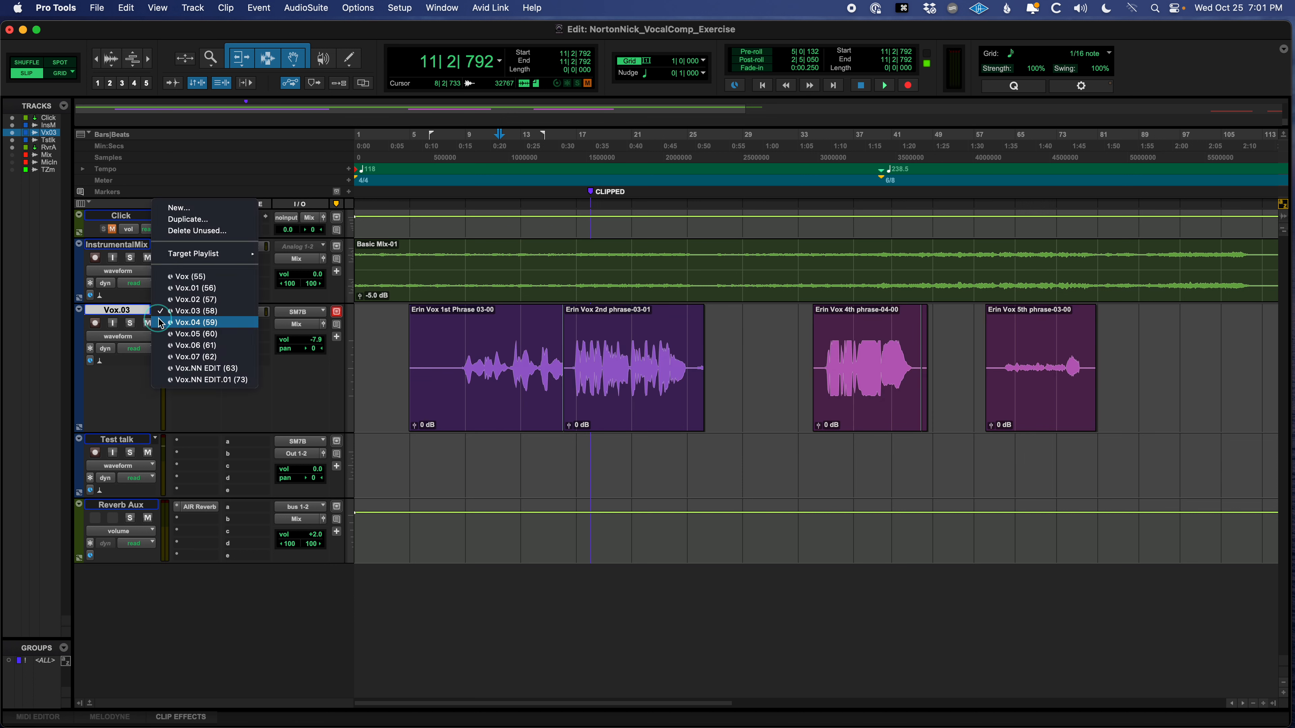
{"action": "left_click", "coordinate": [159, 321]}
{"action": "left_click", "coordinate": [158, 315]}
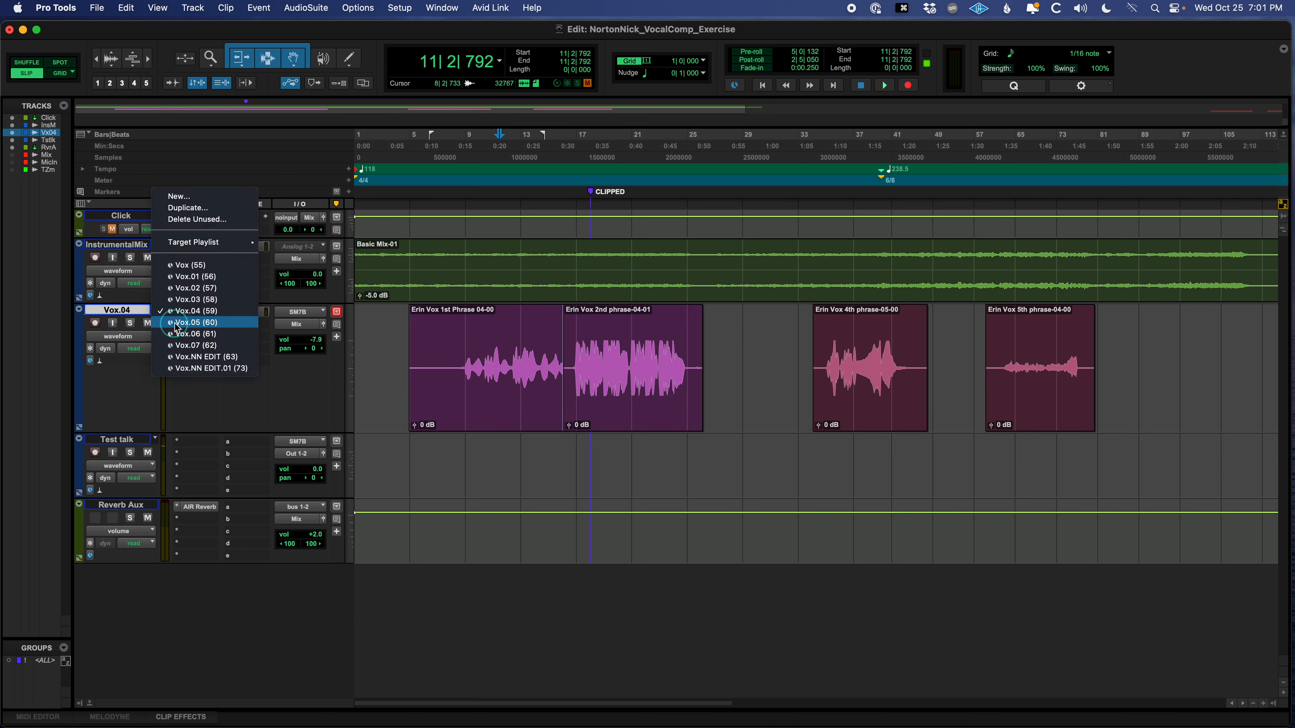
{"action": "left_click", "coordinate": [159, 322]}
{"action": "left_click", "coordinate": [159, 315]}
{"action": "left_click", "coordinate": [172, 324]}
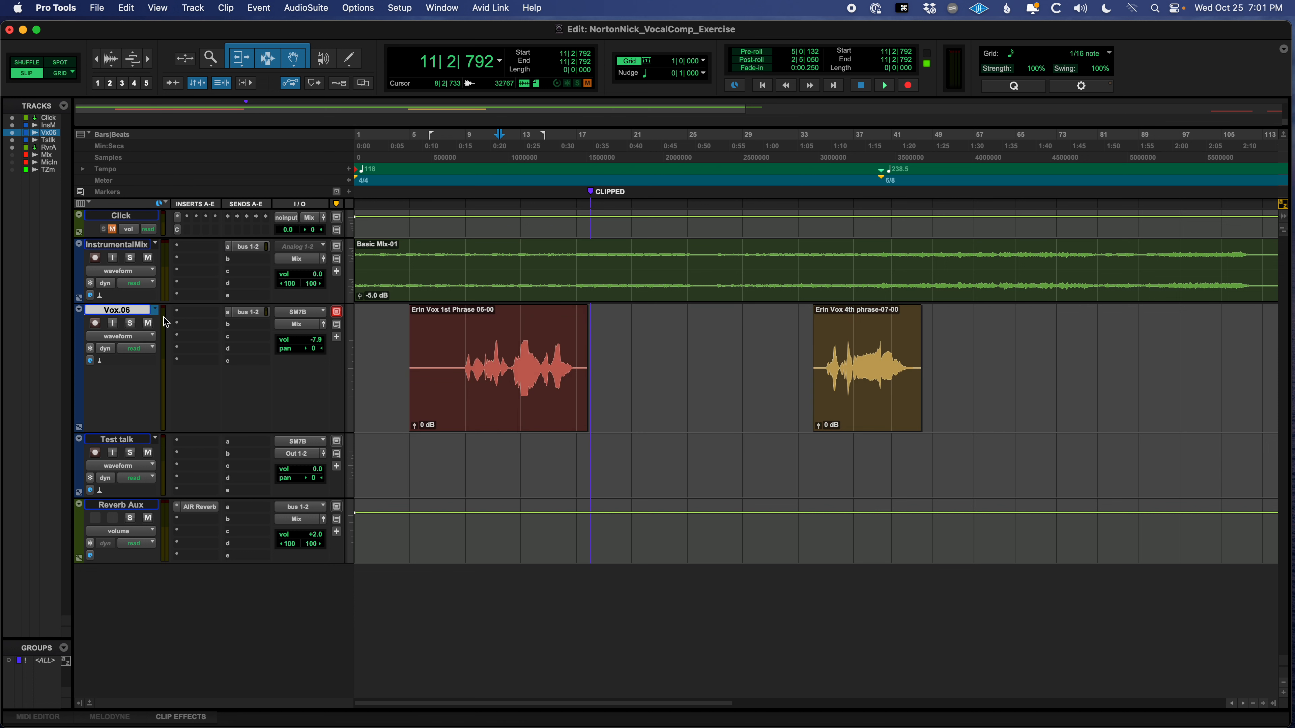
{"action": "left_click", "coordinate": [159, 314]}
{"action": "left_click", "coordinate": [173, 324]}
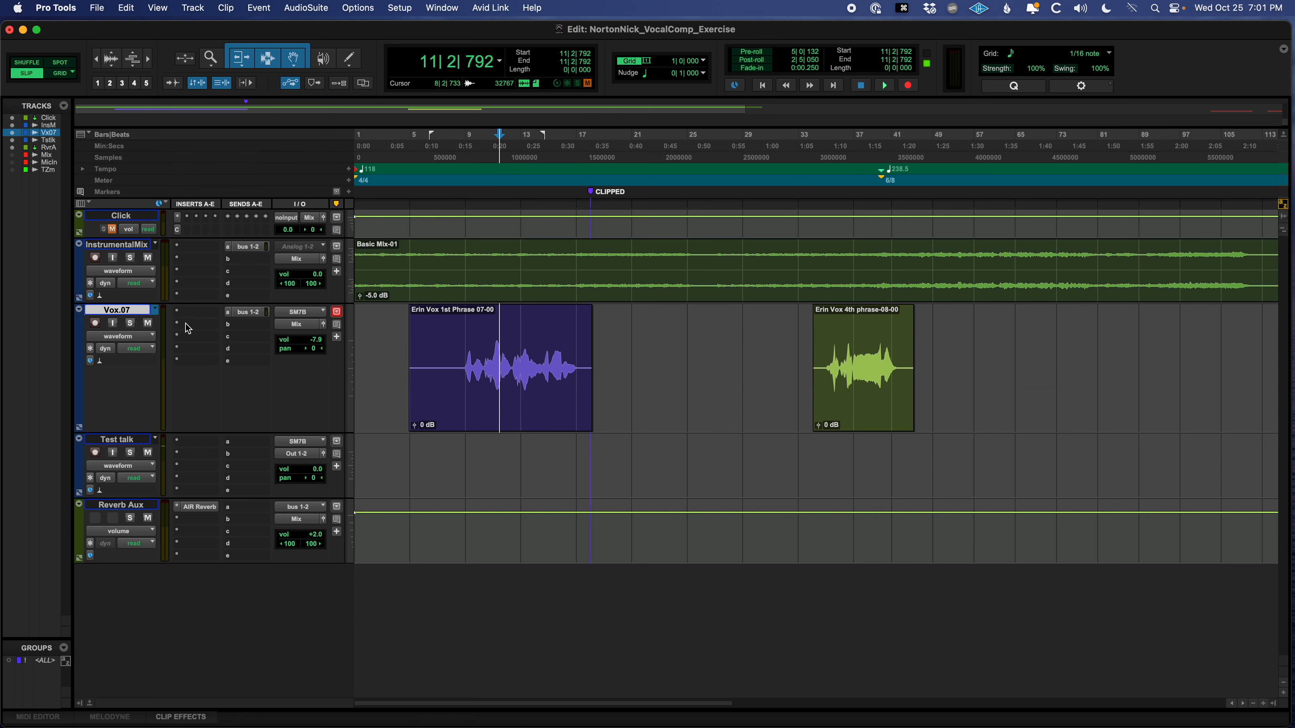
Step: Switch the vocal track to the Vox.01 playlist and place the cursor in the gap at about bar 24
{"action": "left_click", "coordinate": [157, 314]}
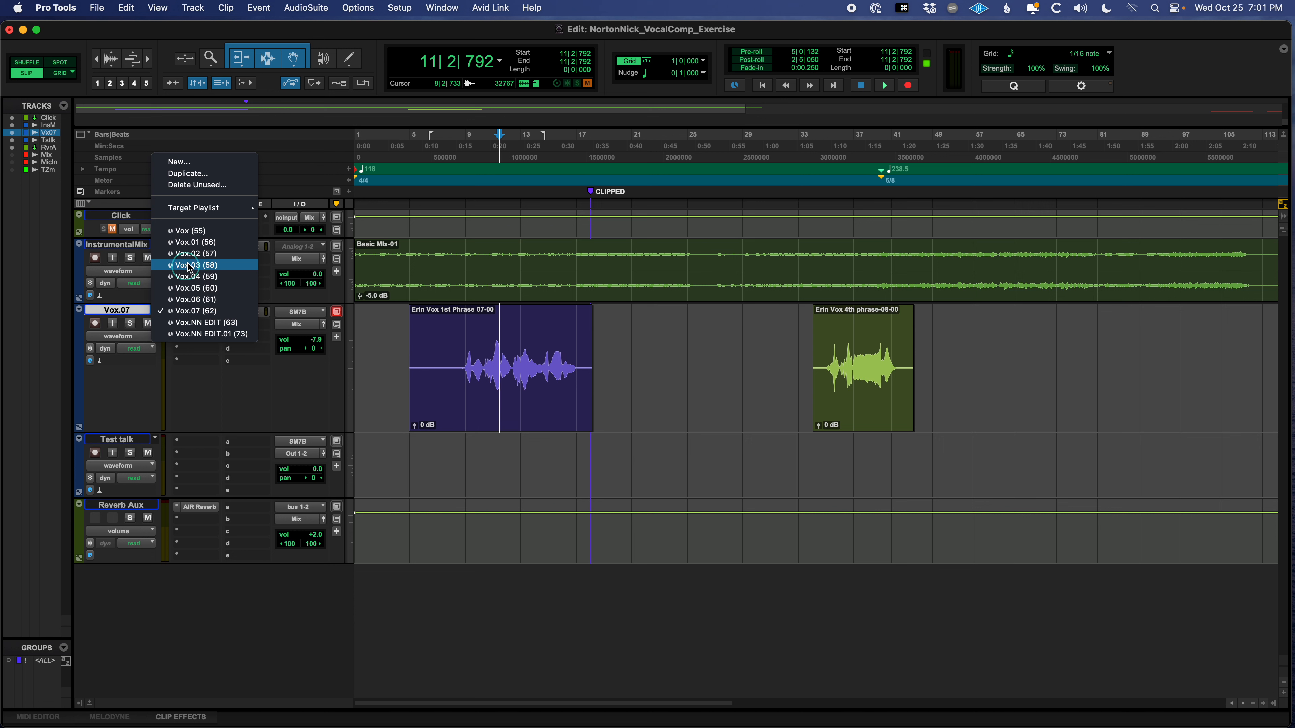
{"action": "left_click", "coordinate": [192, 242]}
{"action": "left_click", "coordinate": [685, 328]}
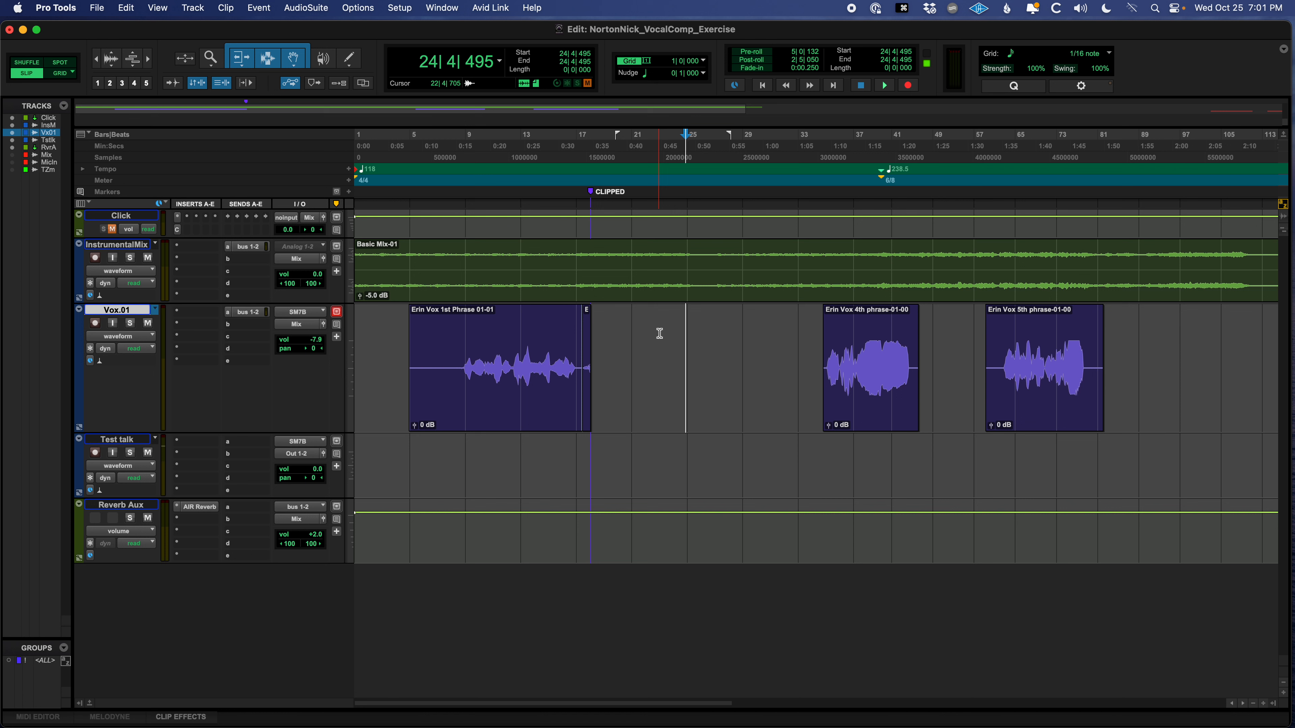
Step: Cycle the vocal track forward through the playlists from Vox.01 to Vox.05 and back to Vox.01, twice
{"action": "key", "text": "shift+Down"}
{"action": "key", "text": "shift+Down"}
{"action": "key", "text": "shift+Down"}
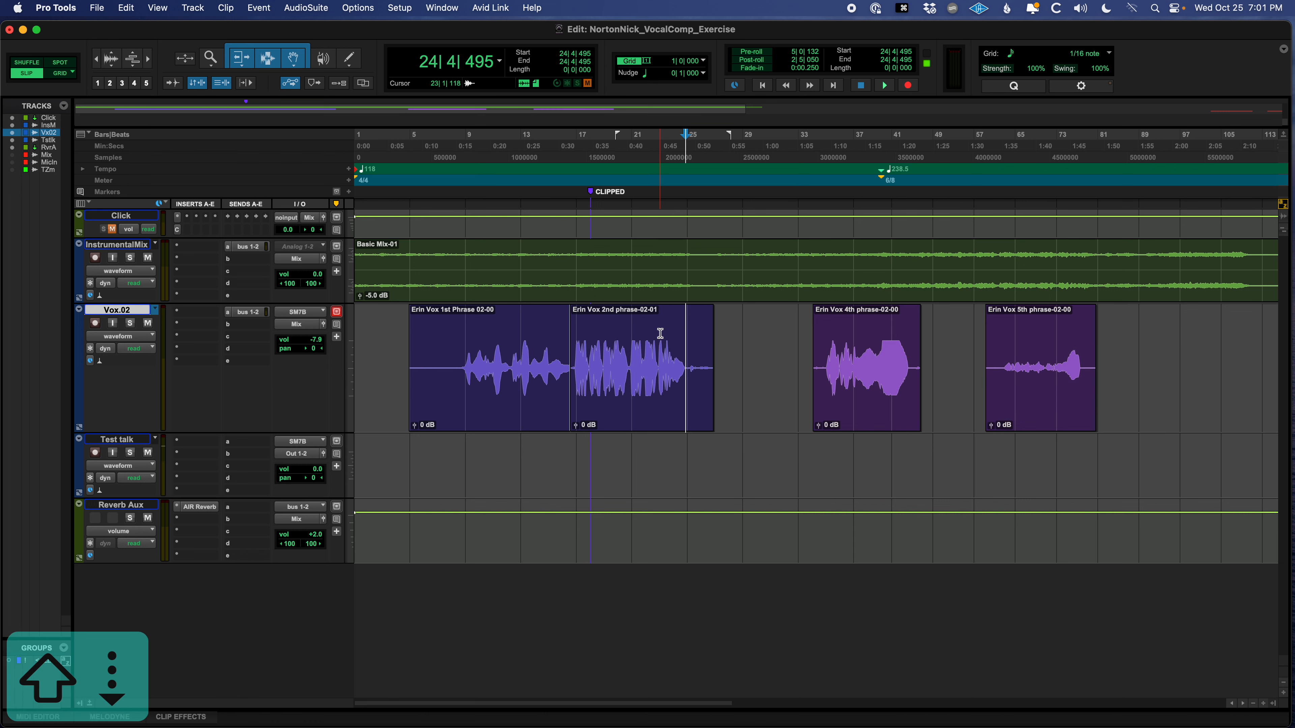
{"action": "key", "text": "shift+Up"}
{"action": "key", "text": "shift+Up"}
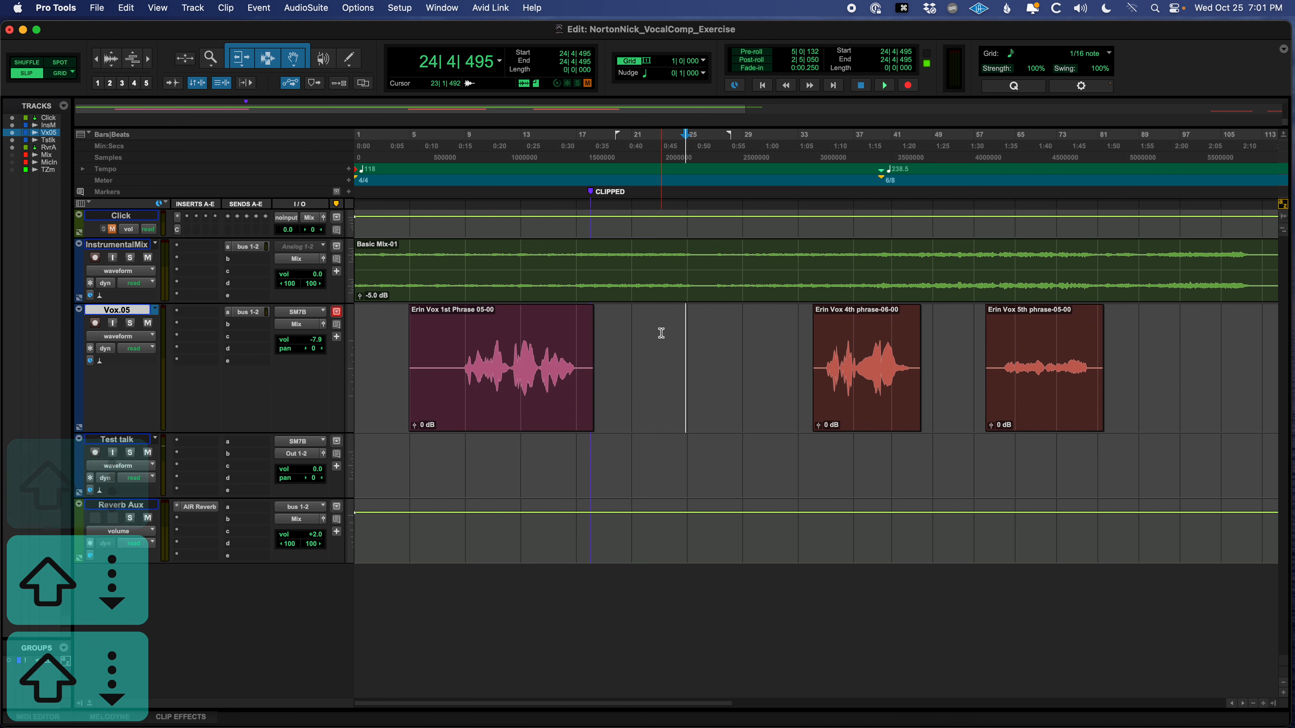
{"action": "key", "text": "shift+Up"}
{"action": "key", "text": "shift+Up"}
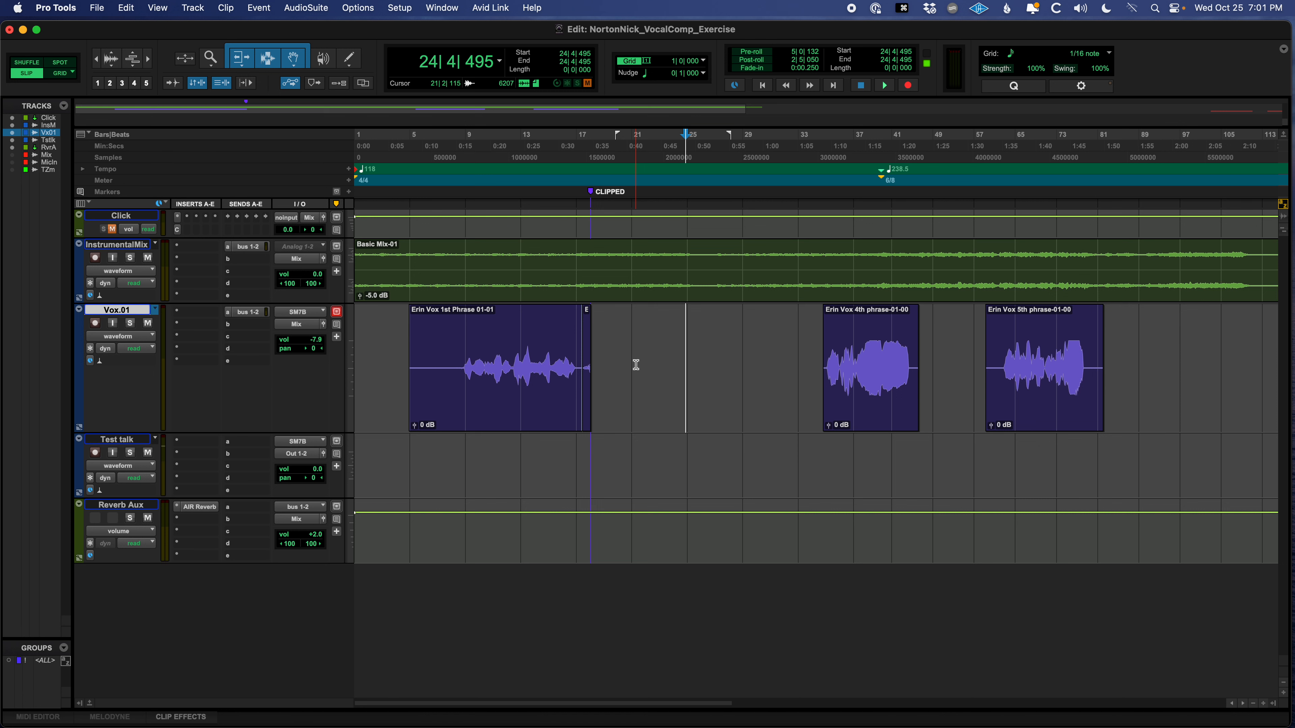
{"action": "key", "text": "shift+Down"}
{"action": "key", "text": "shift+Down"}
{"action": "key", "text": "shift+Down"}
{"action": "key", "text": "shift+Down"}
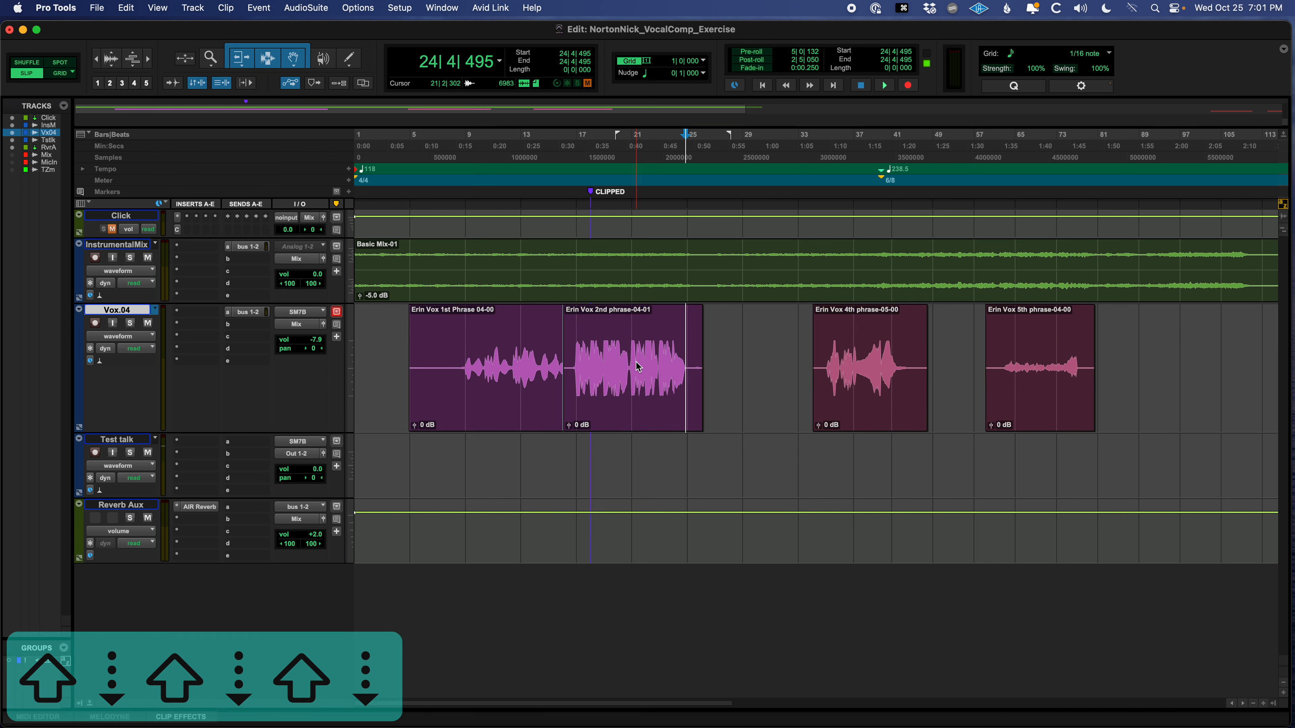
{"action": "key", "text": "shift+Up"}
{"action": "key", "text": "shift+Up"}
{"action": "key", "text": "shift+Up"}
{"action": "key", "text": "shift+Up"}
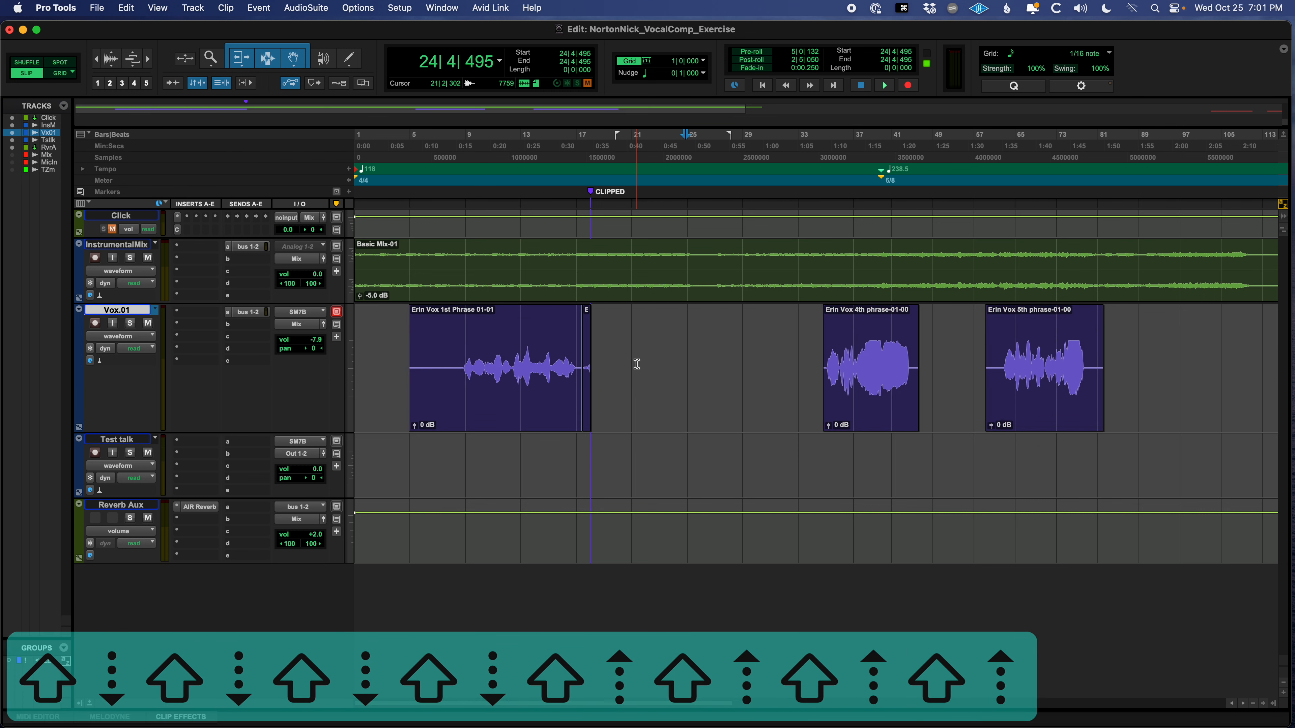
Step: Show the Vox.02 playlist and copy the passage from about bar 8 to bar 13 of its 1st Phrase clip
{"action": "key", "text": "shift+Down"}
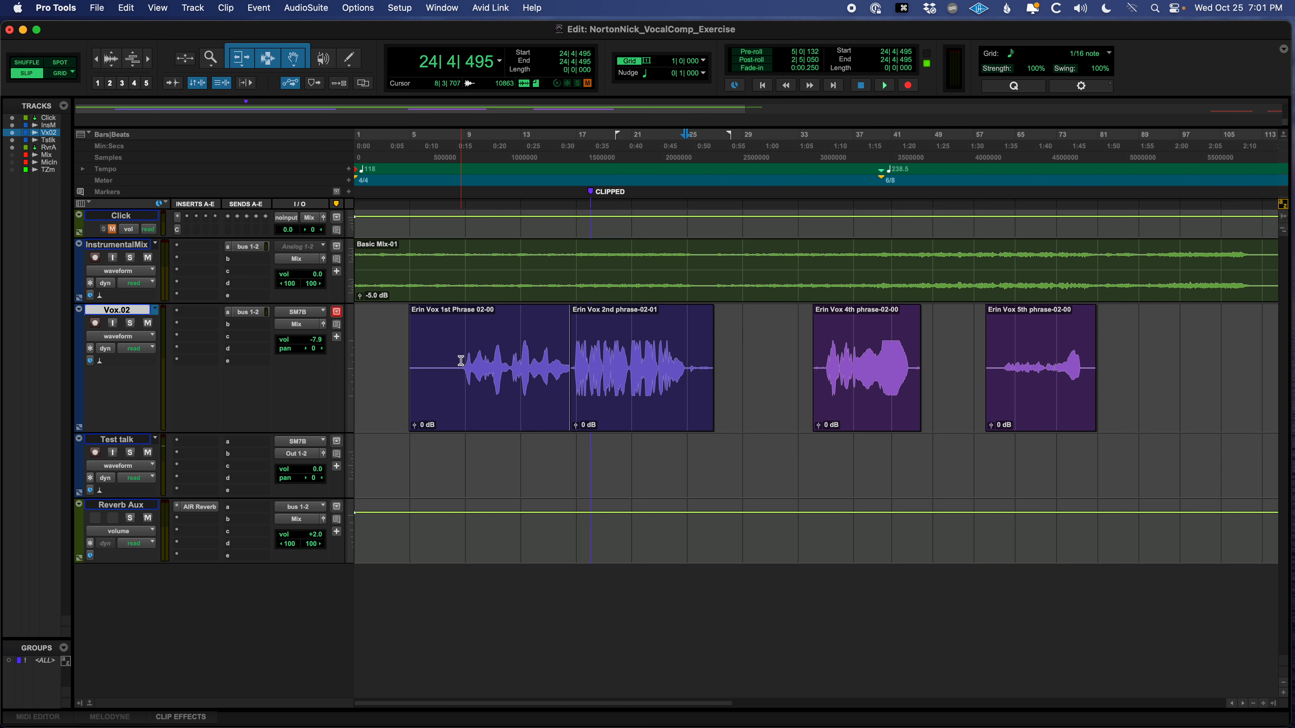
{"action": "left_click_drag", "start_coordinate": [460, 360], "coordinate": [532, 357]}
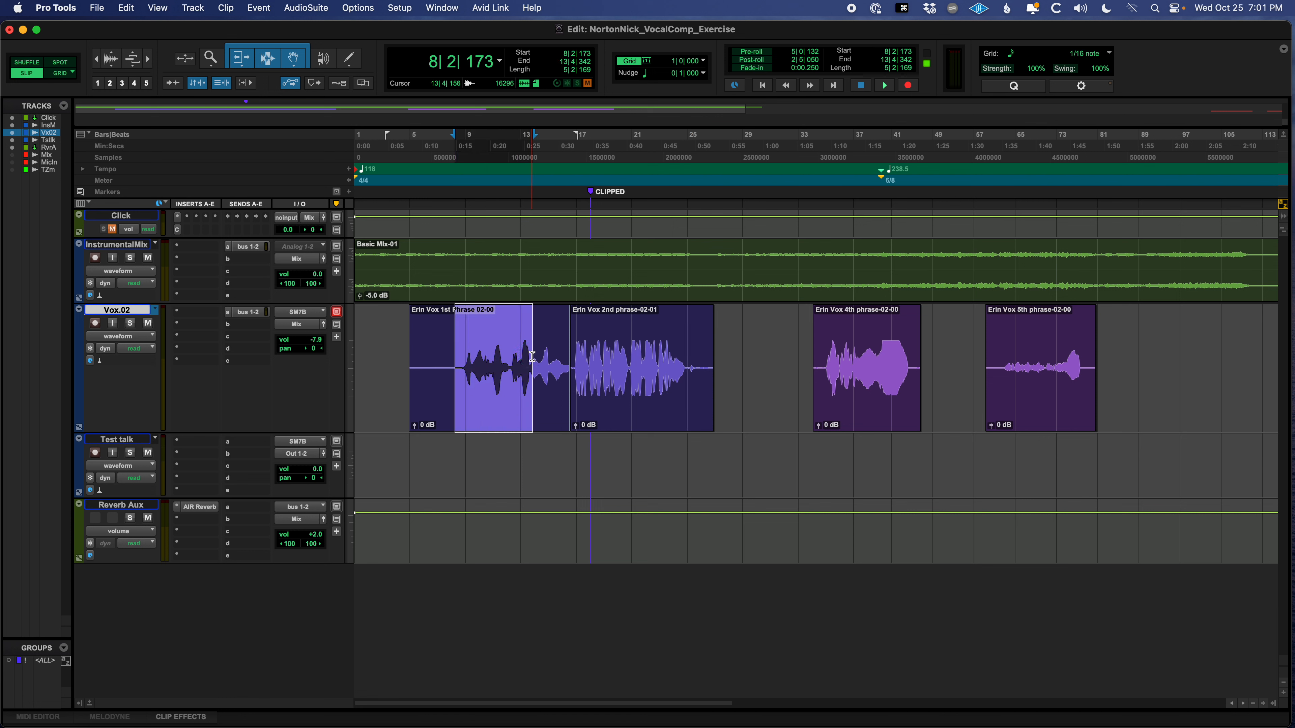
{"action": "key", "text": "super+c"}
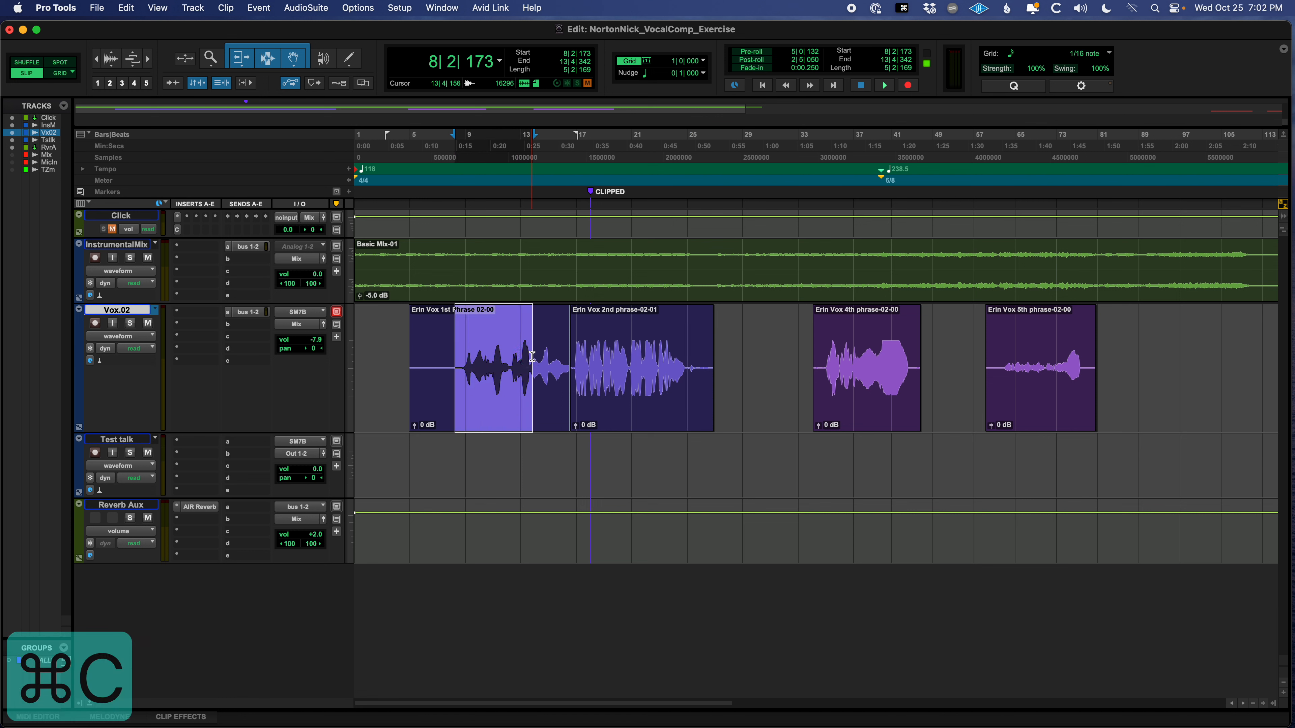
Step: Move on to the empty Vox.NN EDIT.01 playlist and paste the copied passage at the same position
{"action": "key", "text": "shift+Down"}
{"action": "key", "text": "shift+Down"}
{"action": "key", "text": "shift+Down"}
{"action": "key", "text": "shift+Down"}
{"action": "key", "text": "shift+Down"}
{"action": "key", "text": "shift+Down"}
{"action": "key", "text": "shift+Down"}
{"action": "key", "text": "shift+Down"}
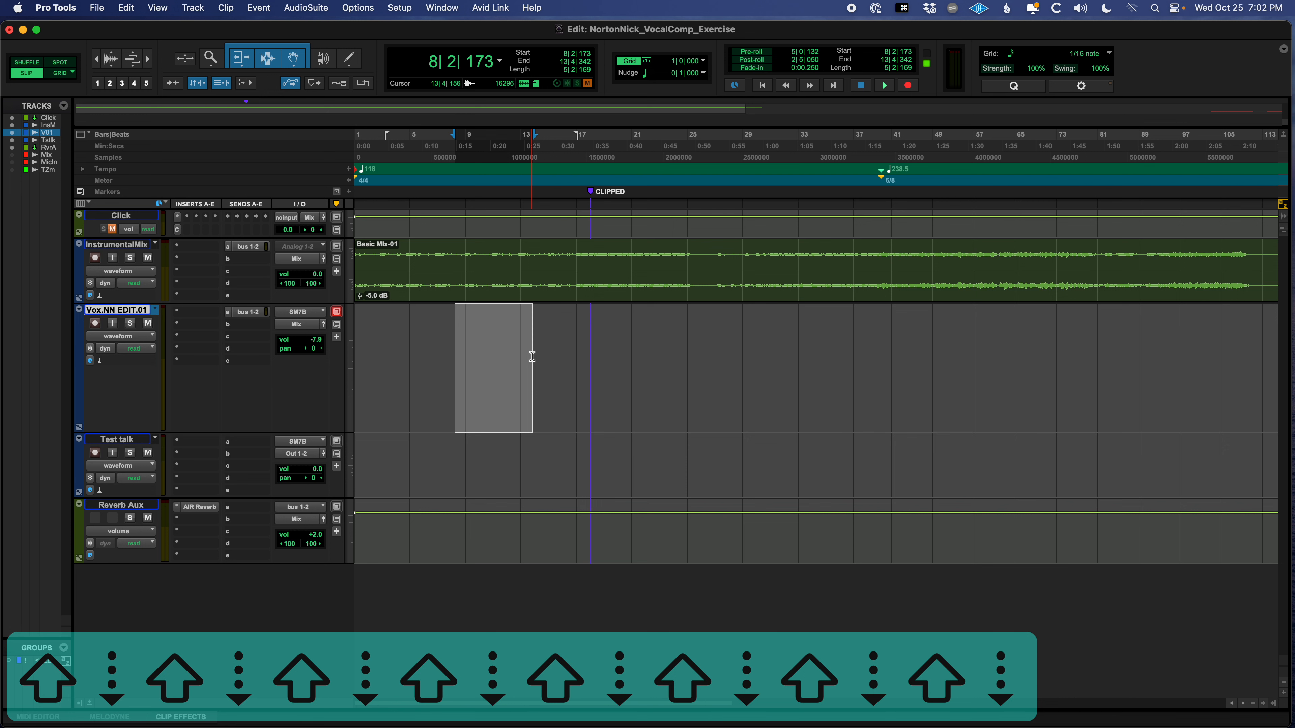
{"action": "key", "text": "super+v"}
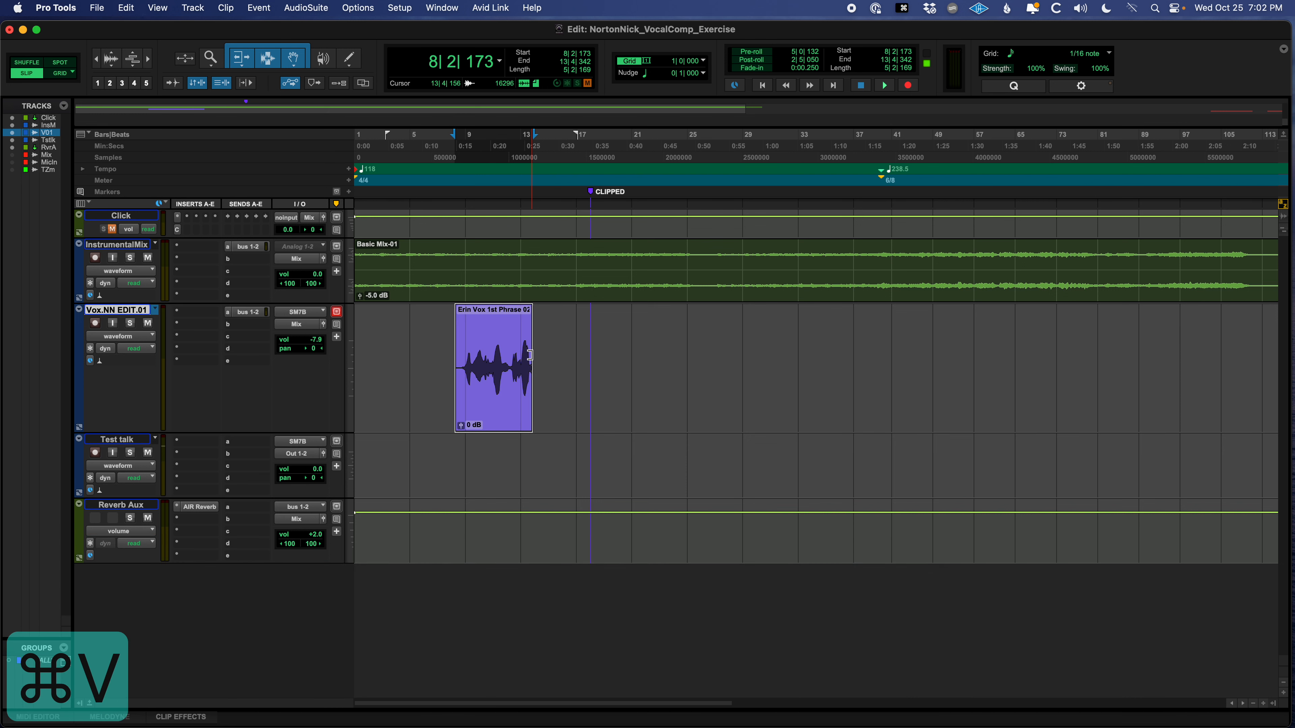
Step: Undo the paste in Vox.NN EDIT.01 and cycle back through the takes to the Vox.01 playlist
{"action": "key", "text": "super+z"}
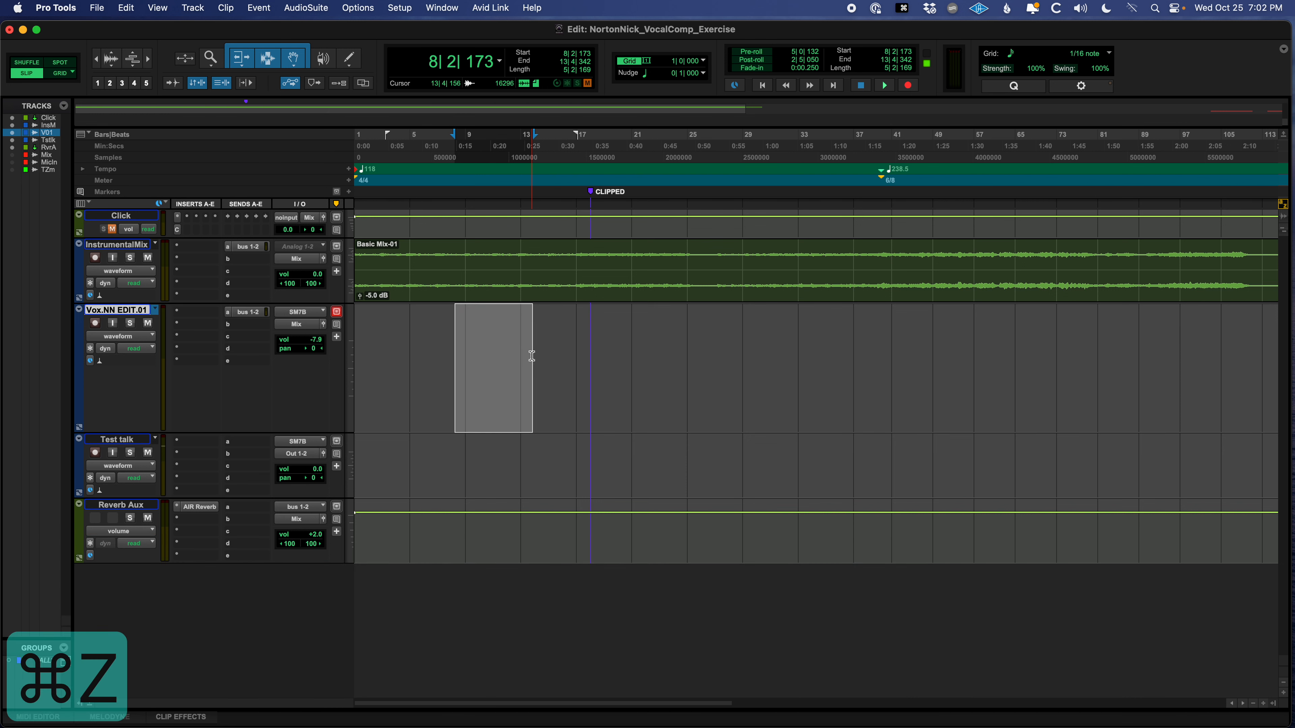
{"action": "key", "text": "shift+Up"}
{"action": "key", "text": "shift+Up"}
{"action": "key", "text": "shift+Up"}
{"action": "key", "text": "shift+Up"}
{"action": "key", "text": "shift+Up"}
{"action": "key", "text": "shift+Up"}
{"action": "key", "text": "shift+Up"}
{"action": "key", "text": "shift+Up"}
{"action": "key", "text": "shift+Up"}
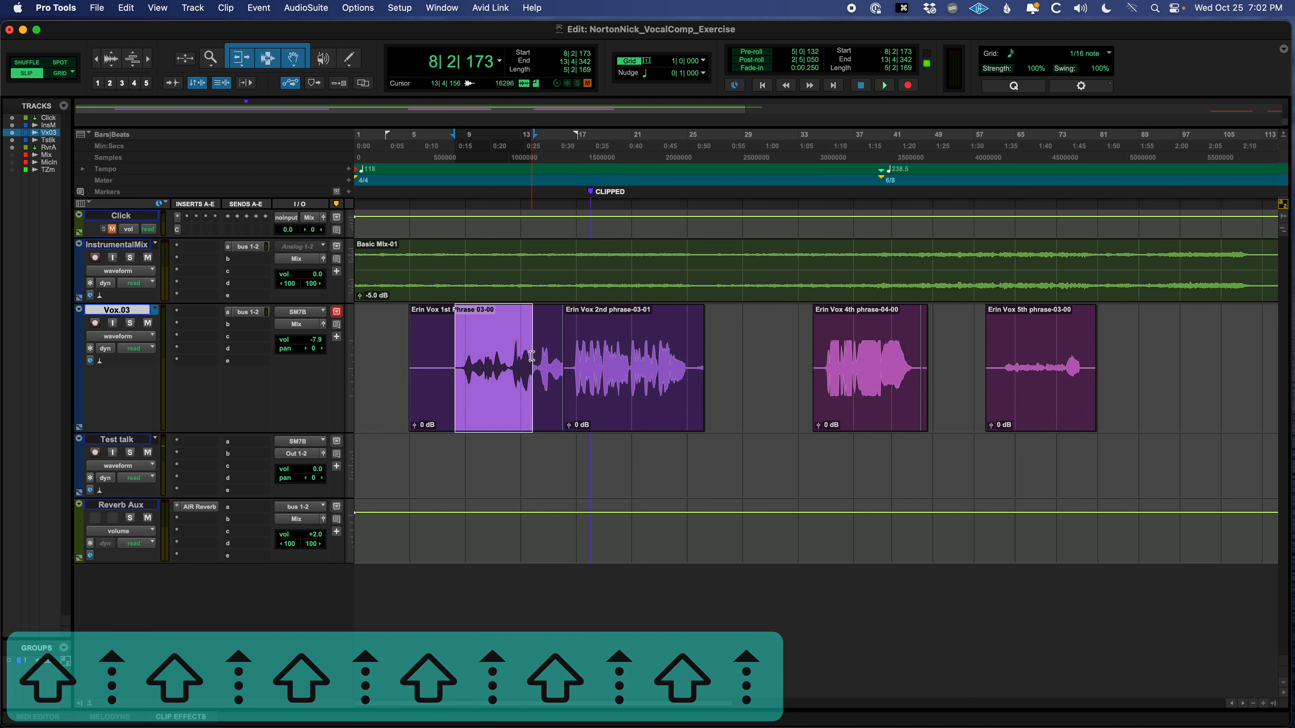
{"action": "key", "text": "shift+Up"}
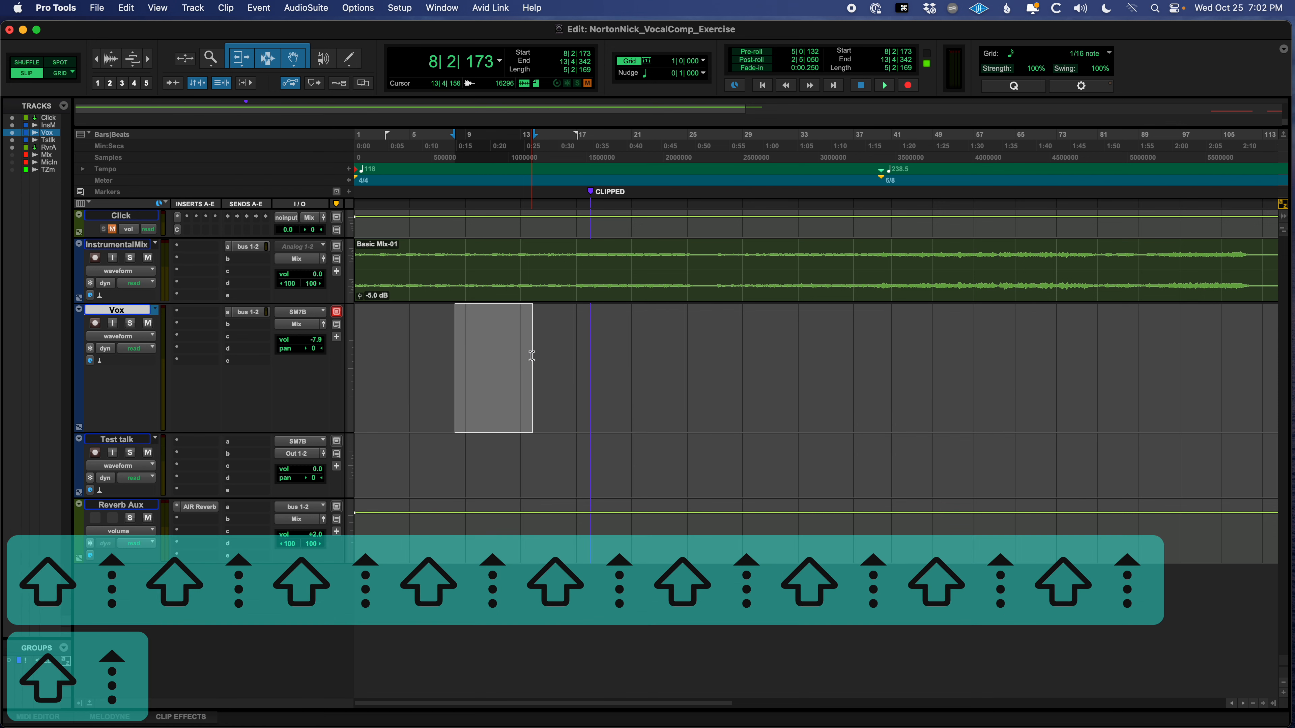
{"action": "key", "text": "shift+Down"}
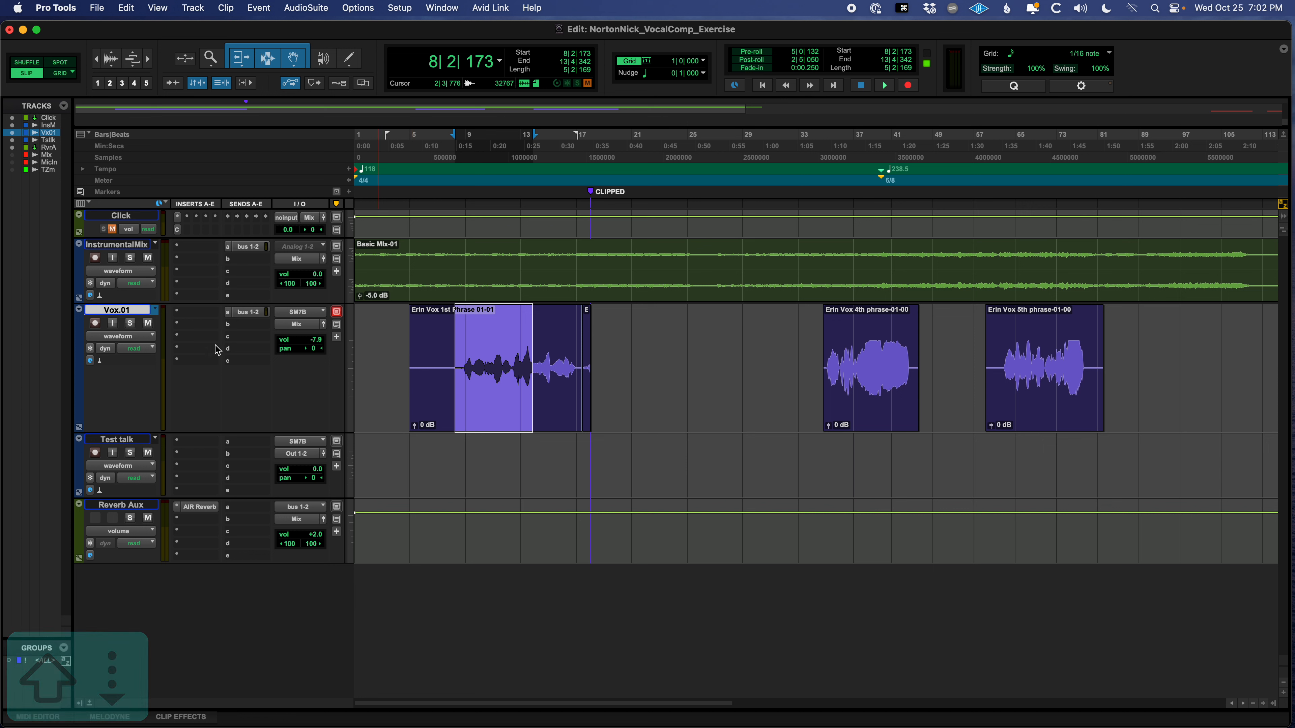
Step: Show the vocal track's volume view briefly, and change the track view to playlists
{"action": "left_click", "coordinate": [114, 342]}
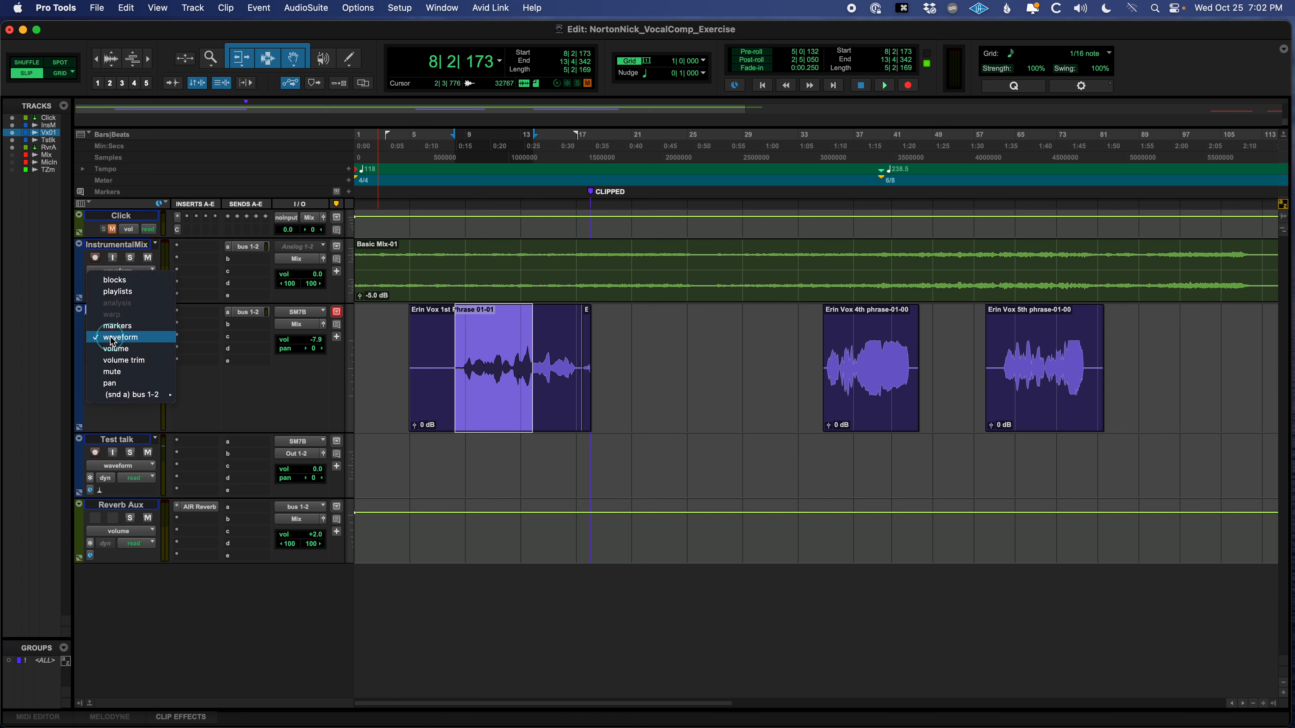
{"action": "left_click", "coordinate": [127, 352]}
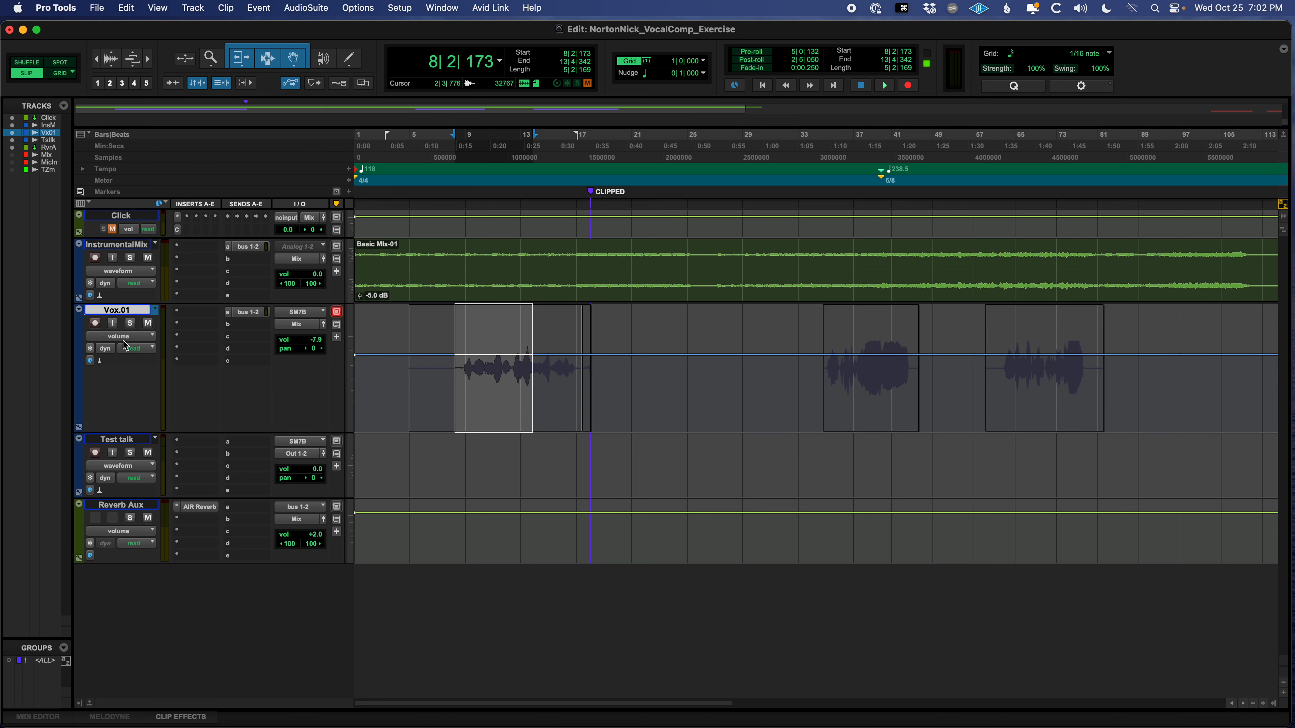
{"action": "left_click", "coordinate": [124, 342]}
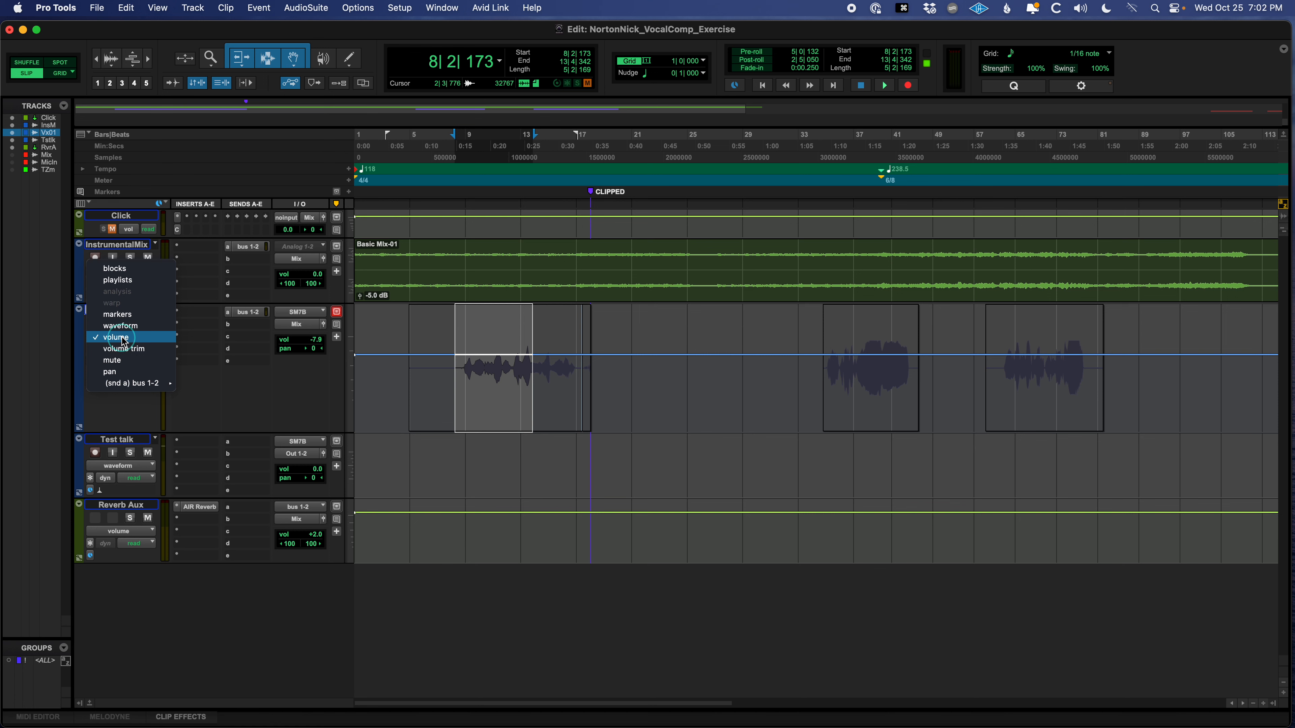
{"action": "left_click", "coordinate": [117, 280]}
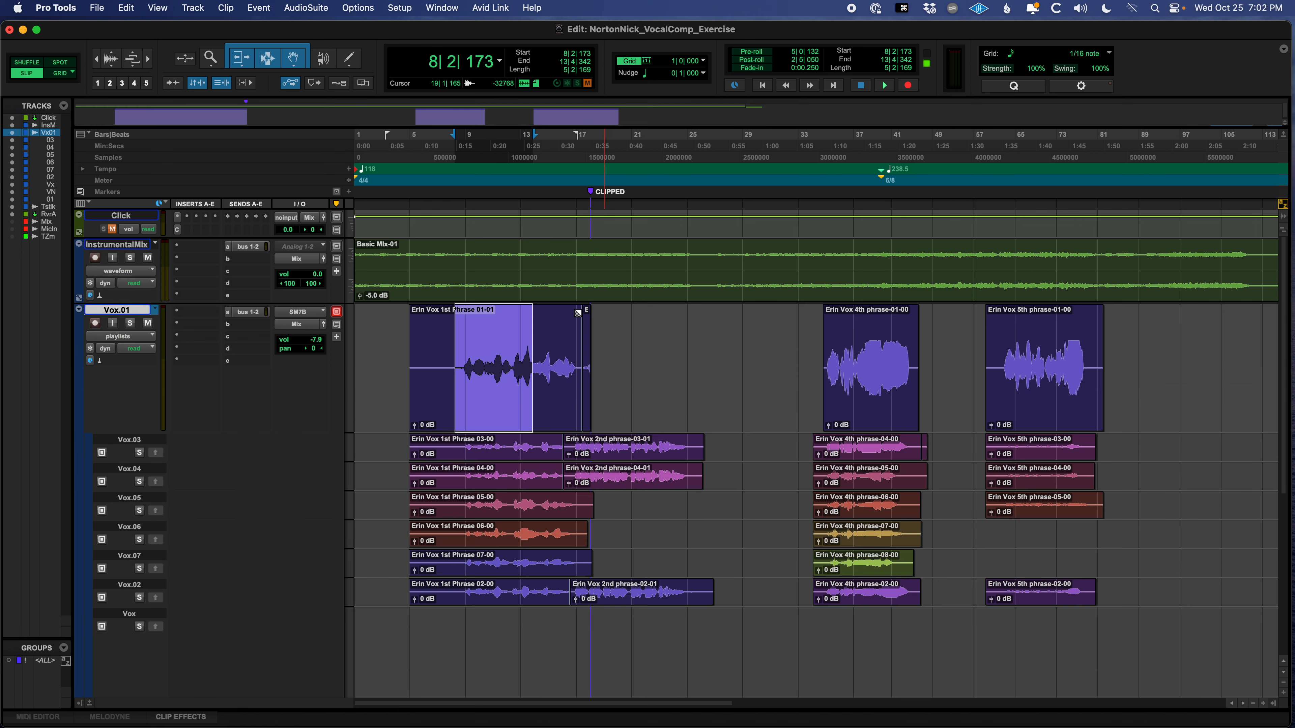
Step: Examine all playlist lanes below the vocal track and place the cursor at about bar 3, before the first clip
{"action": "scroll", "coordinate": [552, 476], "scroll_direction": "down", "scroll_amount": 3}
{"action": "left_click", "coordinate": [637, 421]}
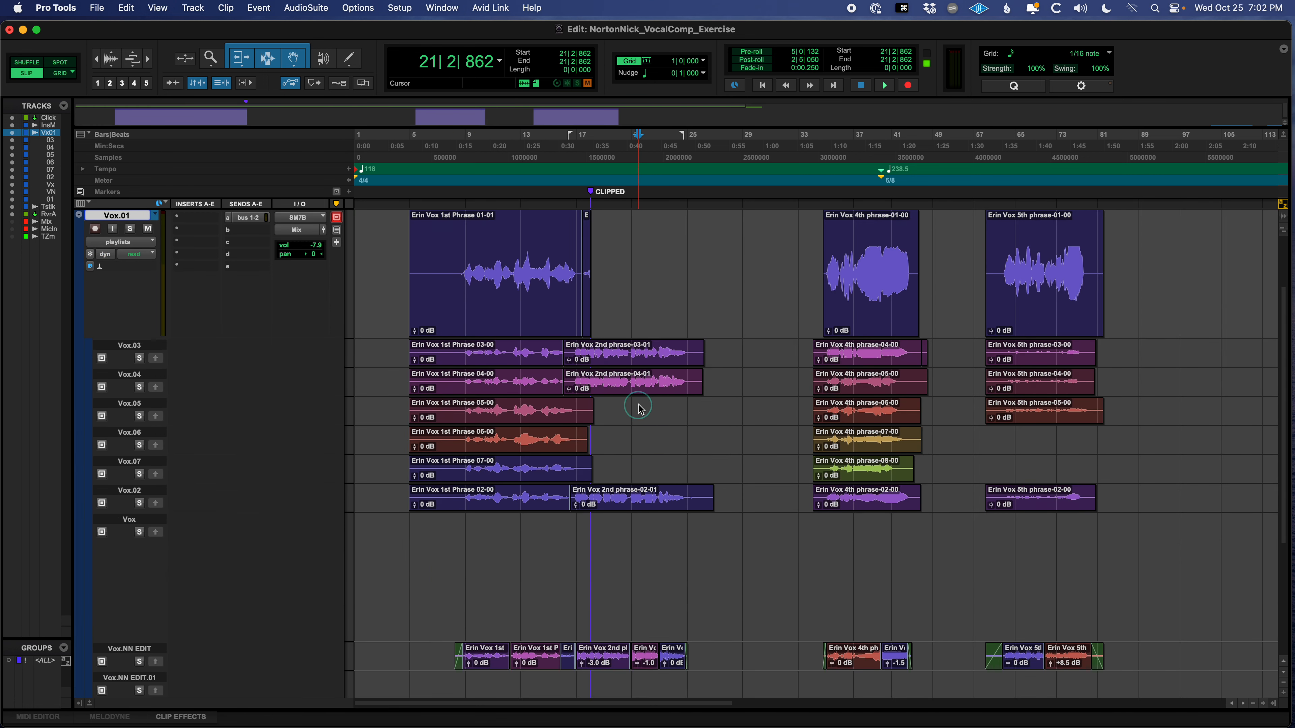
{"action": "scroll", "coordinate": [673, 566], "scroll_direction": "up", "scroll_amount": 3}
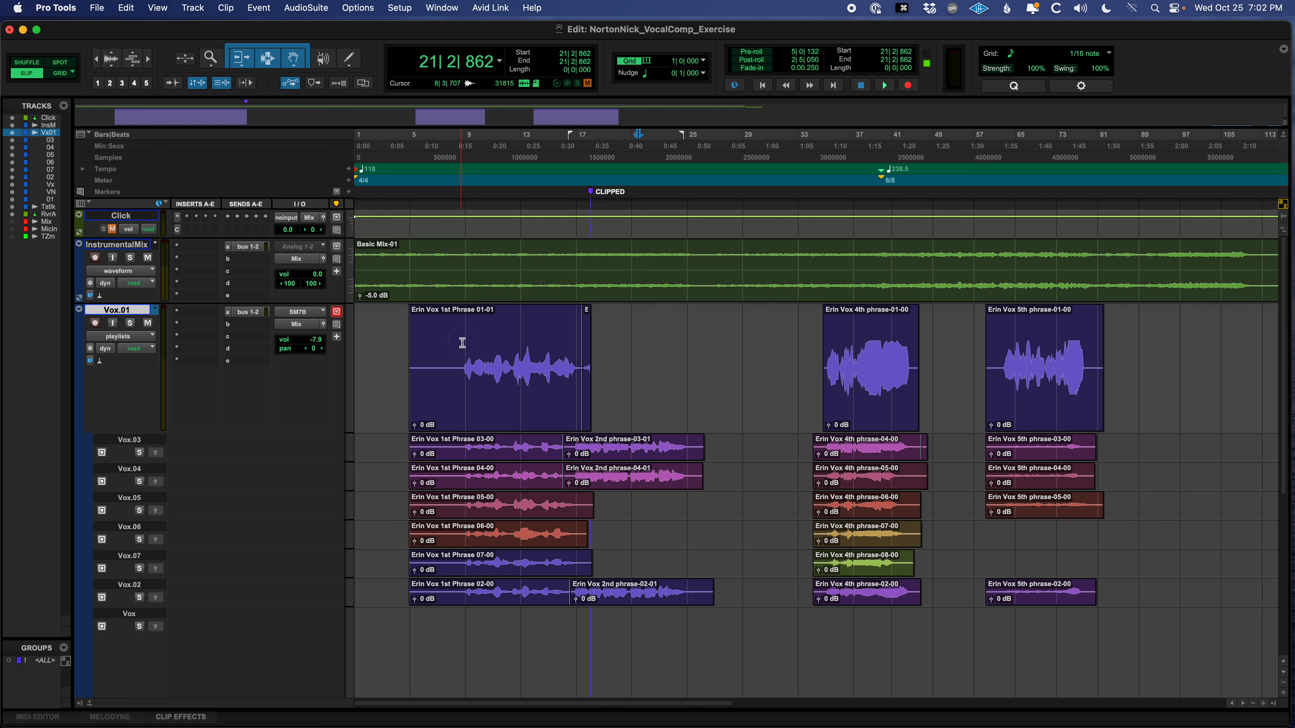
{"action": "left_click_drag", "start_coordinate": [445, 344], "coordinate": [383, 358]}
{"action": "left_click", "coordinate": [382, 361]}
{"action": "scroll", "coordinate": [257, 384], "scroll_direction": "down", "scroll_amount": 1}
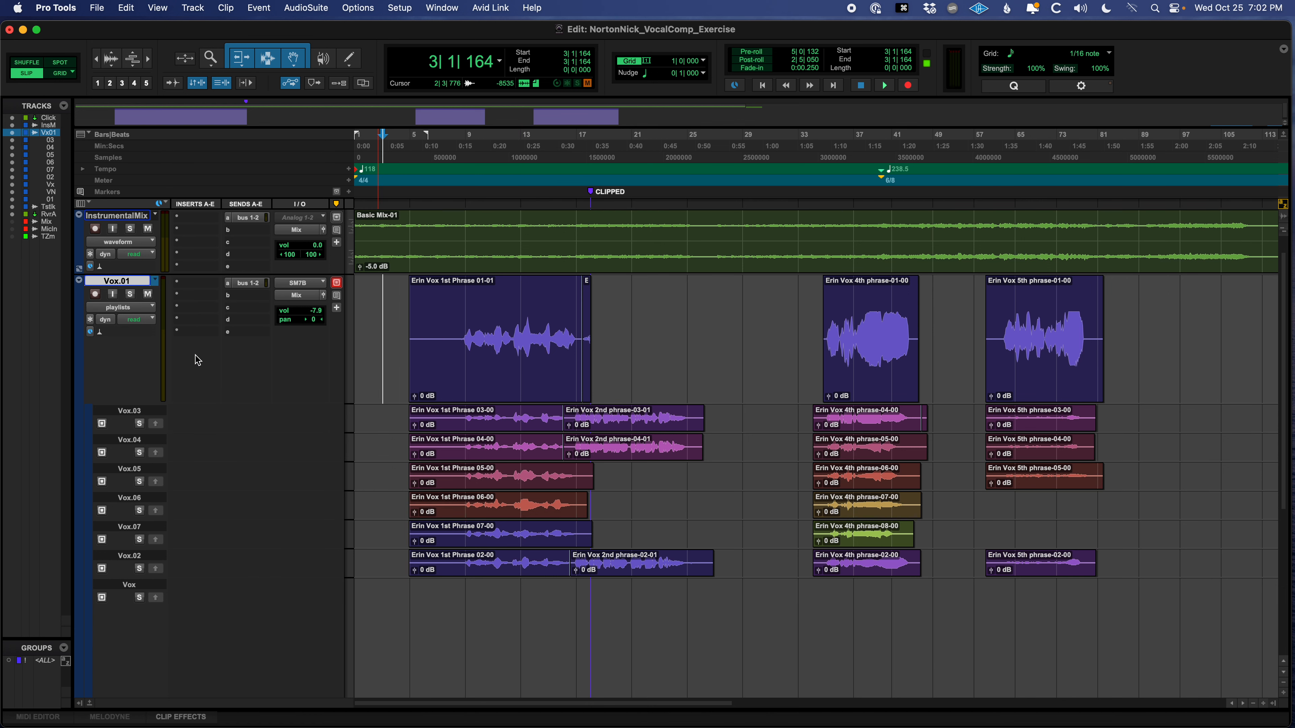
{"action": "scroll", "coordinate": [455, 594], "scroll_direction": "up", "scroll_amount": 1}
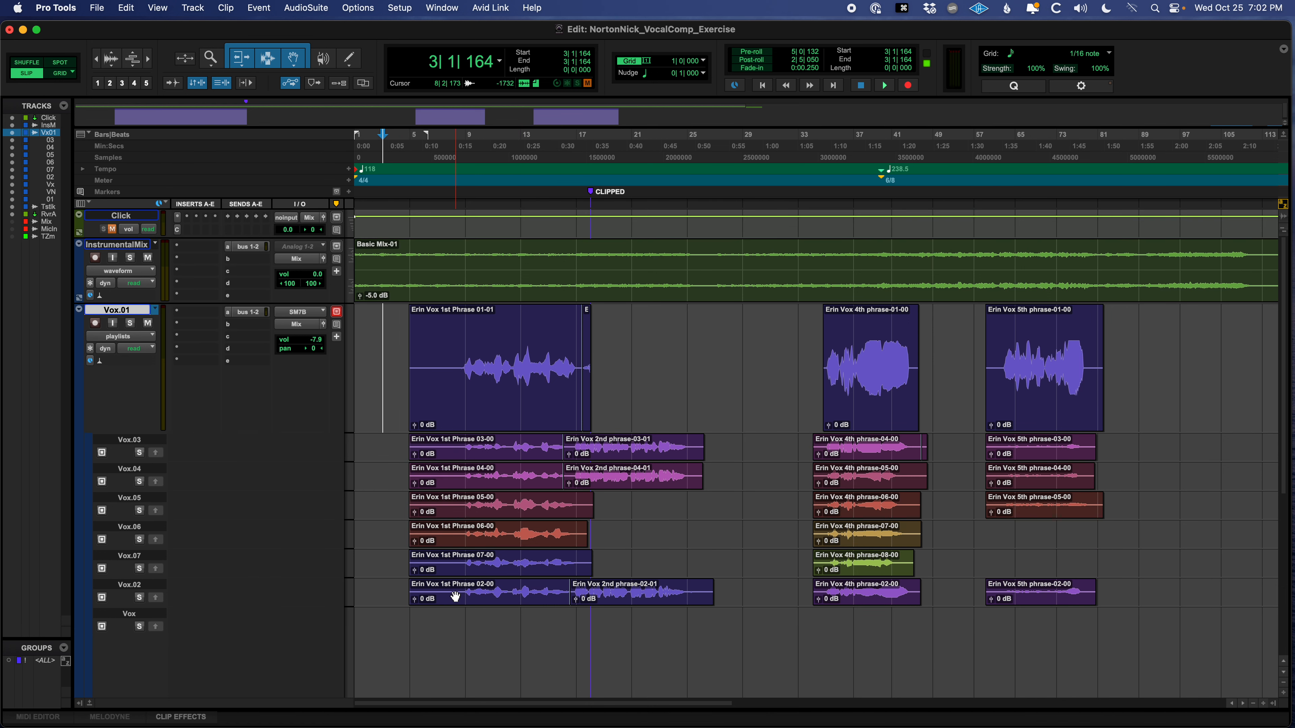
Step: Create a new playlist named Vox.DEMO COMP on the vocal track
{"action": "left_click", "coordinate": [156, 311]}
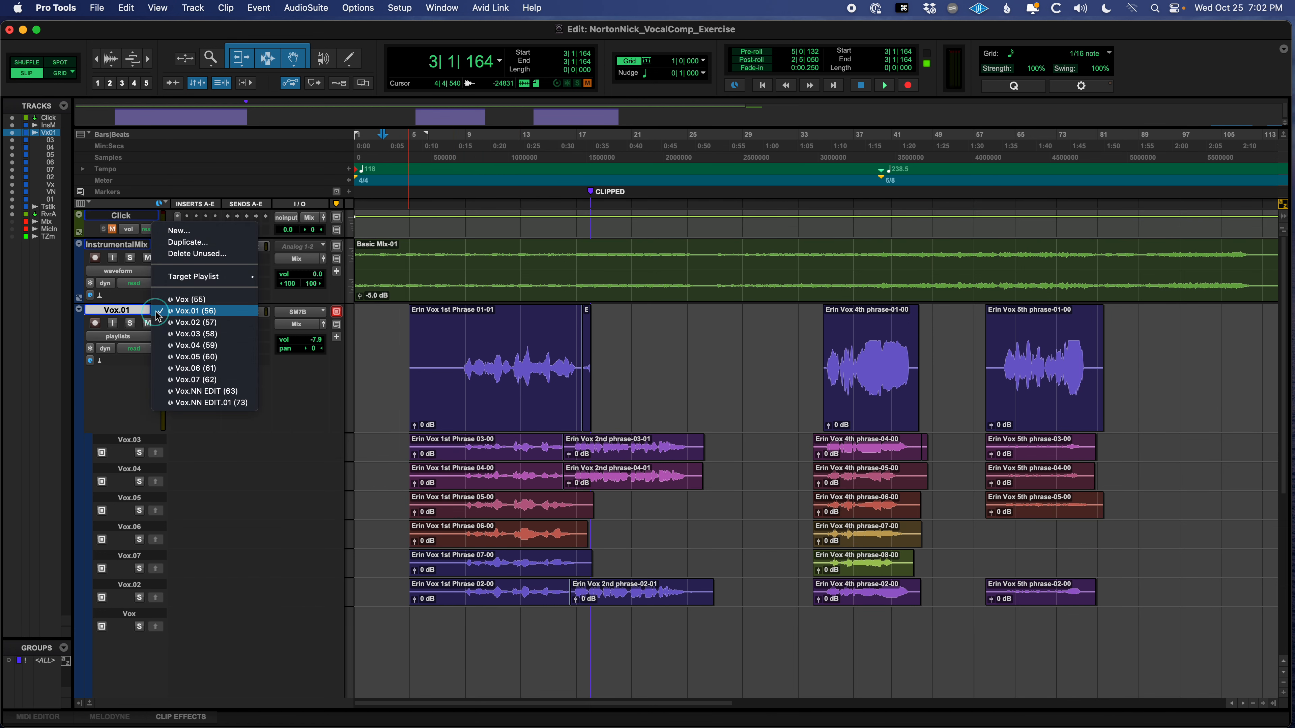
{"action": "left_click", "coordinate": [179, 230]}
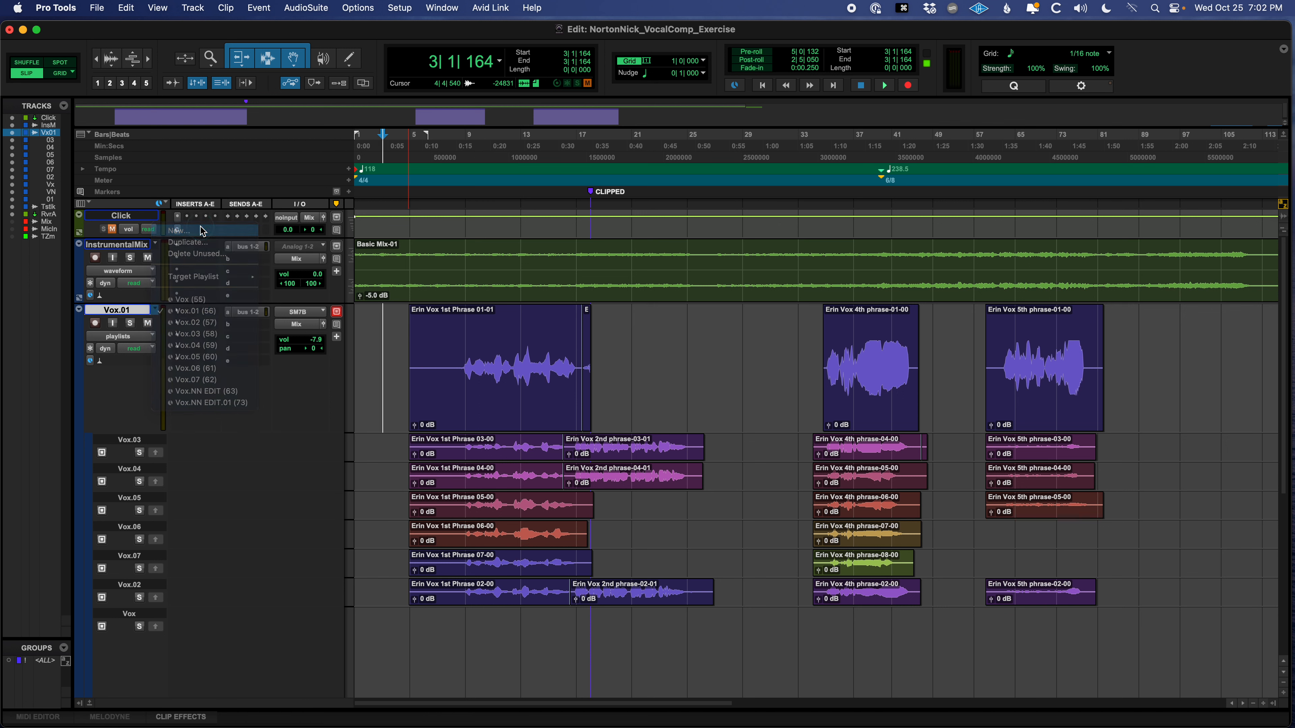
{"action": "left_click", "coordinate": [605, 271]}
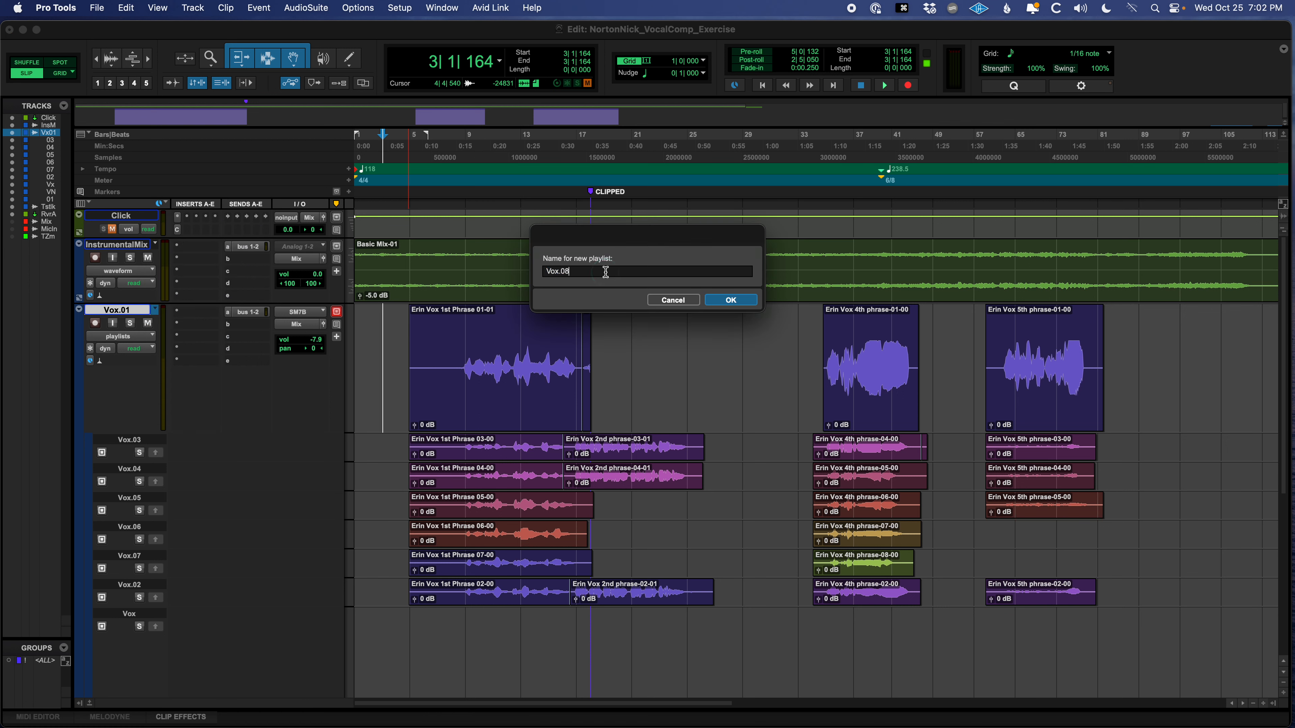
{"action": "key", "text": "BackSpace"}
{"action": "key", "text": "BackSpace"}
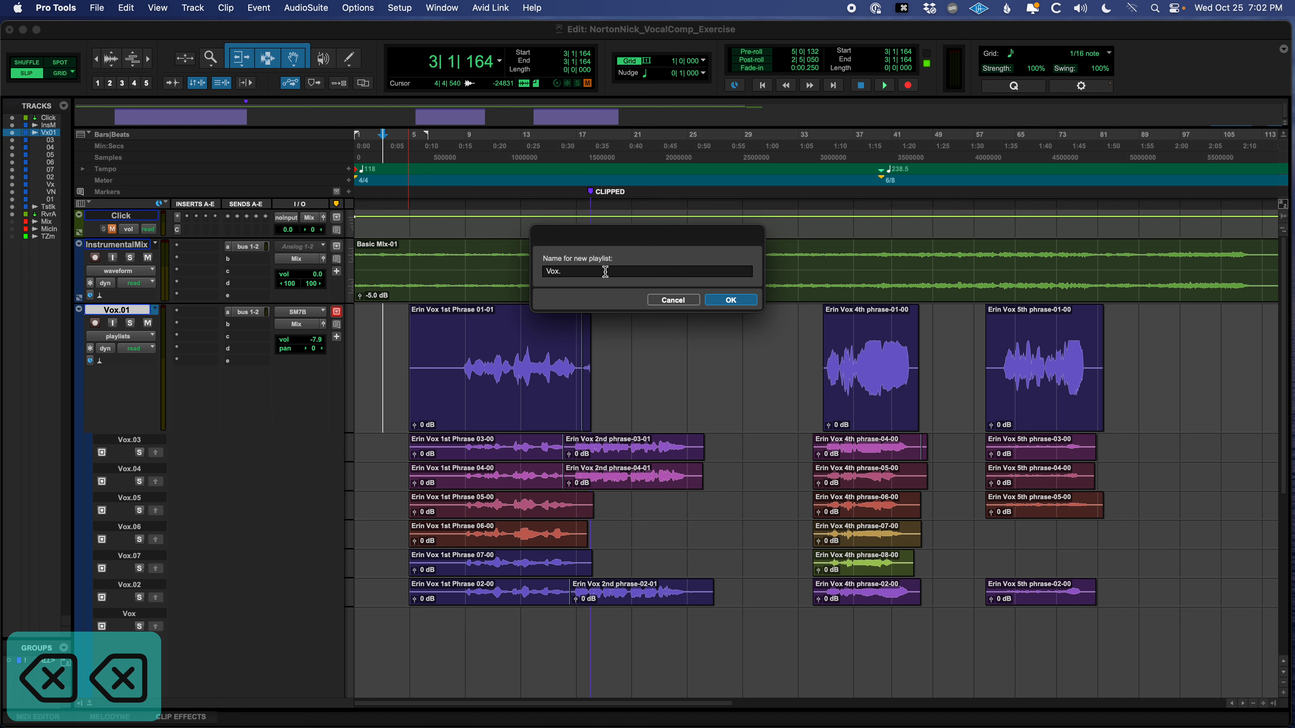
{"action": "type", "text": "DEMO_COMP"}
{"action": "key", "text": "Return"}
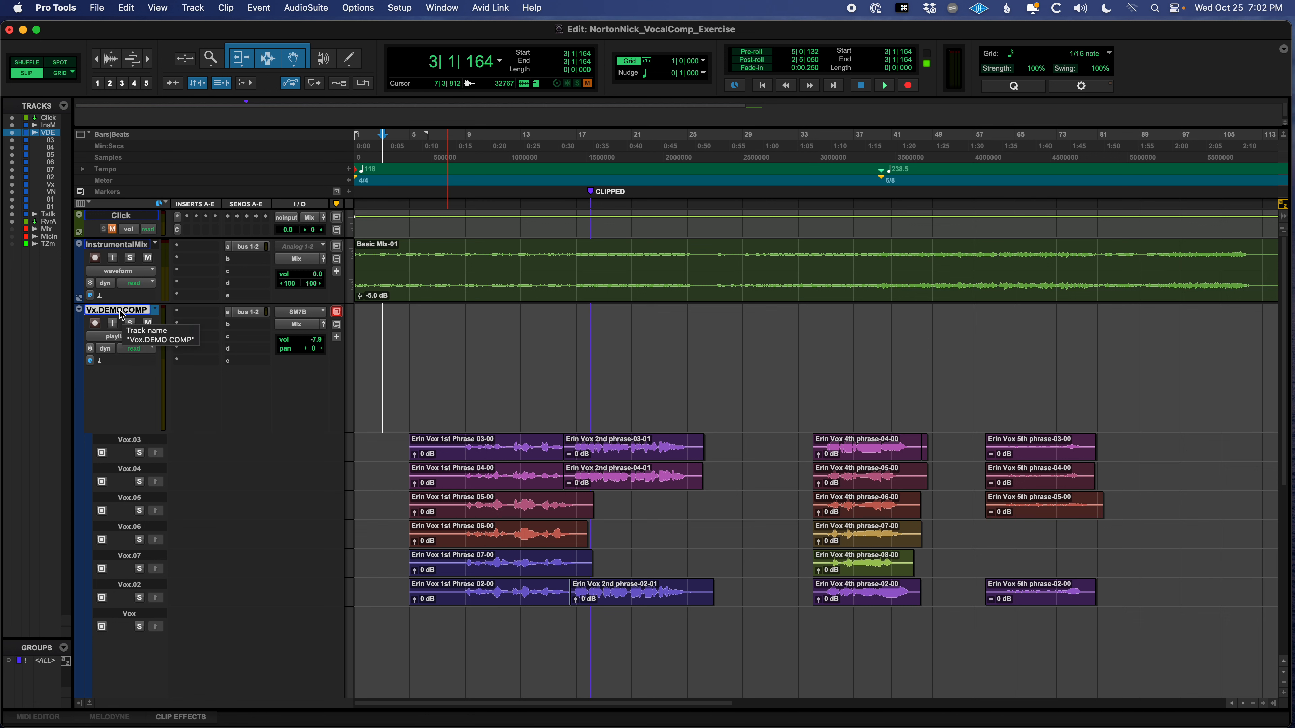
Step: Solo the Vox.03 playlist lane and play its first phrase from about bar 9
{"action": "scroll", "coordinate": [589, 401], "scroll_direction": "down", "scroll_amount": 3}
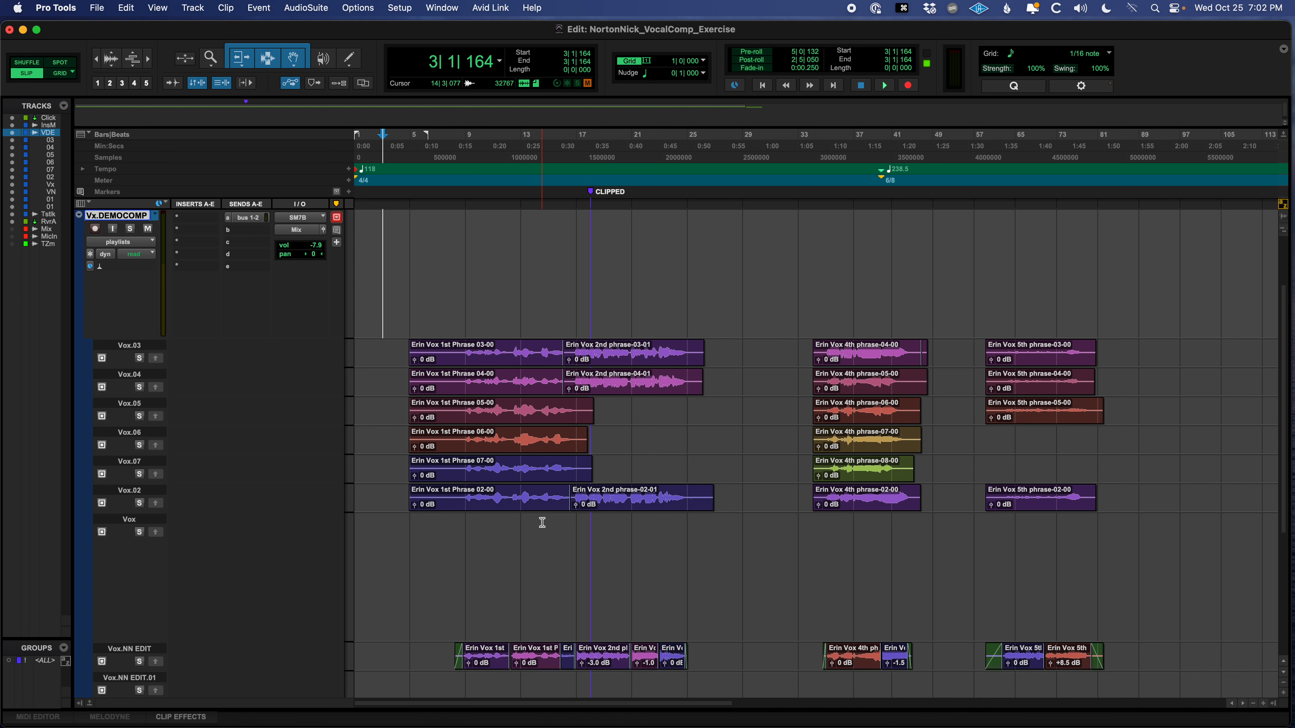
{"action": "scroll", "coordinate": [525, 563], "scroll_direction": "up", "scroll_amount": 3}
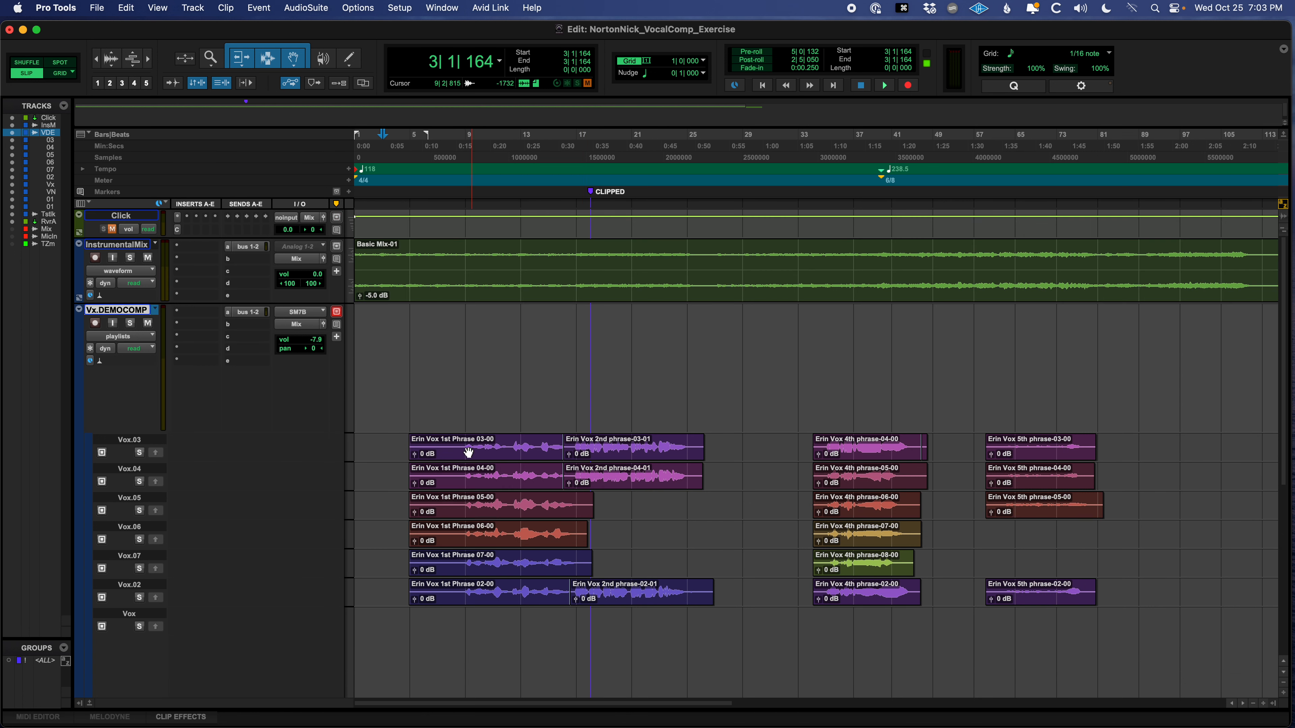
{"action": "left_click_drag", "start_coordinate": [447, 445], "coordinate": [528, 446]}
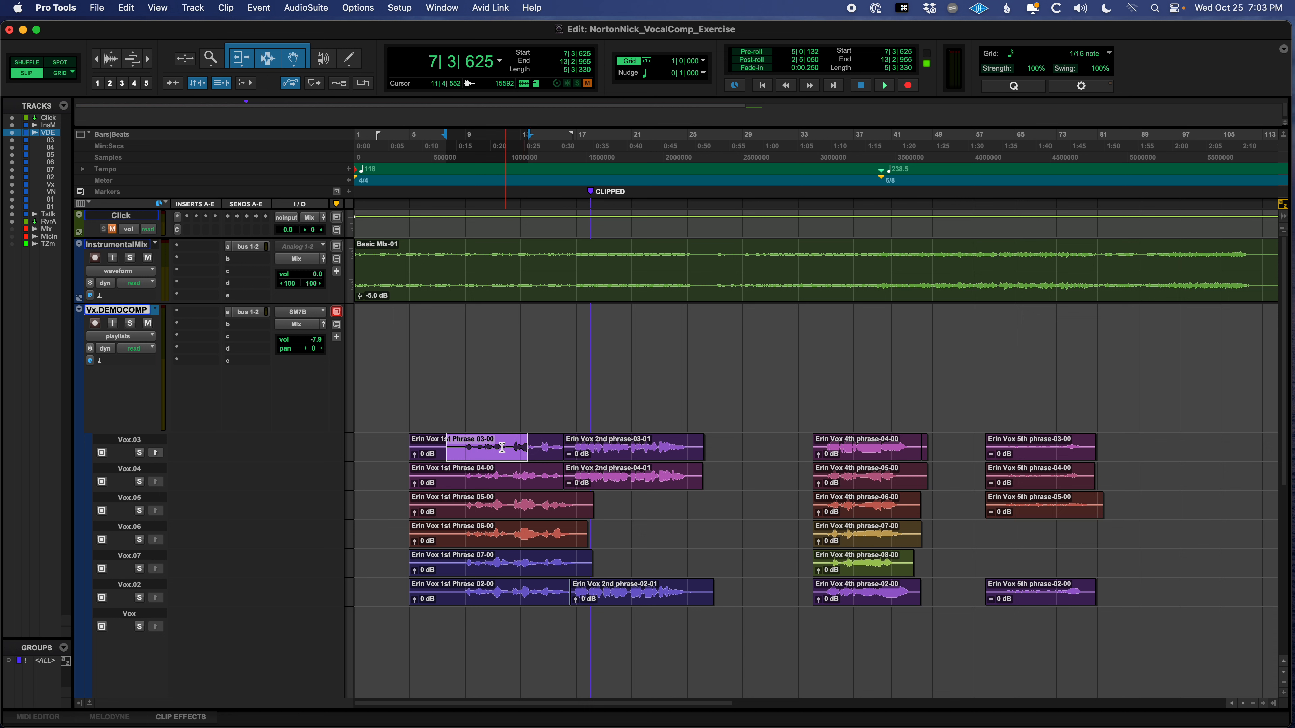
{"action": "left_click", "coordinate": [463, 446]}
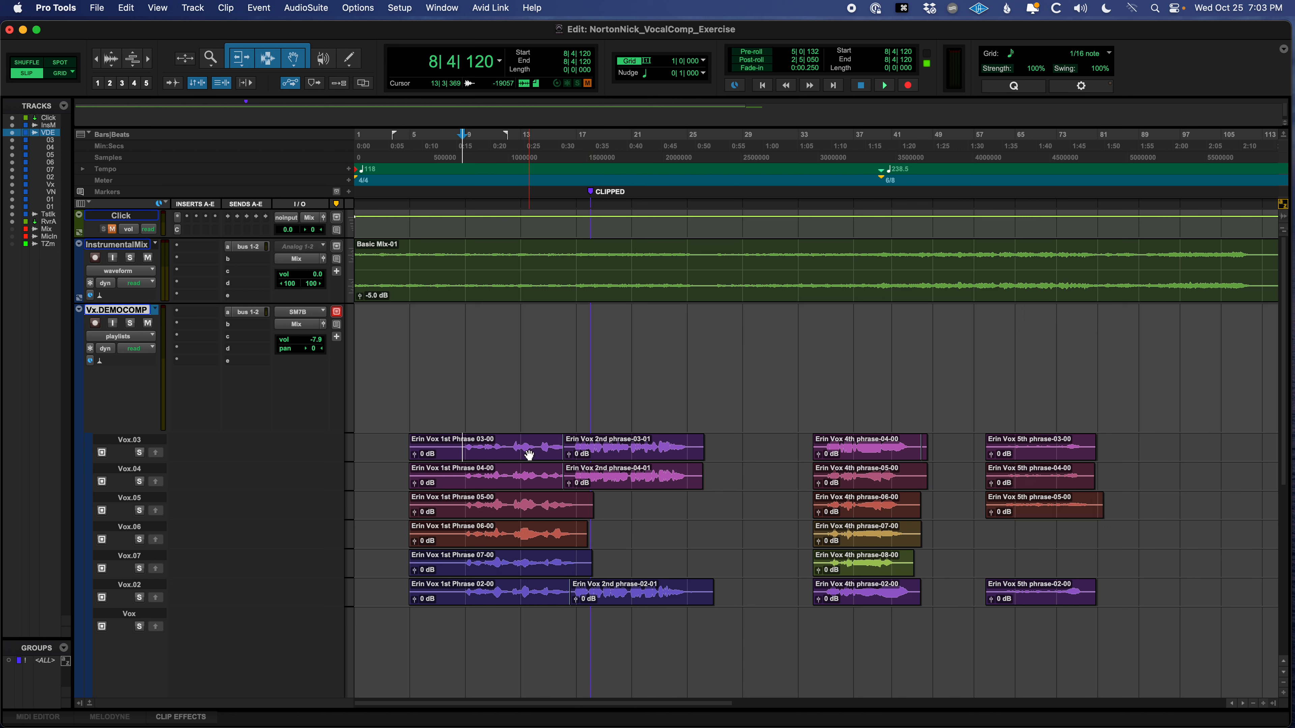
{"action": "left_click", "coordinate": [515, 445]}
{"action": "left_click", "coordinate": [471, 441]}
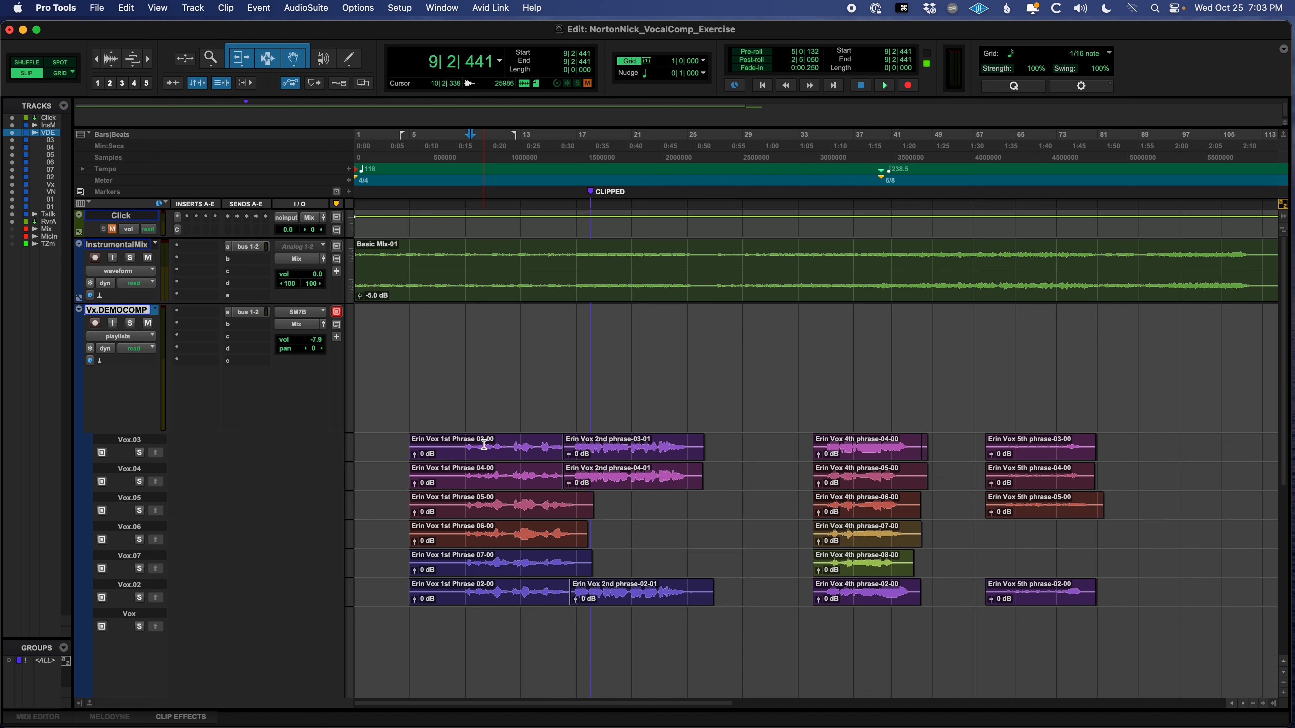
{"action": "key", "text": "shift+s"}
{"action": "key", "text": "space"}
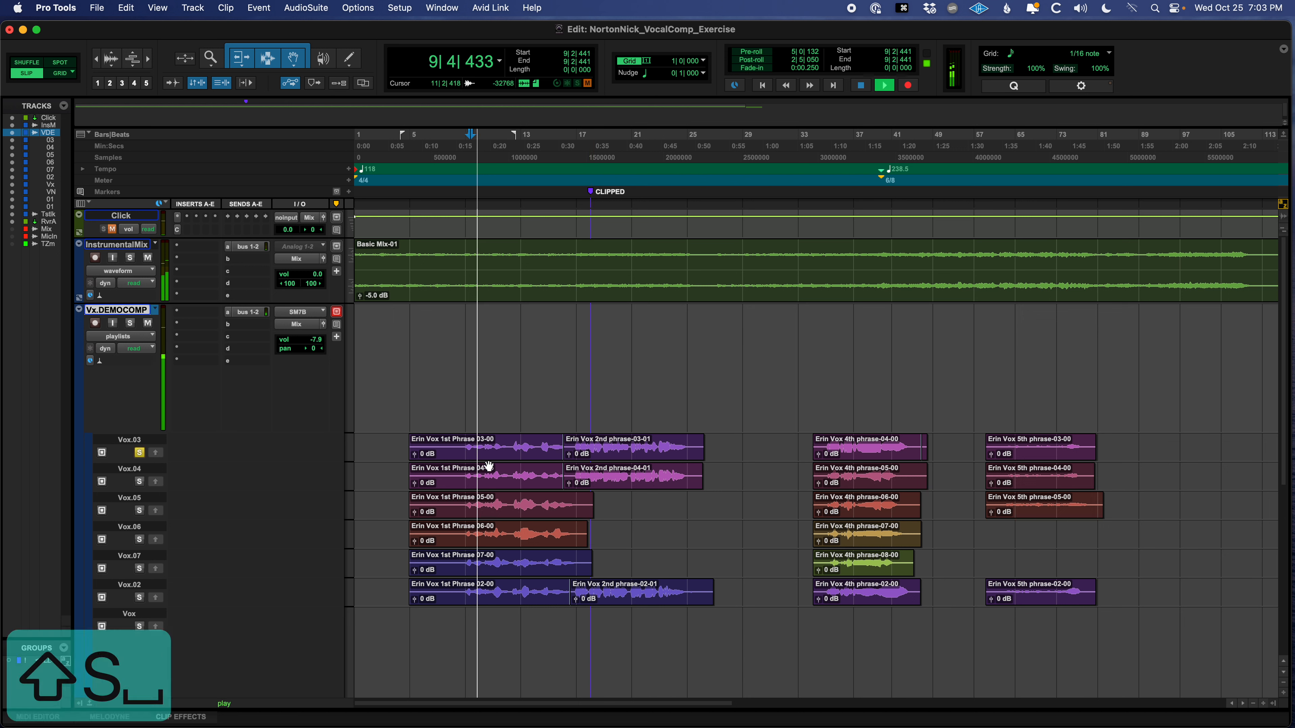
Step: Solo the Vox.04 lane and then the Vox.05 lane, and audition their first phrases from about bar 9
{"action": "left_click", "coordinate": [471, 471]}
{"action": "key", "text": "shift+s"}
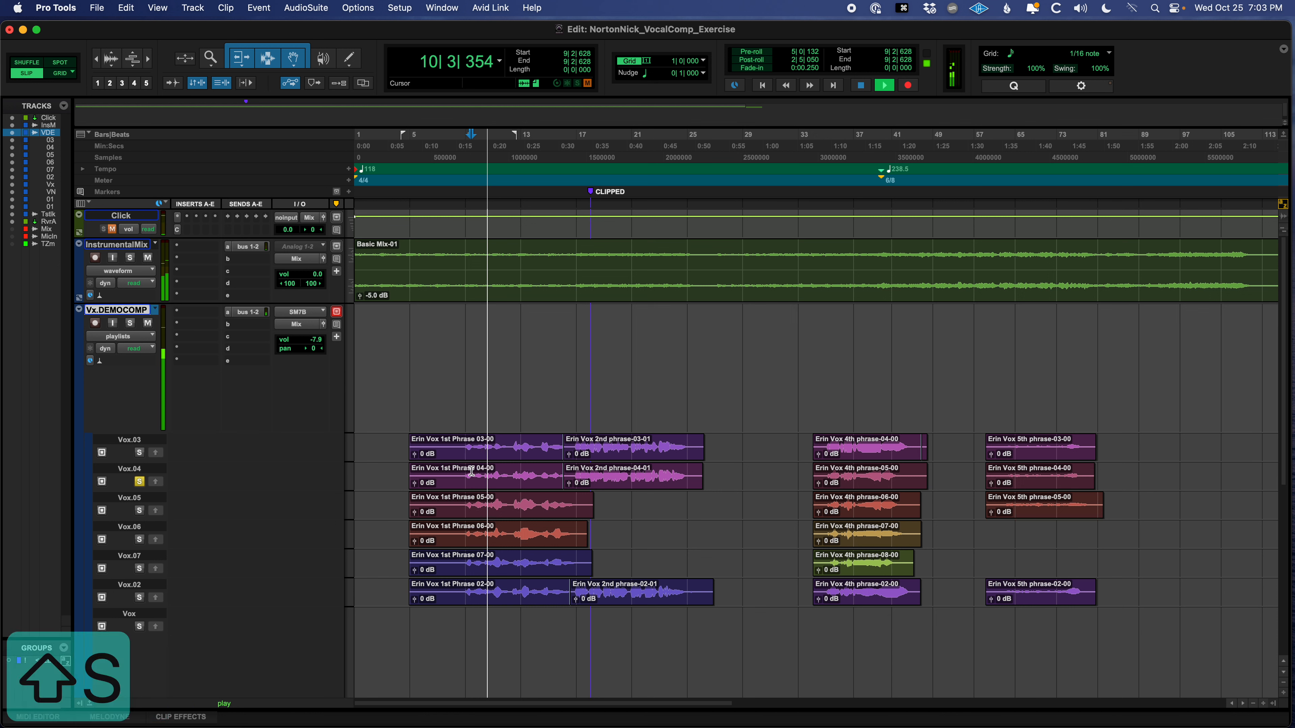
{"action": "left_click", "coordinate": [492, 505]}
{"action": "key", "text": "shift+s"}
{"action": "key", "text": "space"}
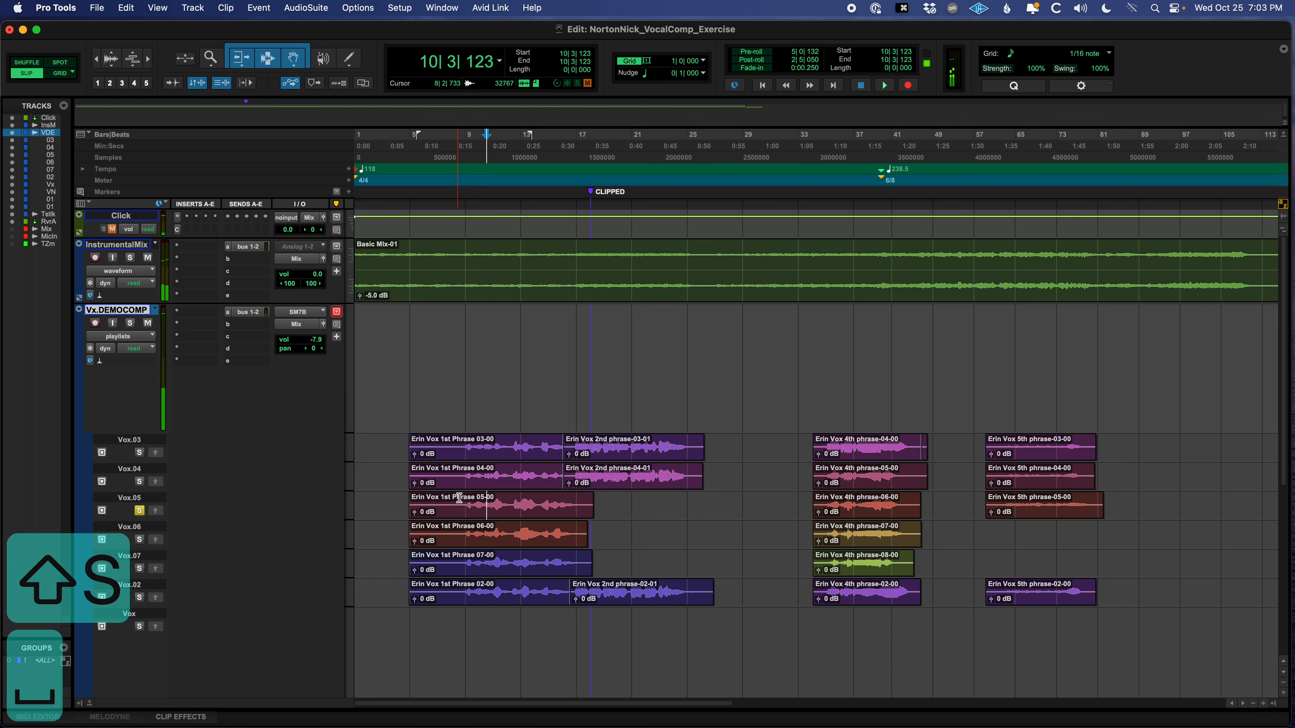
{"action": "left_click", "coordinate": [475, 504]}
{"action": "key", "text": "space"}
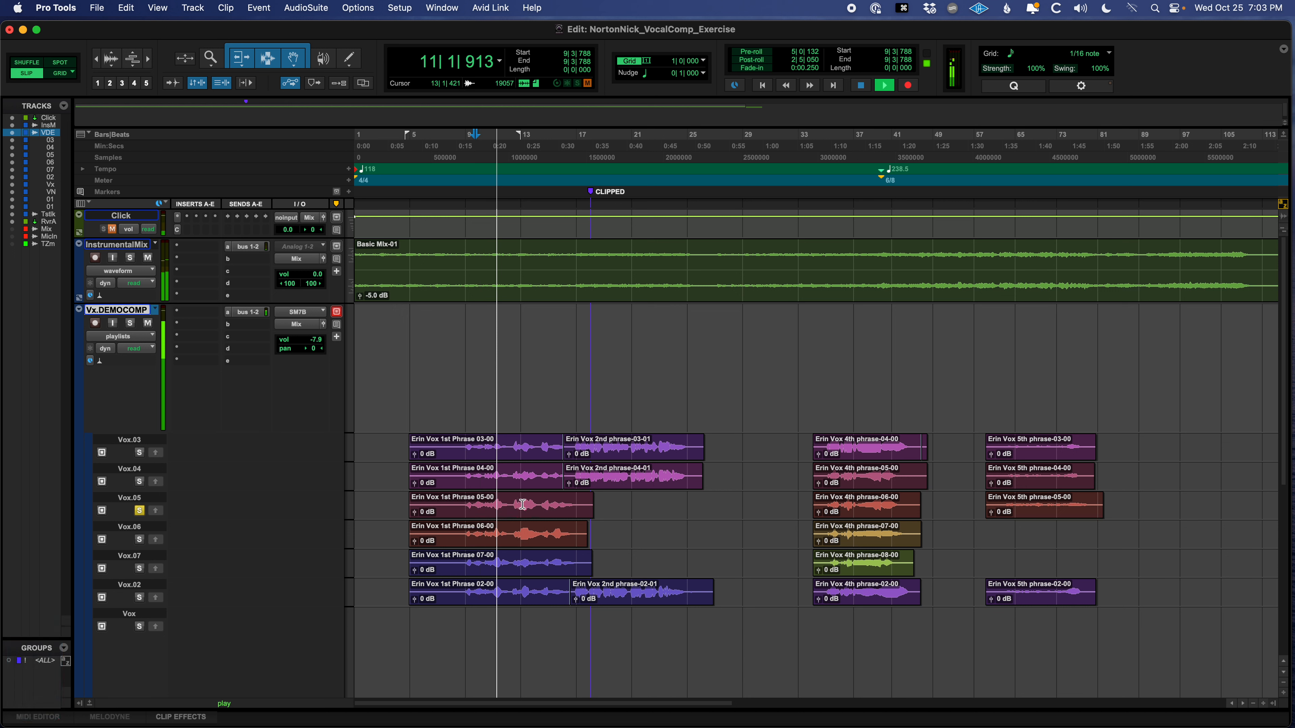
{"action": "key", "text": "space"}
Step: Solo the Vox.04 lane again and play its first phrase from about bar 10
{"action": "left_click", "coordinate": [489, 472]}
{"action": "key", "text": "shift+s"}
{"action": "key", "text": "space"}
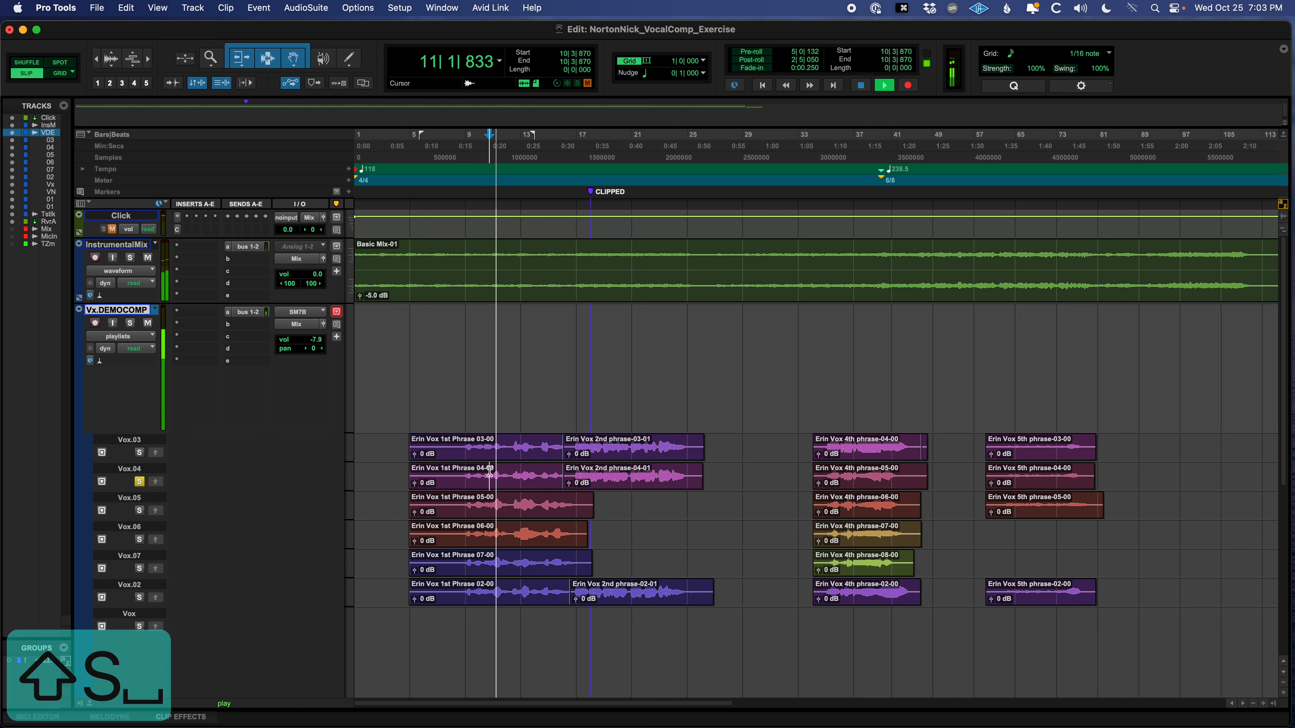
{"action": "key", "text": "space"}
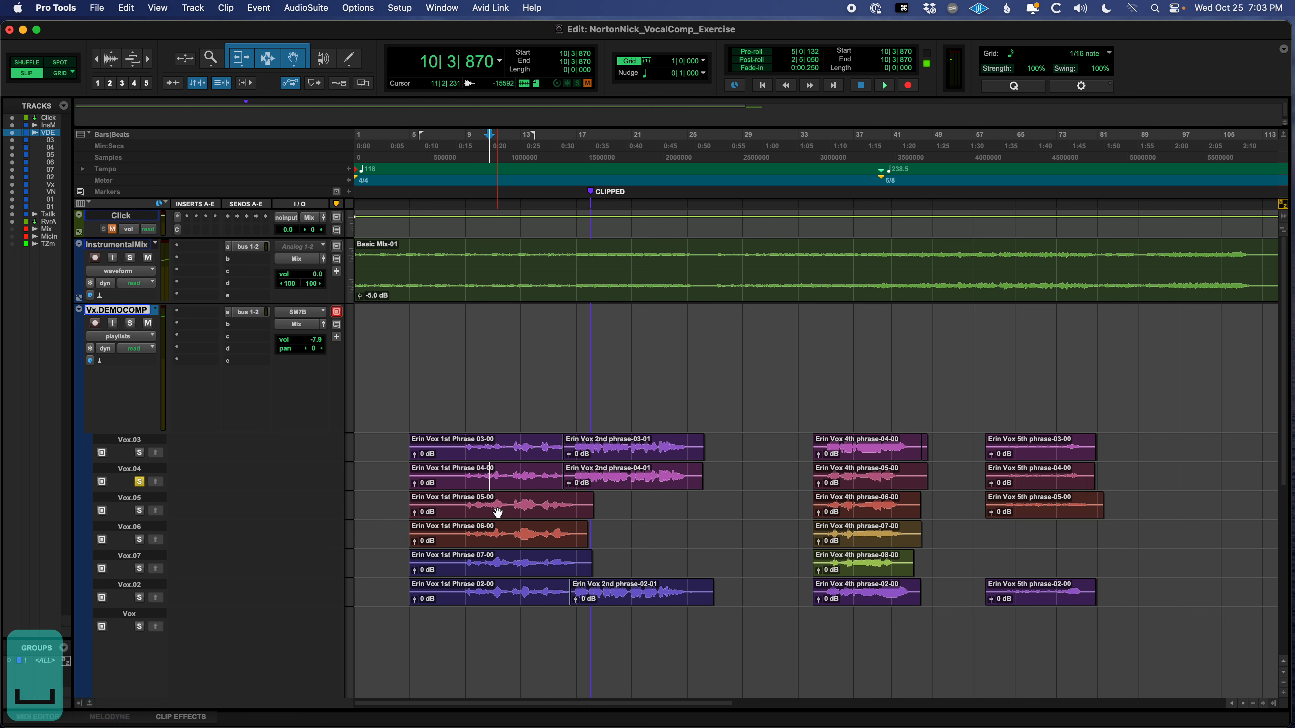
Step: Solo the Vox.05 lane and copy its first phrase from about bar 4 to bar 12 into the comp playlist
{"action": "left_click", "coordinate": [512, 502]}
{"action": "key", "text": "shift+s"}
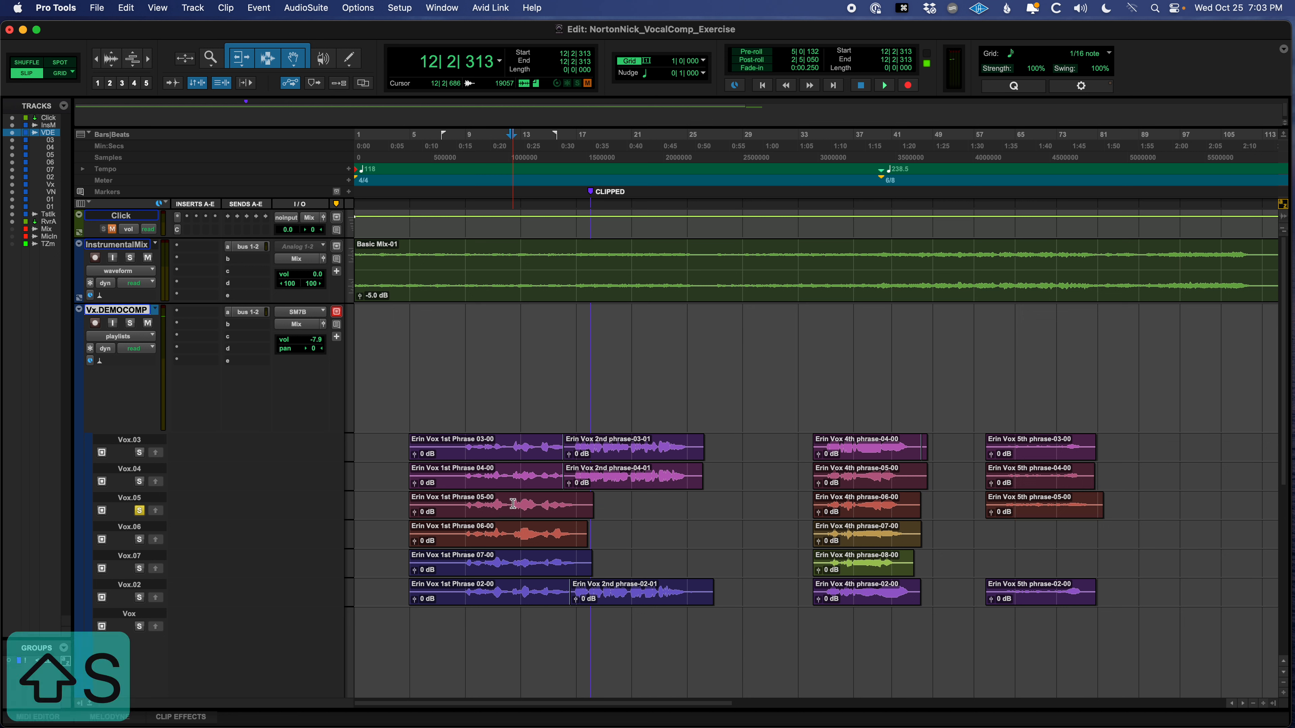
{"action": "left_click_drag", "start_coordinate": [511, 504], "coordinate": [397, 507]}
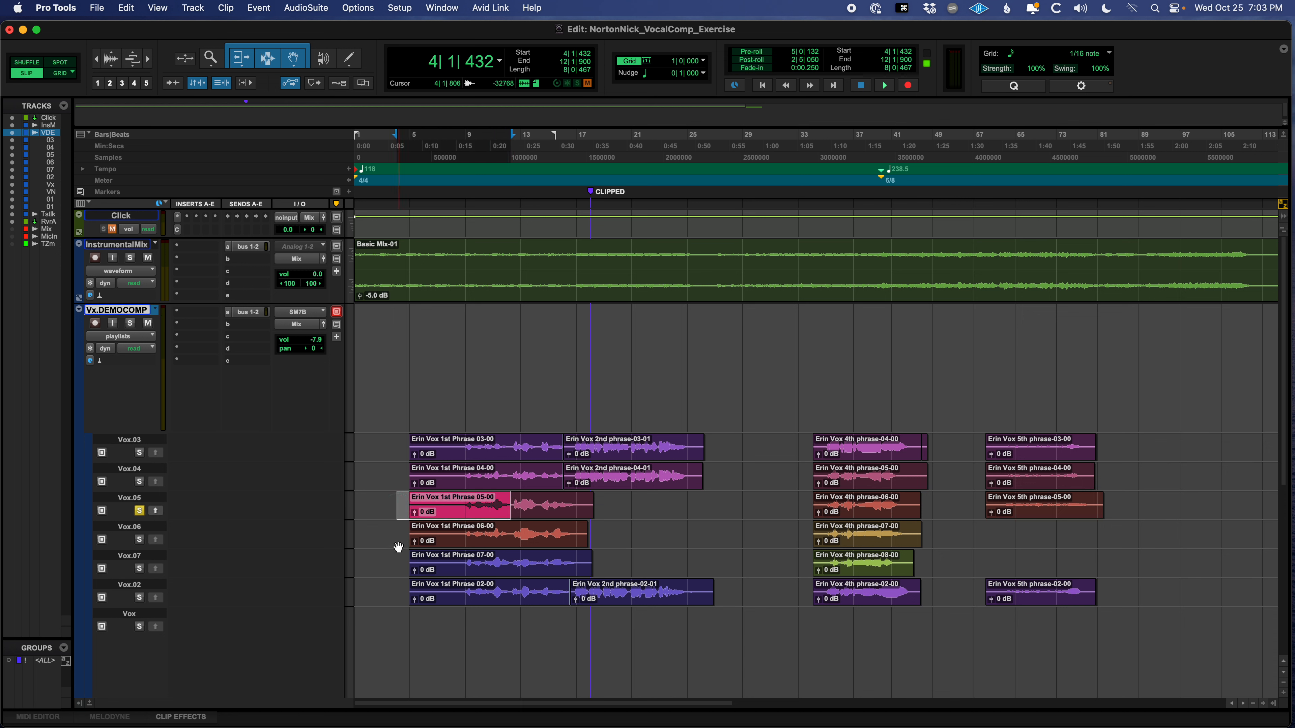
{"action": "left_click", "coordinate": [156, 511]}
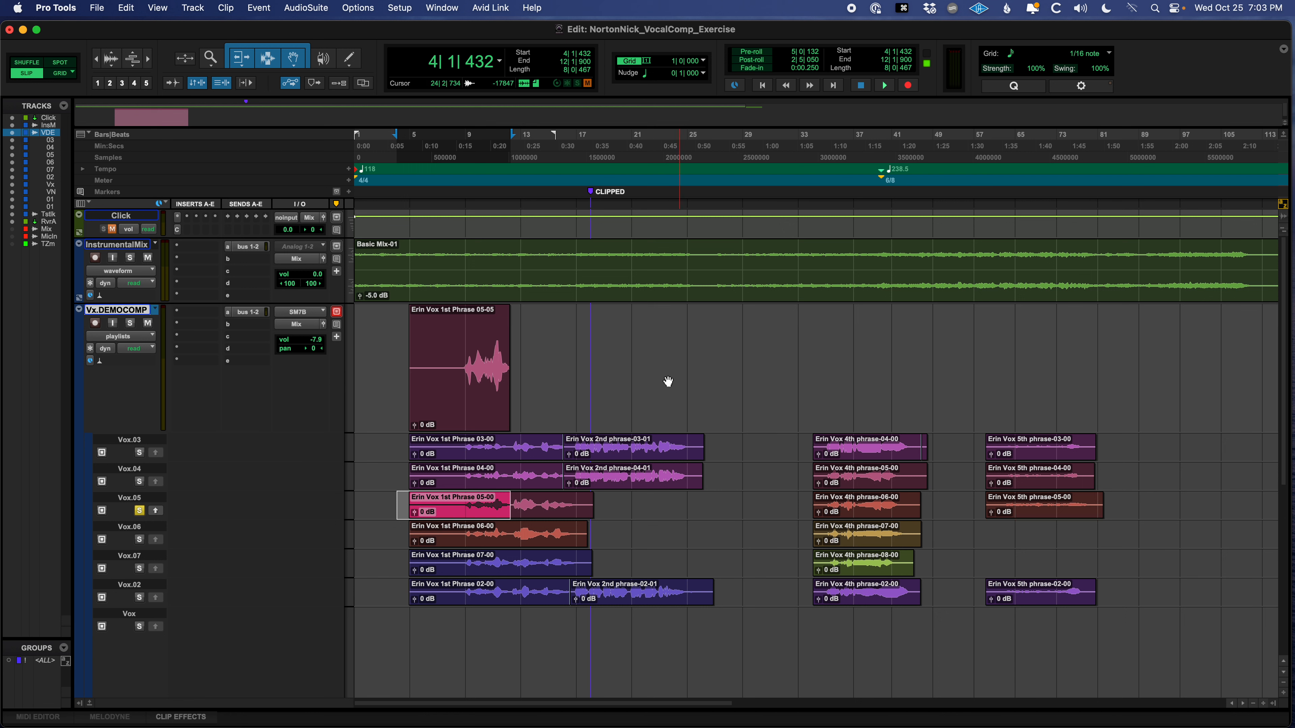
Step: Copy the 2nd phrase clip from Vox.04 and the 4th phrase clip from Vox.07 into the comp playlist
{"action": "left_click", "coordinate": [633, 484]}
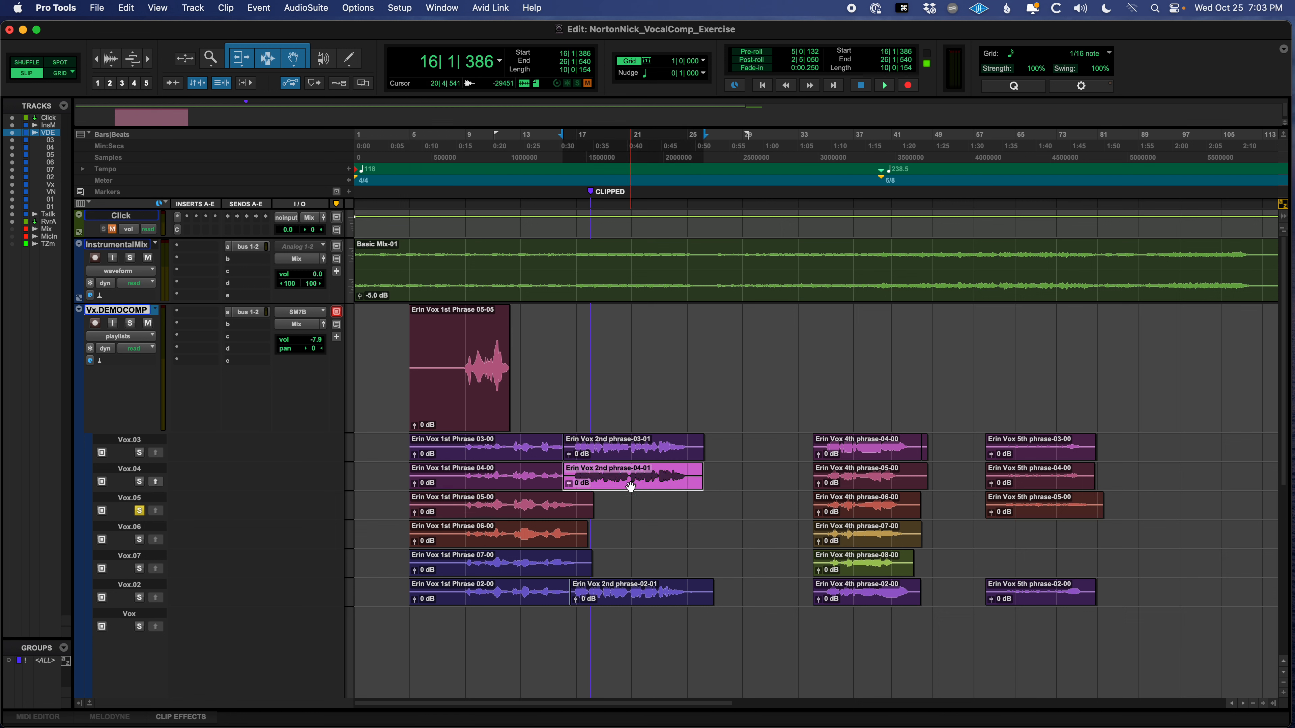
{"action": "key", "text": "ctrl+alt+v"}
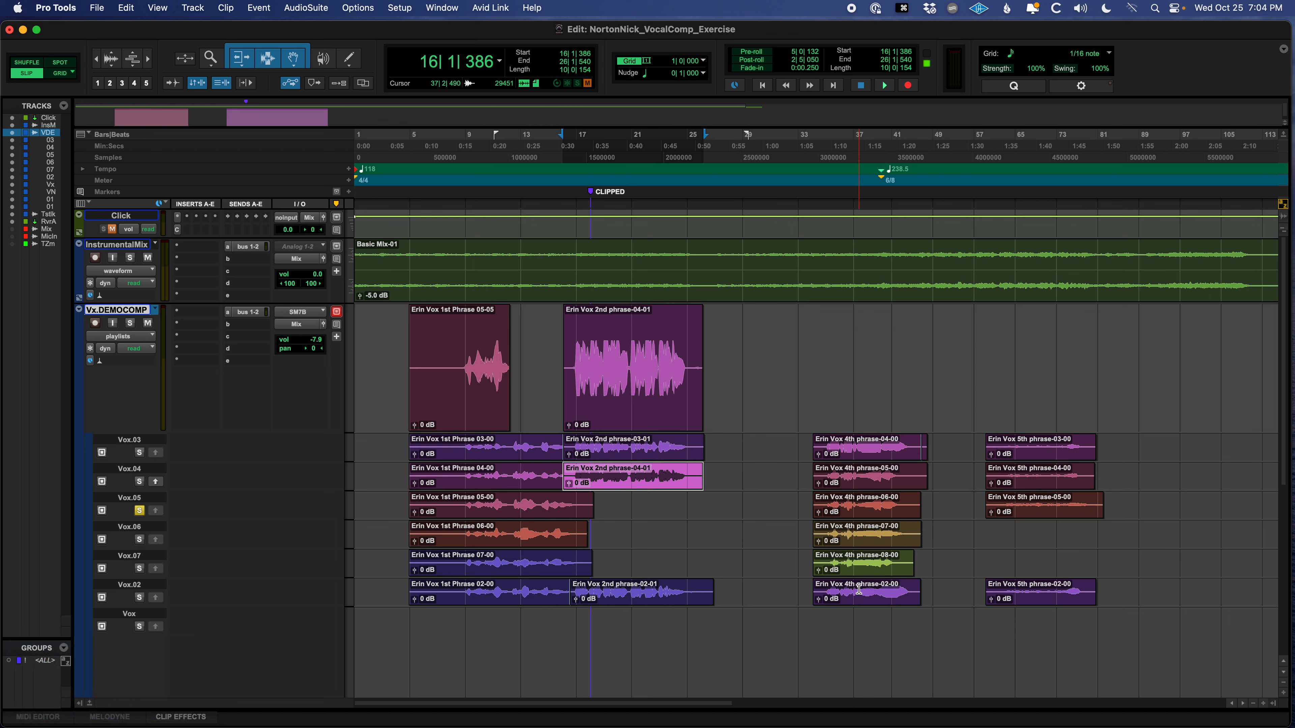
{"action": "left_click", "coordinate": [860, 575]}
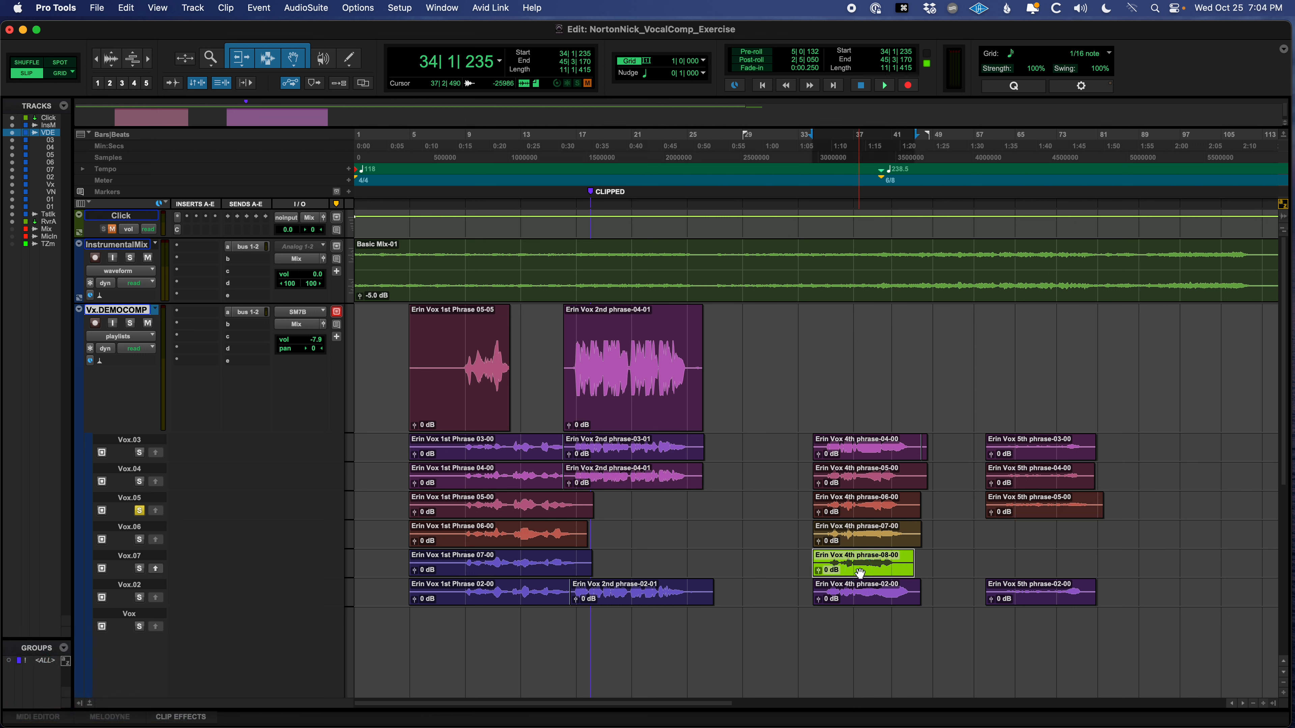
{"action": "key", "text": "ctrl+alt+v"}
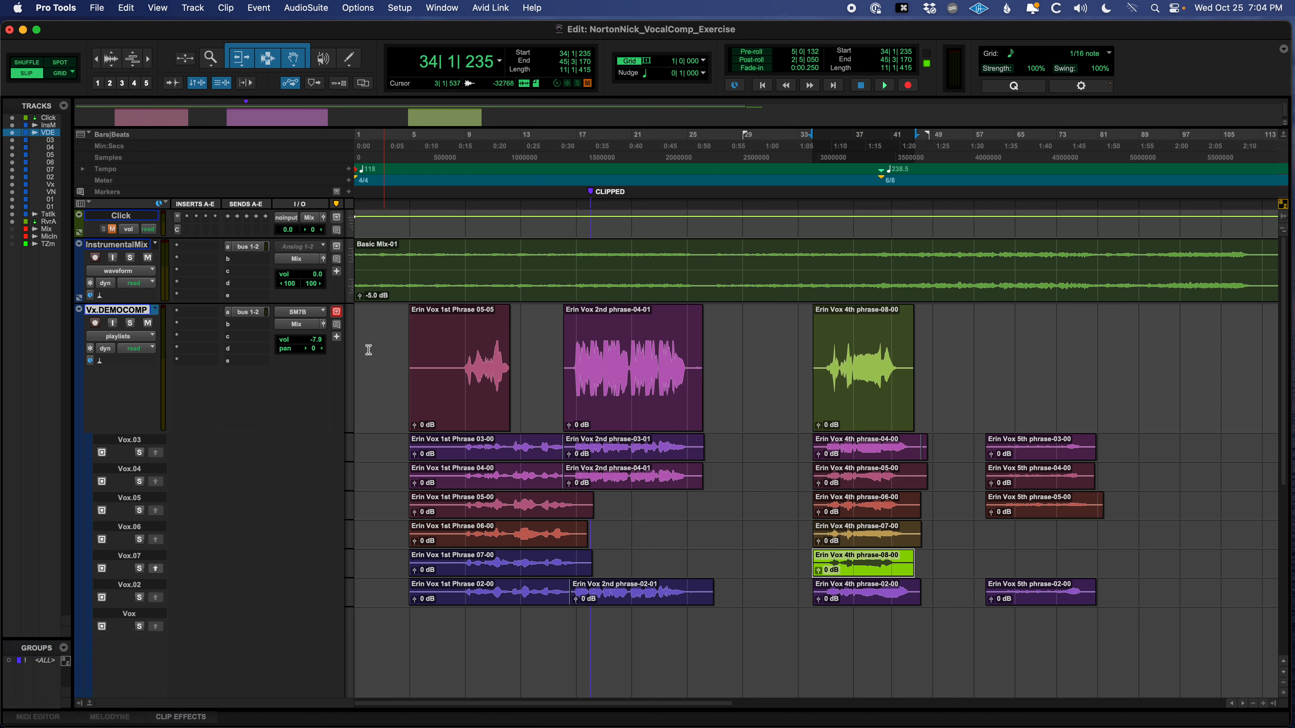
Step: Set the vocal comp track's view to waveform and place the cursor at about bar 9 in the first clip
{"action": "left_click", "coordinate": [385, 323]}
{"action": "key", "text": "Tab"}
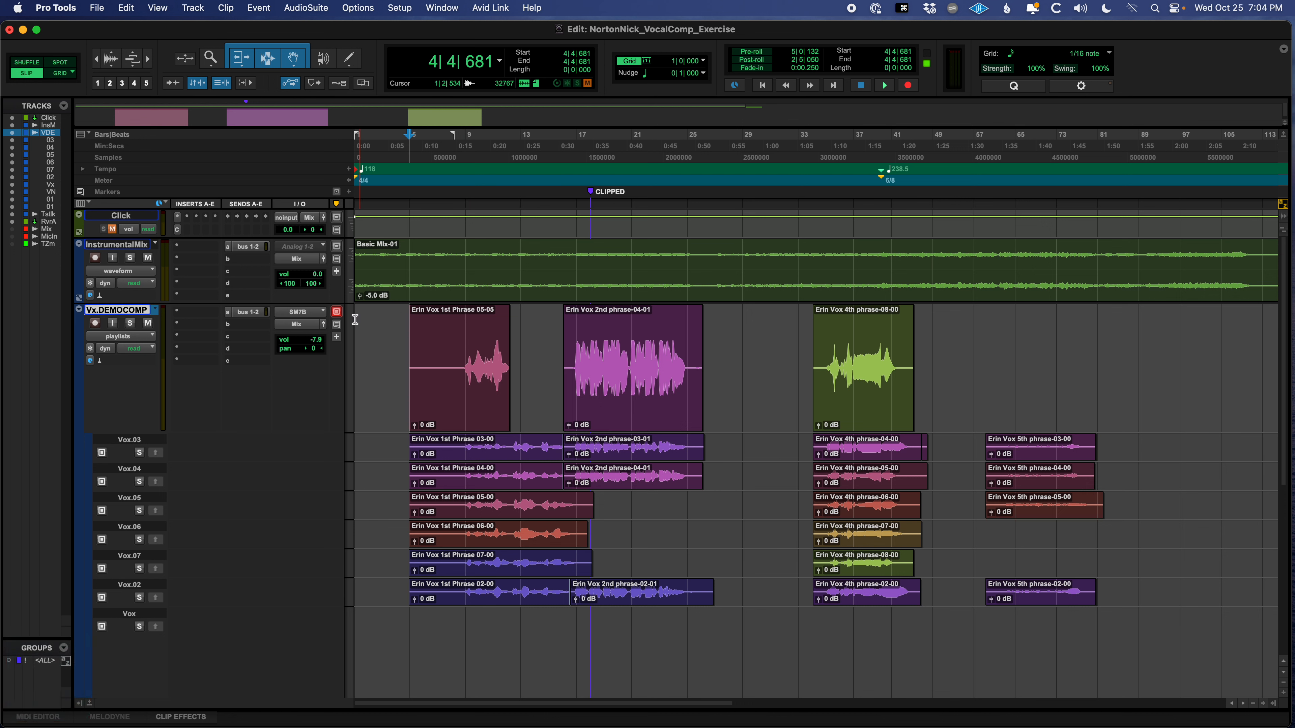
{"action": "left_click", "coordinate": [128, 338]}
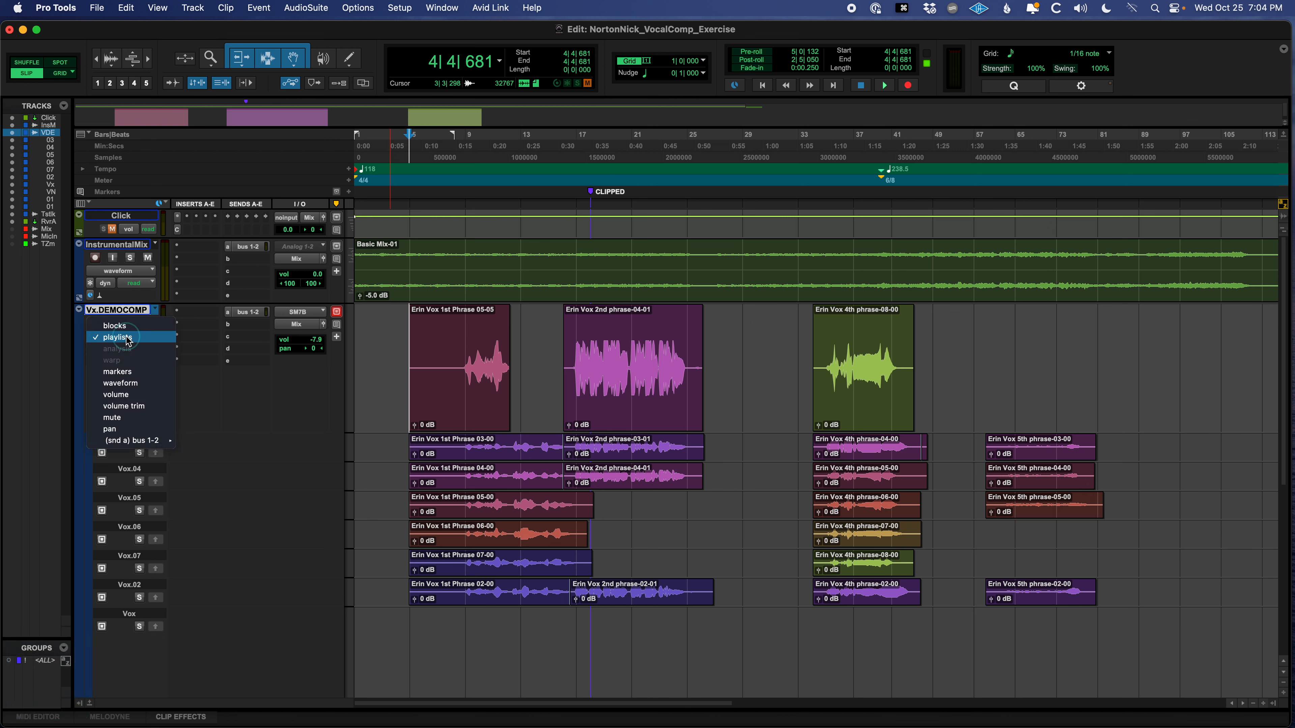
{"action": "left_click", "coordinate": [131, 386]}
{"action": "left_click", "coordinate": [474, 367]}
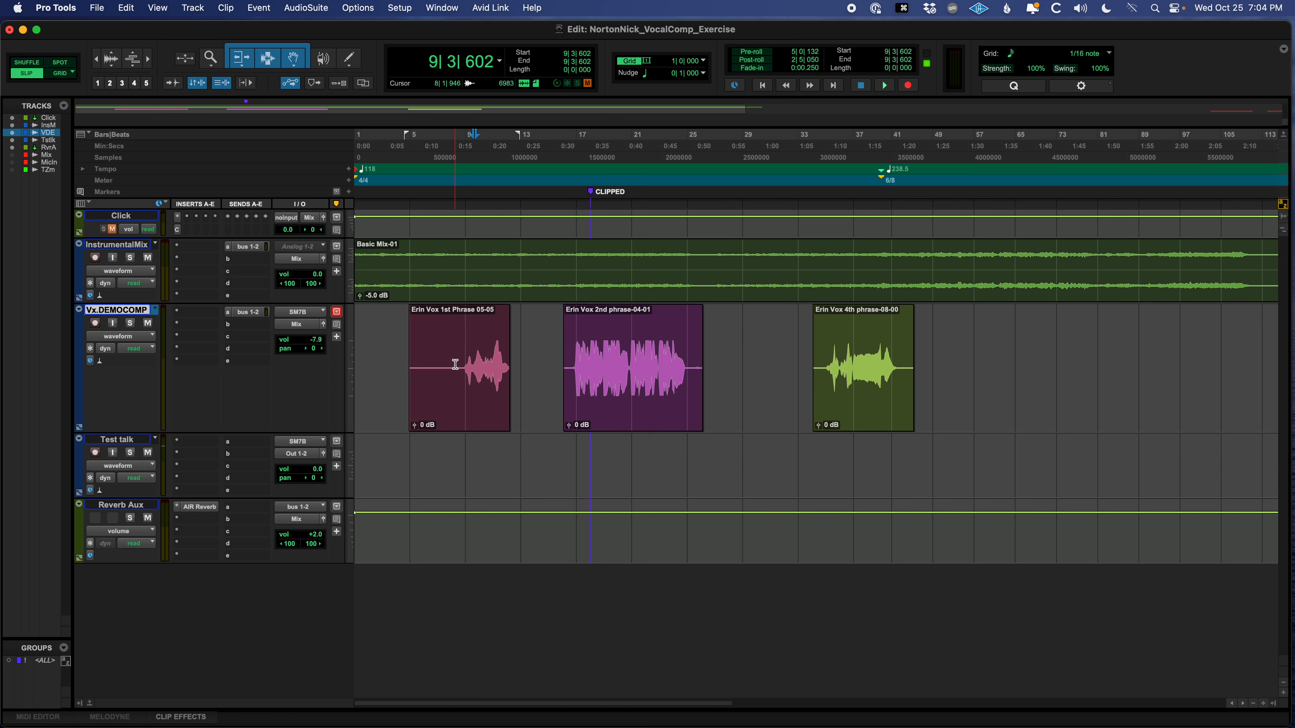
Step: Switch the vocal track to the Vox.NN EDIT playlist and save the session
{"action": "left_click", "coordinate": [156, 310]}
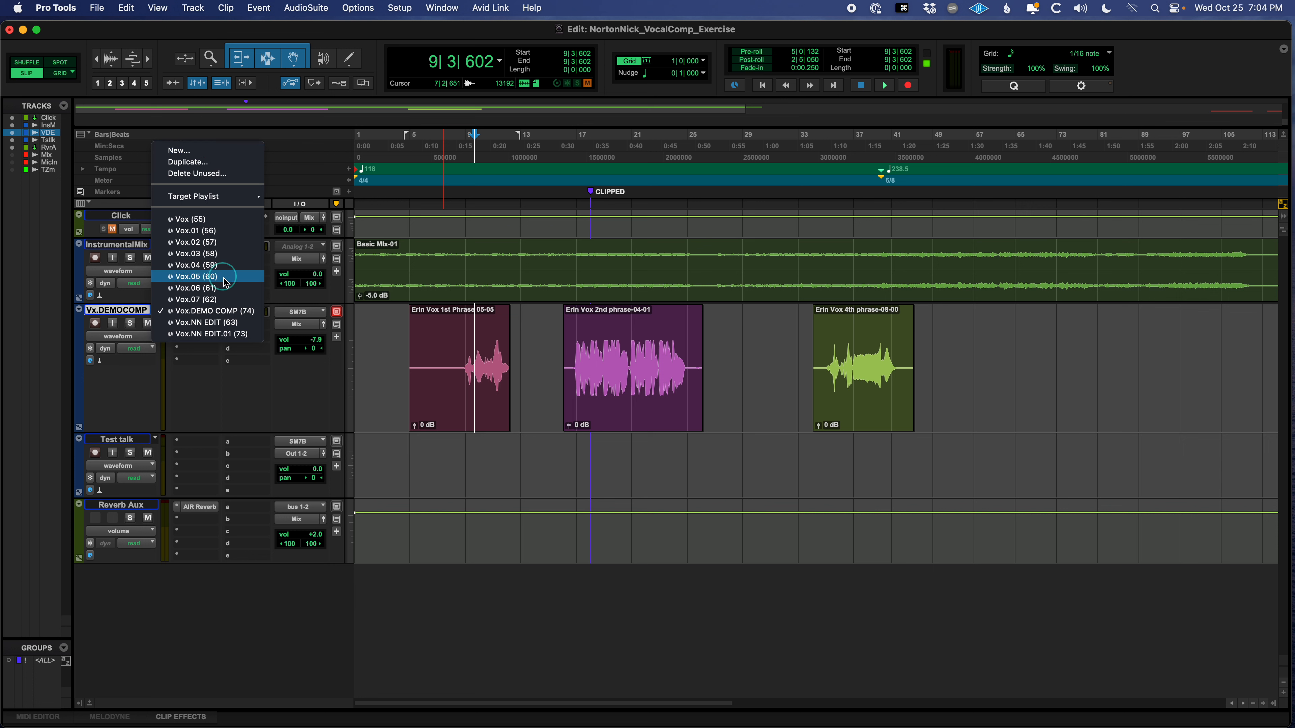
{"action": "left_click", "coordinate": [204, 322]}
{"action": "left_click", "coordinate": [534, 352]}
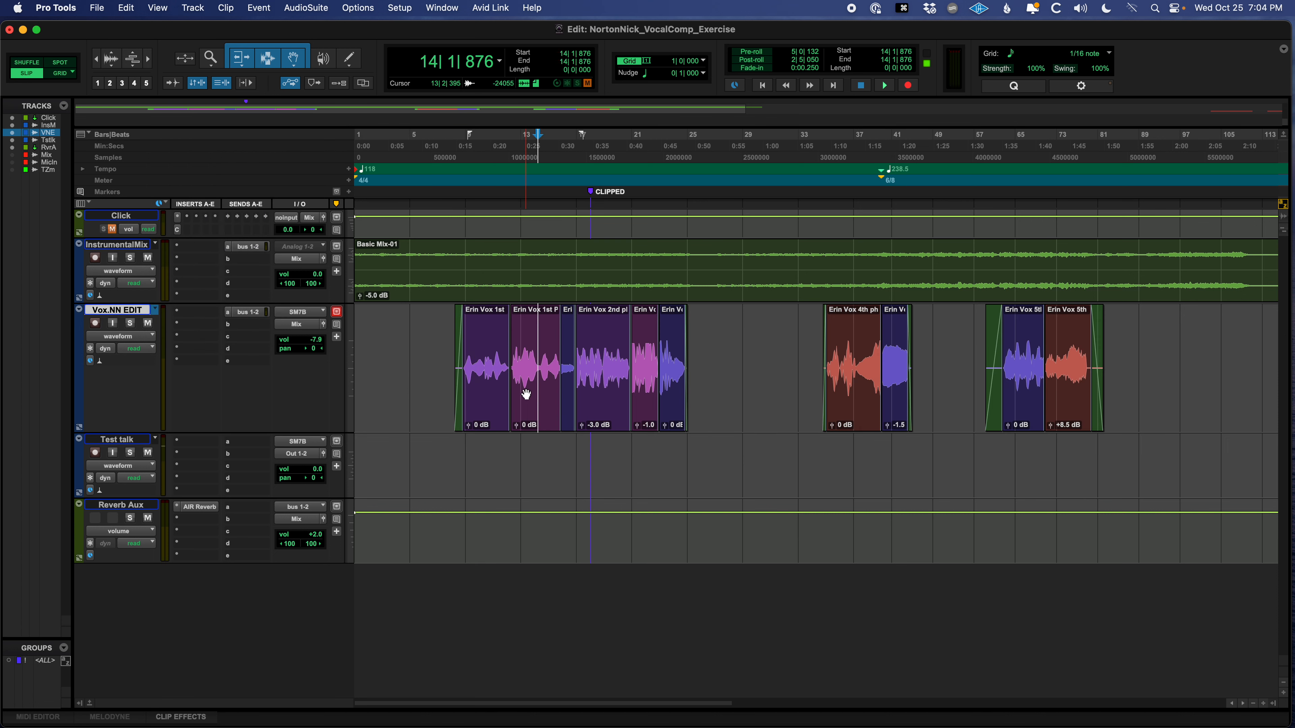
{"action": "key", "text": "cmd+s"}
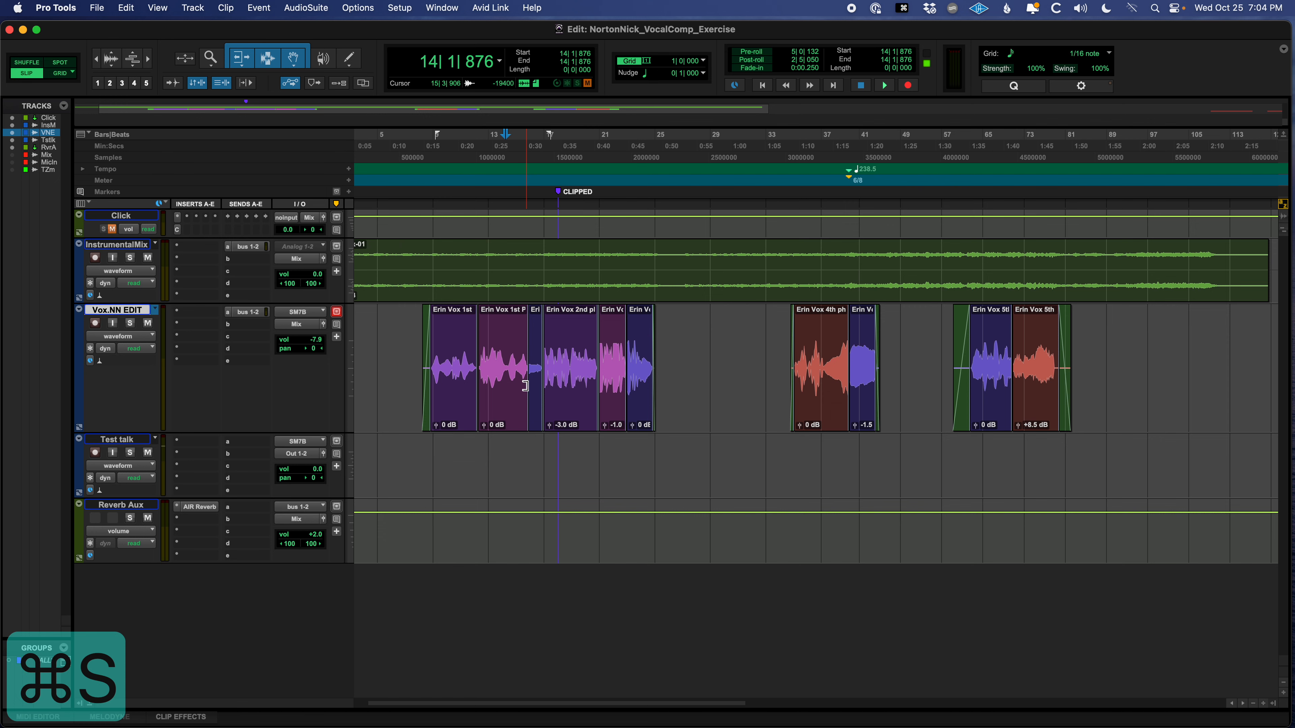
Step: Reset the clip gain of the 2nd phrase-03-03 and 2nd phrase-04-03 clips to 0 dB
{"action": "key", "text": "r"}
{"action": "key", "text": "t"}
{"action": "key", "text": "t"}
{"action": "key", "text": "t"}
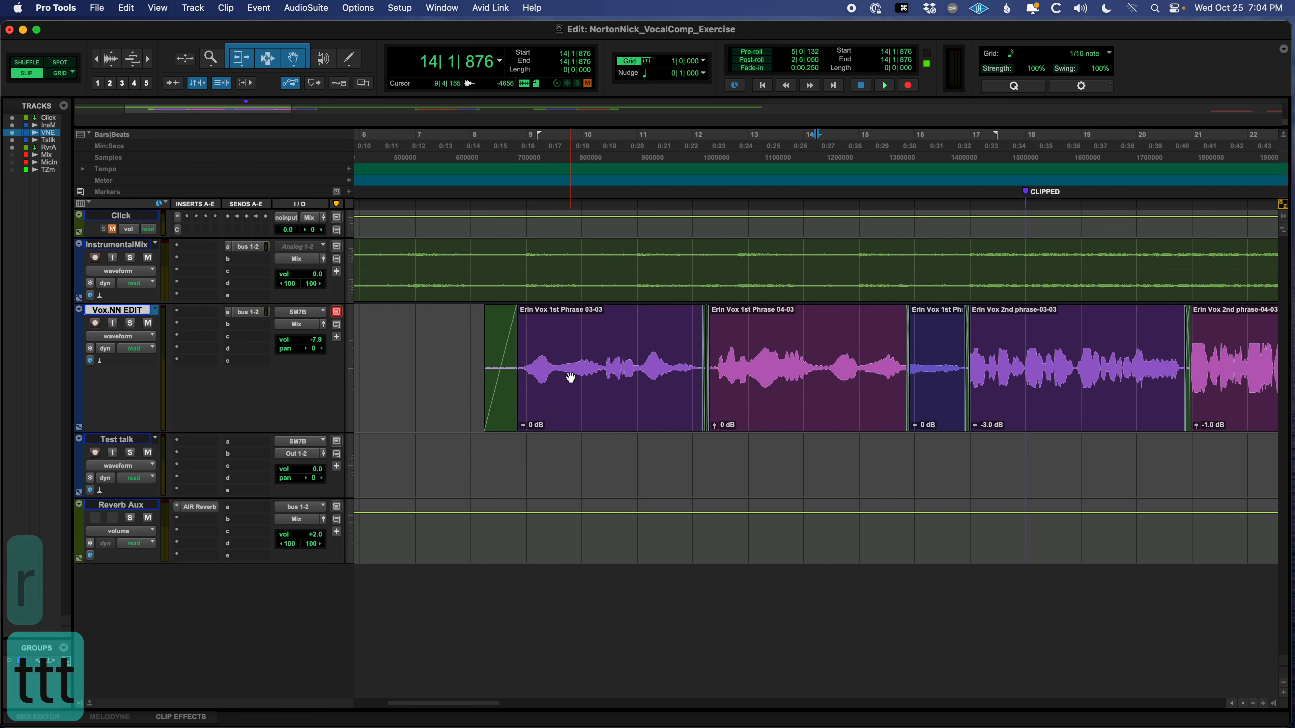
{"action": "scroll", "coordinate": [570, 378], "scroll_direction": "right", "scroll_amount": 5}
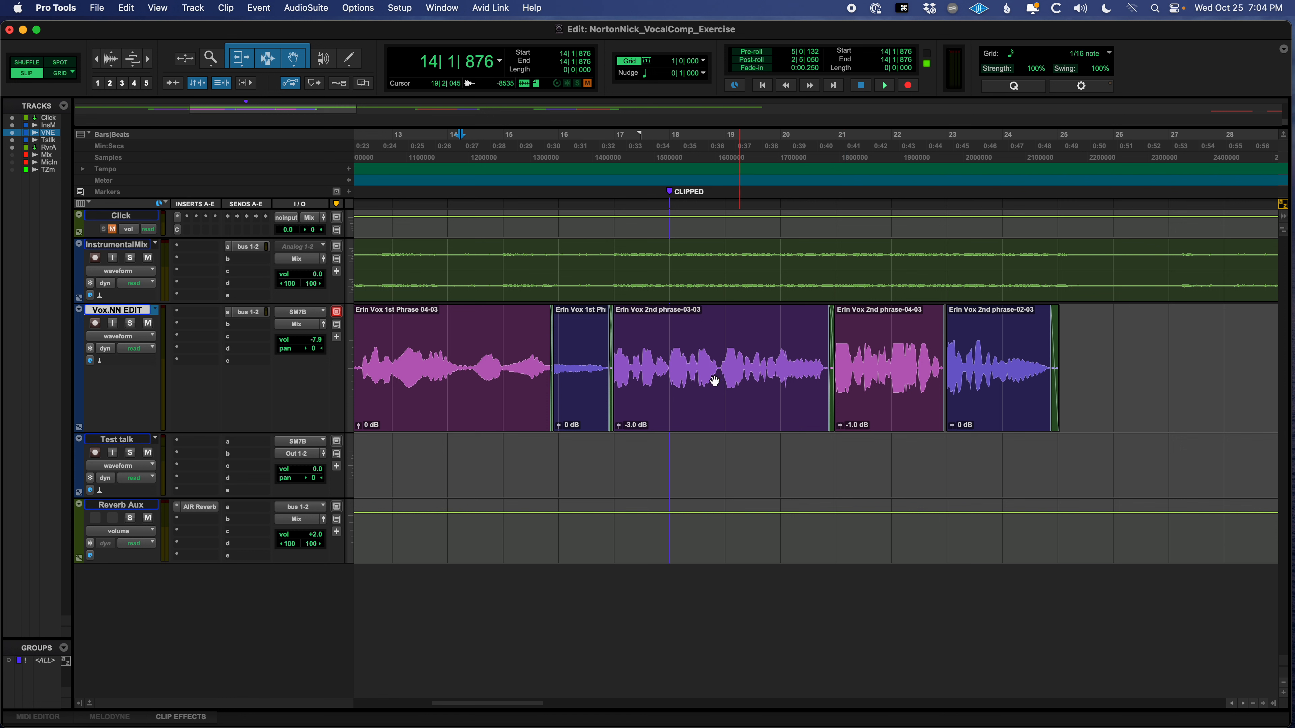
{"action": "left_click", "coordinate": [694, 399]}
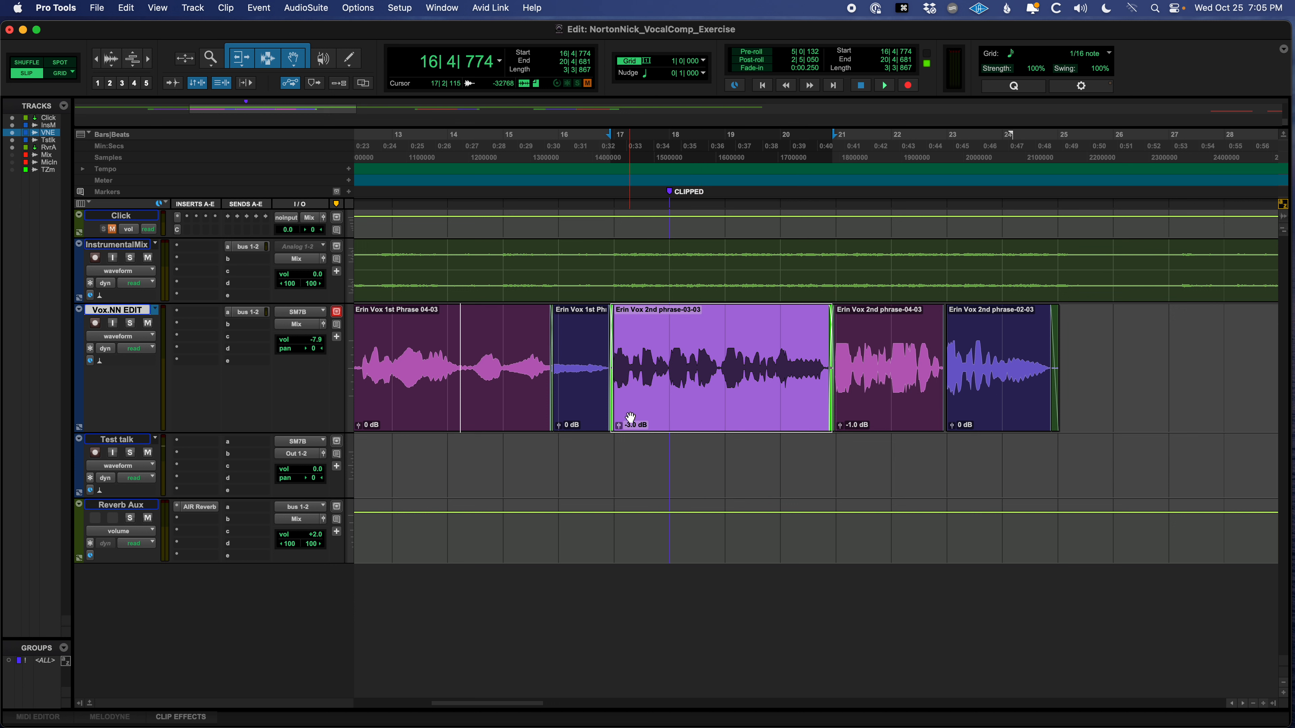
{"action": "left_click", "coordinate": [618, 427], "text": "alt"}
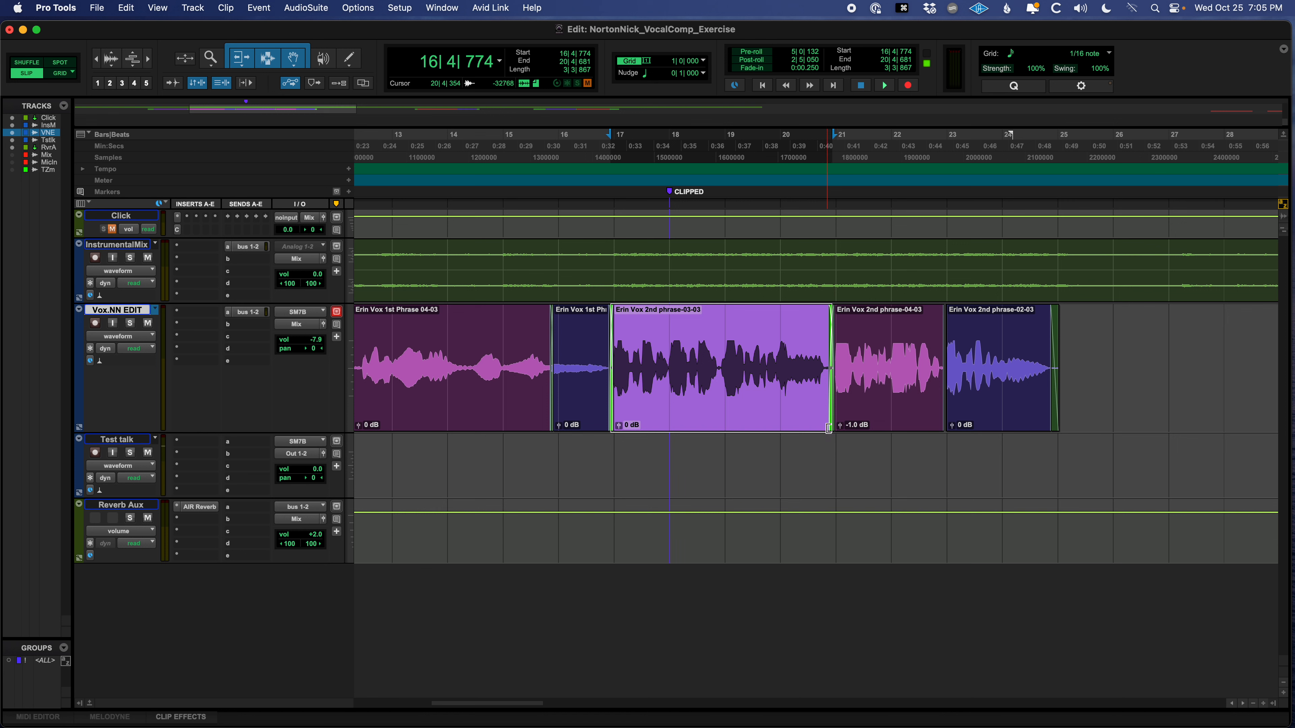
{"action": "left_click", "coordinate": [842, 424], "text": "alt"}
{"action": "left_click", "coordinate": [657, 349]}
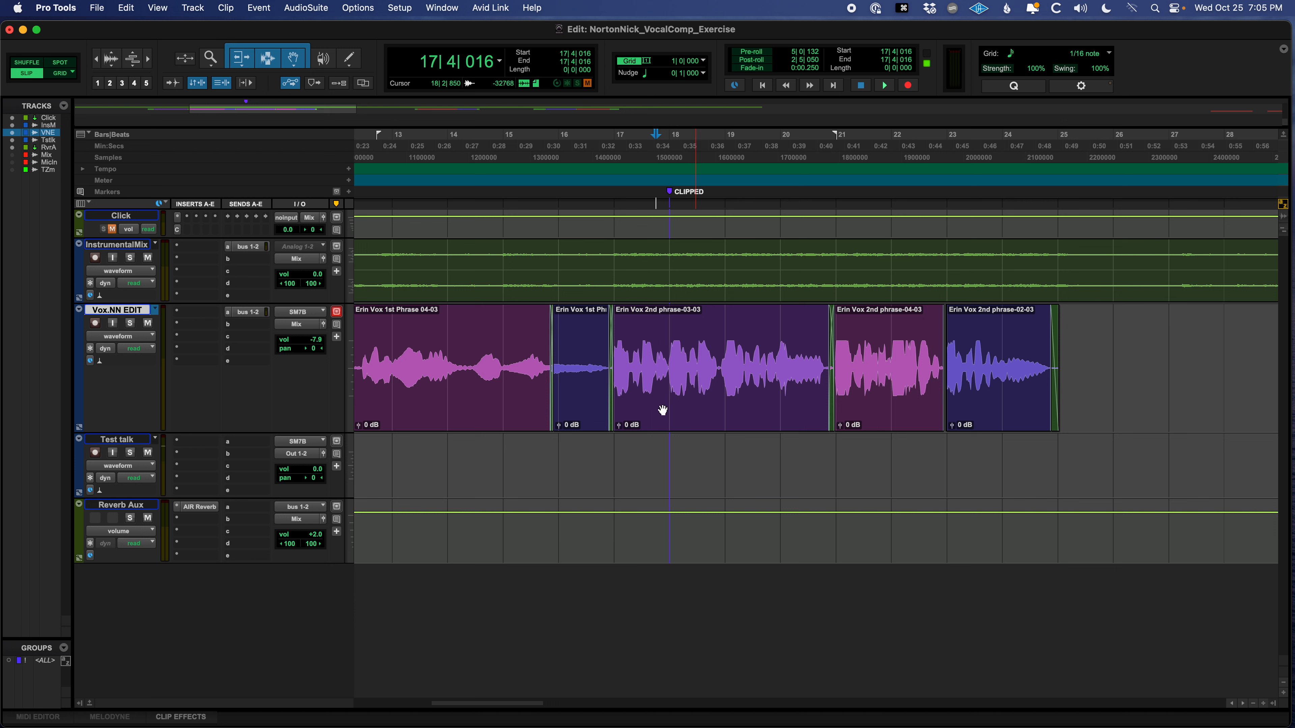
Step: Lower the clip gain of the 2nd phrase-03-03 clip to -3.8 dB and save the session
{"action": "left_click_drag", "start_coordinate": [620, 431], "coordinate": [621, 436]}
{"action": "left_click", "coordinate": [666, 354]}
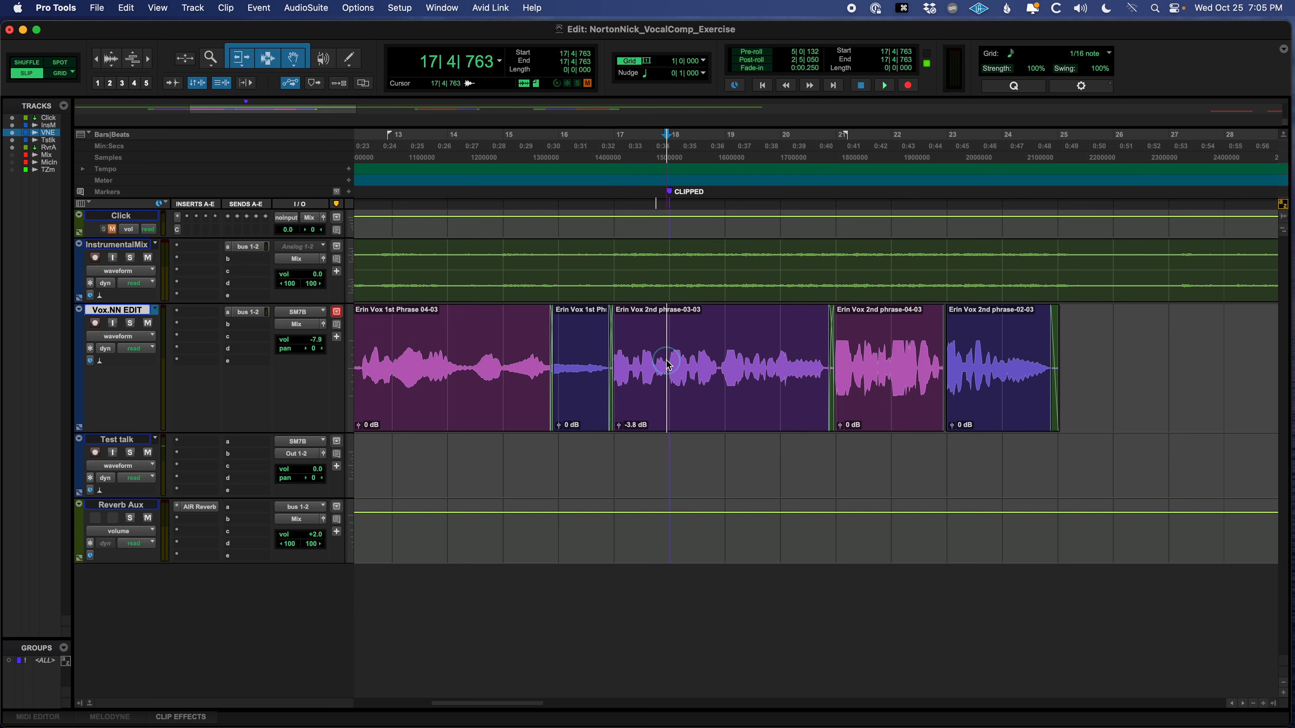
{"action": "key", "text": "super+s"}
{"action": "left_click", "coordinate": [672, 357]}
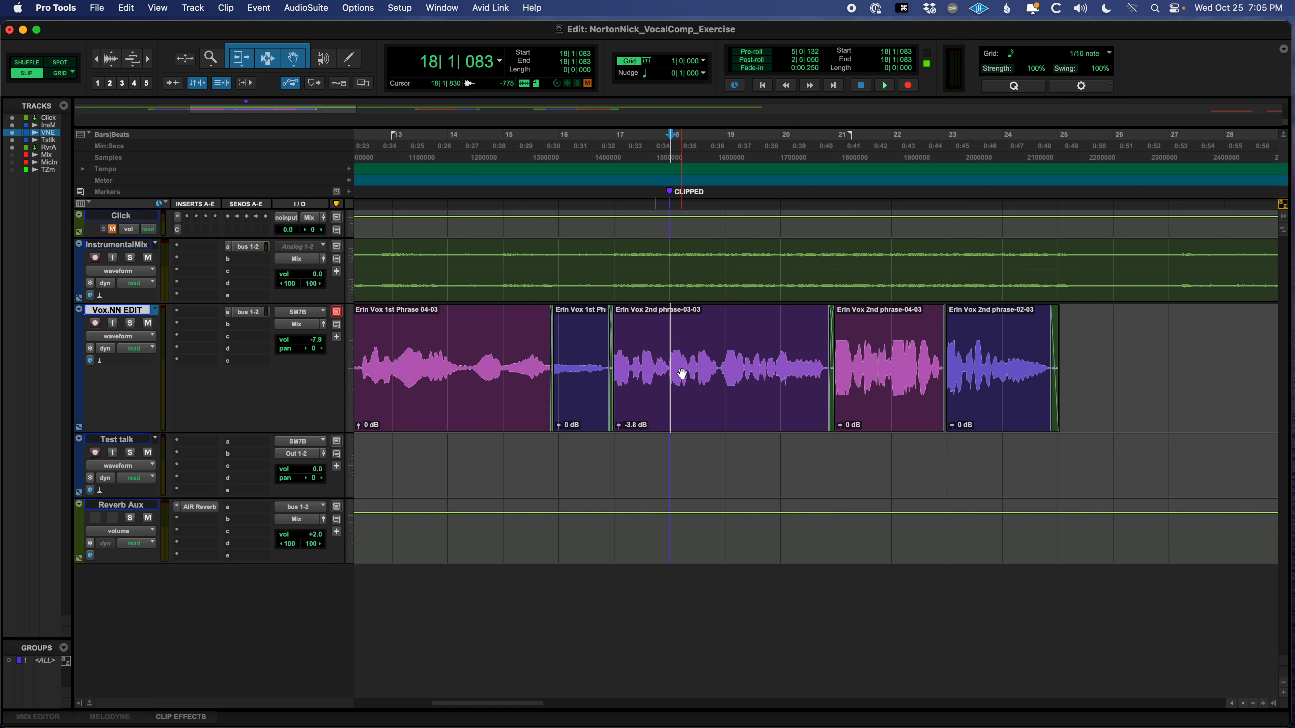
Step: Vary the waveform display height with the 2nd phrase-03-03 clip selected, and lower that clip's gain to -6.3 dB
{"action": "left_click", "coordinate": [670, 404]}
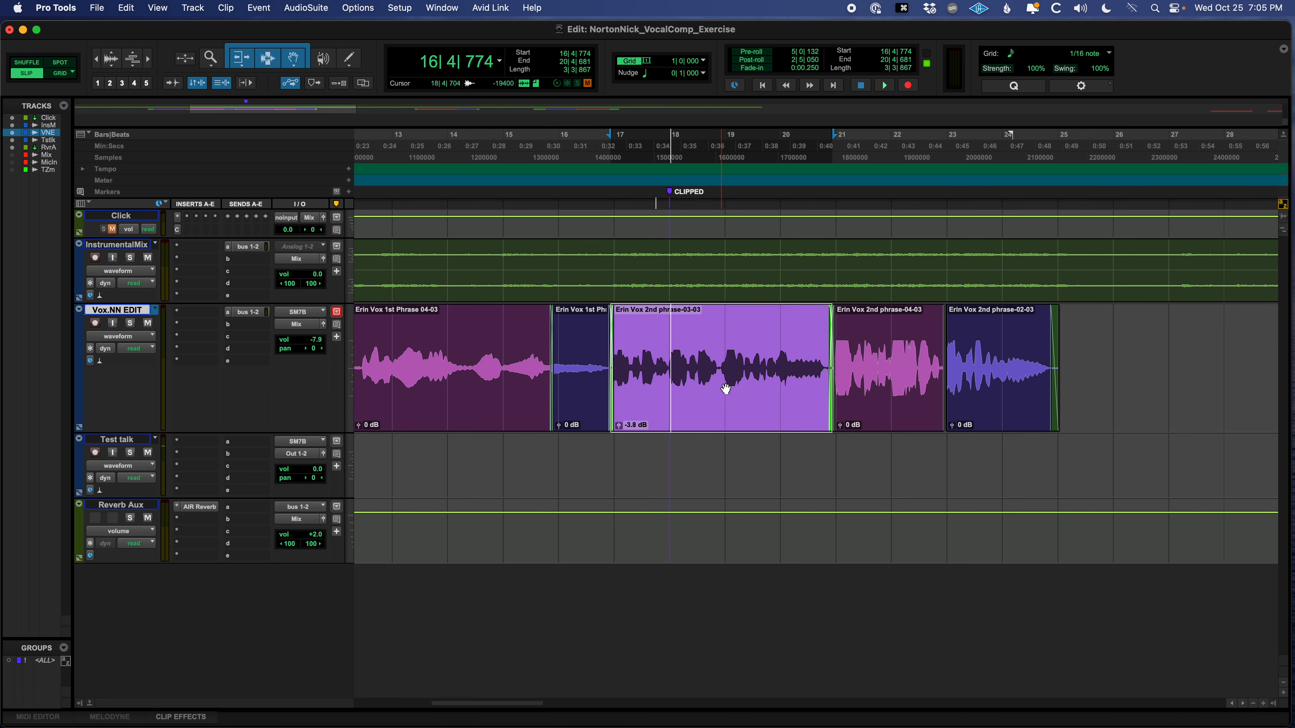
{"action": "key", "text": "super+alt+bracketleft"}
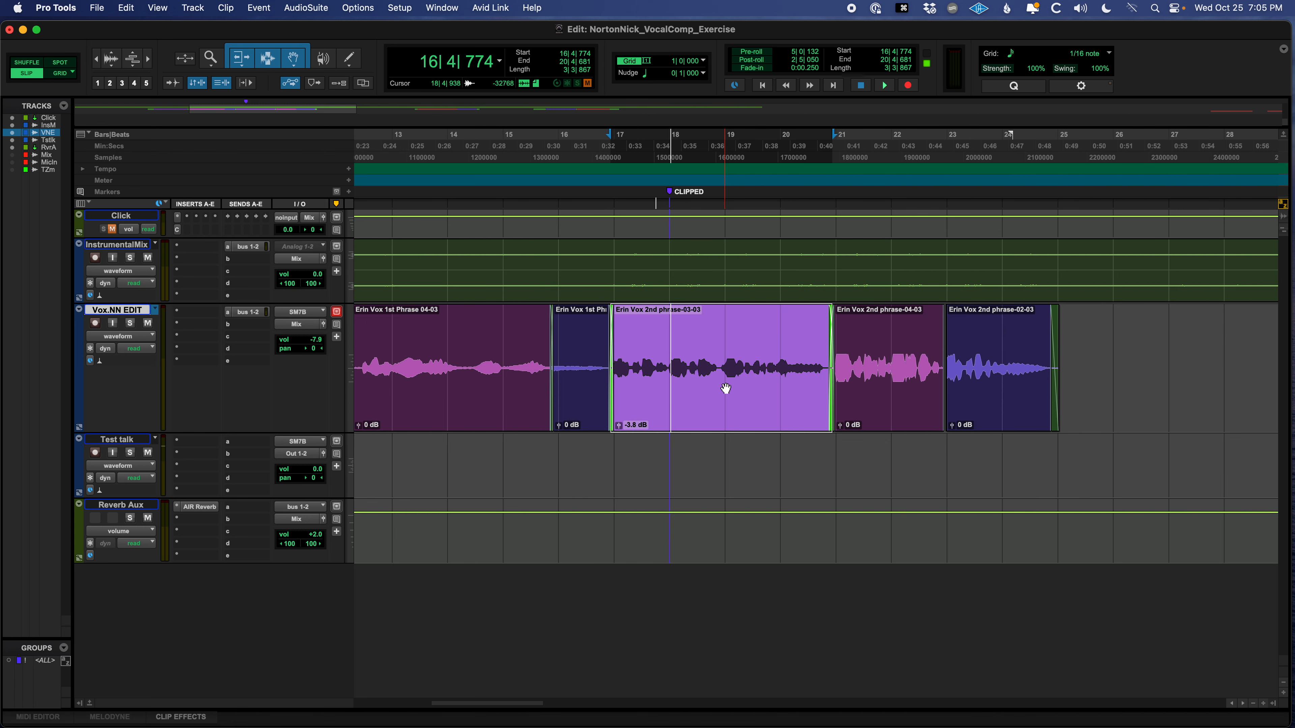
{"action": "key", "text": "super+alt+bracketright"}
{"action": "key", "text": "super+alt+bracketright"}
{"action": "key", "text": "super+alt+bracketleft"}
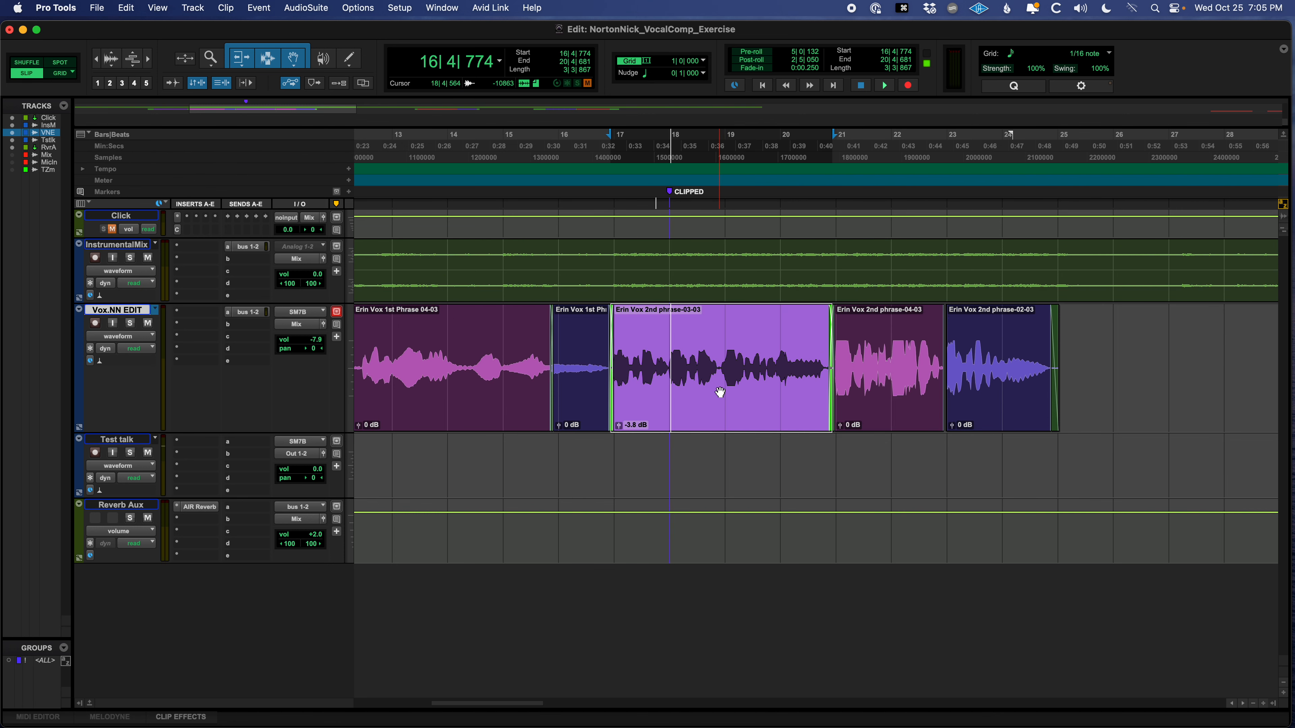
{"action": "key", "text": "super+alt+bracketright"}
{"action": "key", "text": "super+alt+bracketleft"}
{"action": "key", "text": "ctrl+shift+Down"}
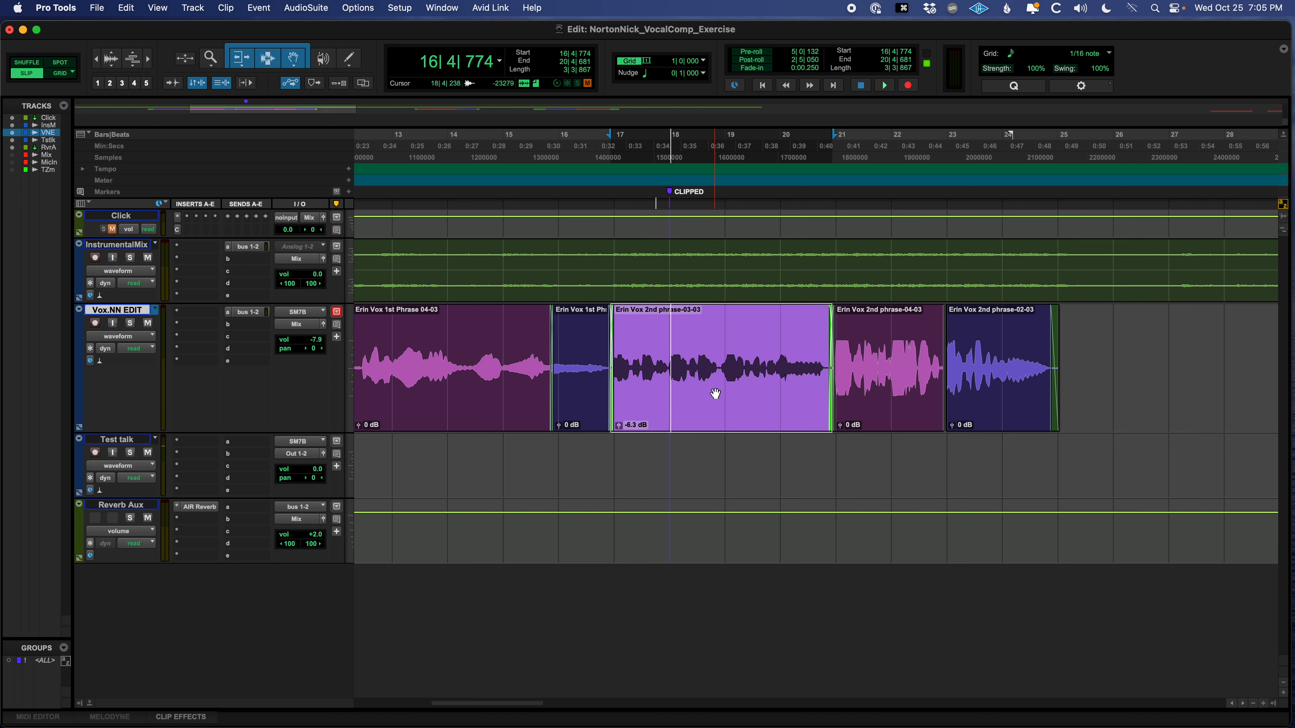
Step: Set the clip gain of the 2nd phrase-03-03 clip to -4.3 dB and save the session
{"action": "key", "text": "ctrl+shift+Up"}
{"action": "key", "text": "ctrl+shift+Up"}
{"action": "key", "text": "ctrl+shift+Up"}
{"action": "key", "text": "ctrl+shift+Up"}
{"action": "key", "text": "ctrl+shift+Up"}
{"action": "key", "text": "ctrl+shift+Up"}
{"action": "scroll", "coordinate": [713, 392], "scroll_direction": "down", "scroll_amount": 6}
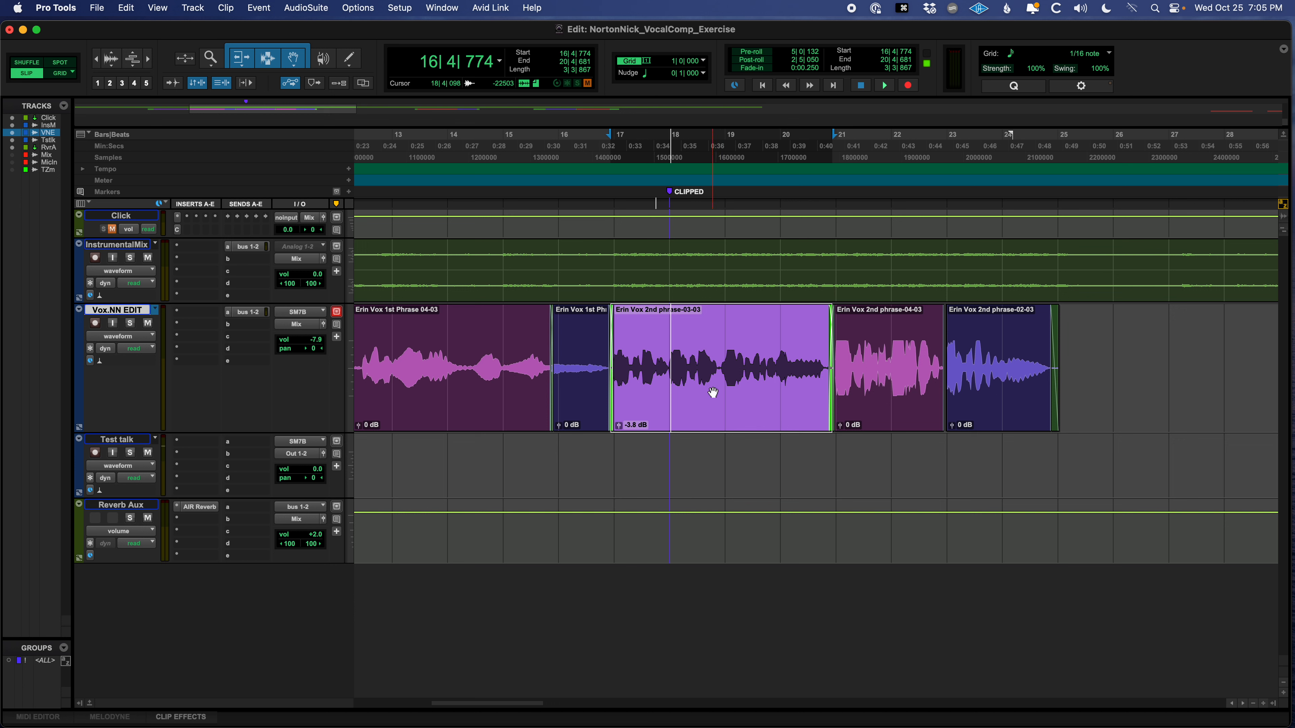
{"action": "scroll", "coordinate": [712, 392], "scroll_direction": "up", "scroll_amount": 10}
{"action": "scroll", "coordinate": [712, 393], "scroll_direction": "down", "scroll_amount": 4}
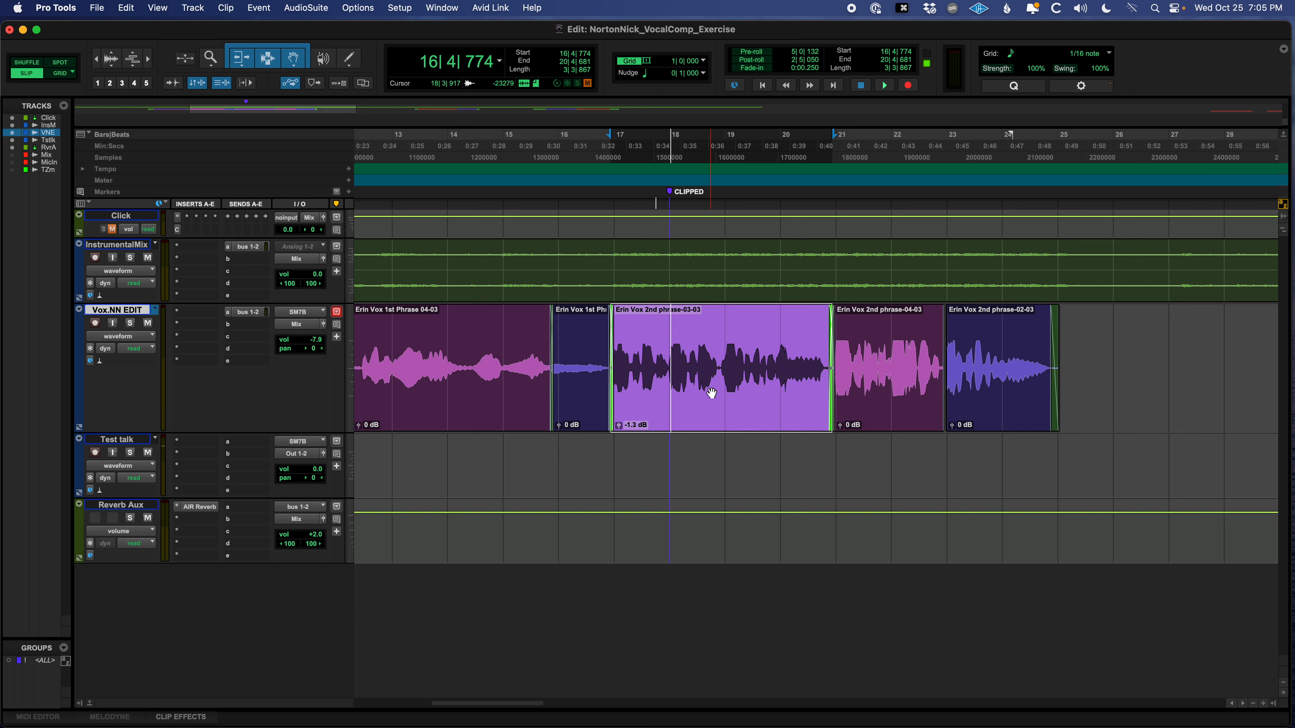
{"action": "scroll", "coordinate": [711, 393], "scroll_direction": "down", "scroll_amount": 5}
{"action": "scroll", "coordinate": [712, 393], "scroll_direction": "up", "scroll_amount": 4}
{"action": "scroll", "coordinate": [712, 393], "scroll_direction": "down", "scroll_amount": 1}
{"action": "scroll", "coordinate": [712, 392], "scroll_direction": "down", "scroll_amount": 10}
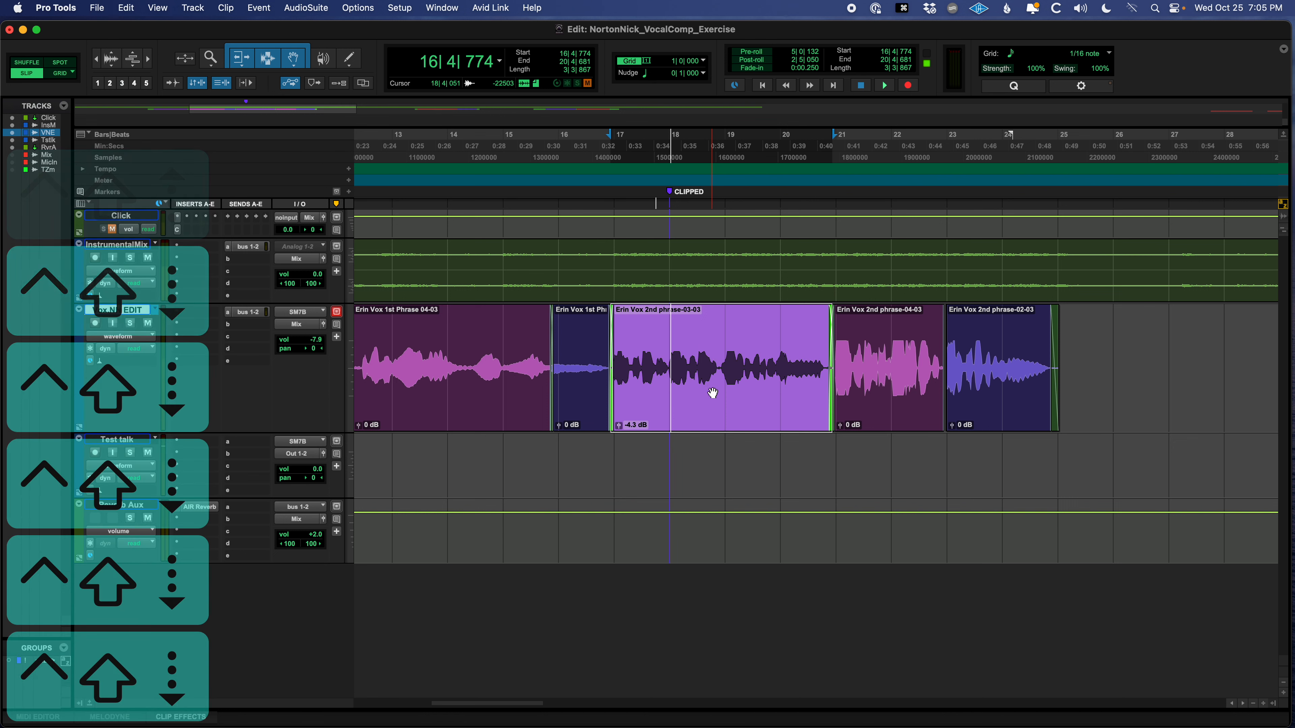
{"action": "left_click", "coordinate": [711, 370]}
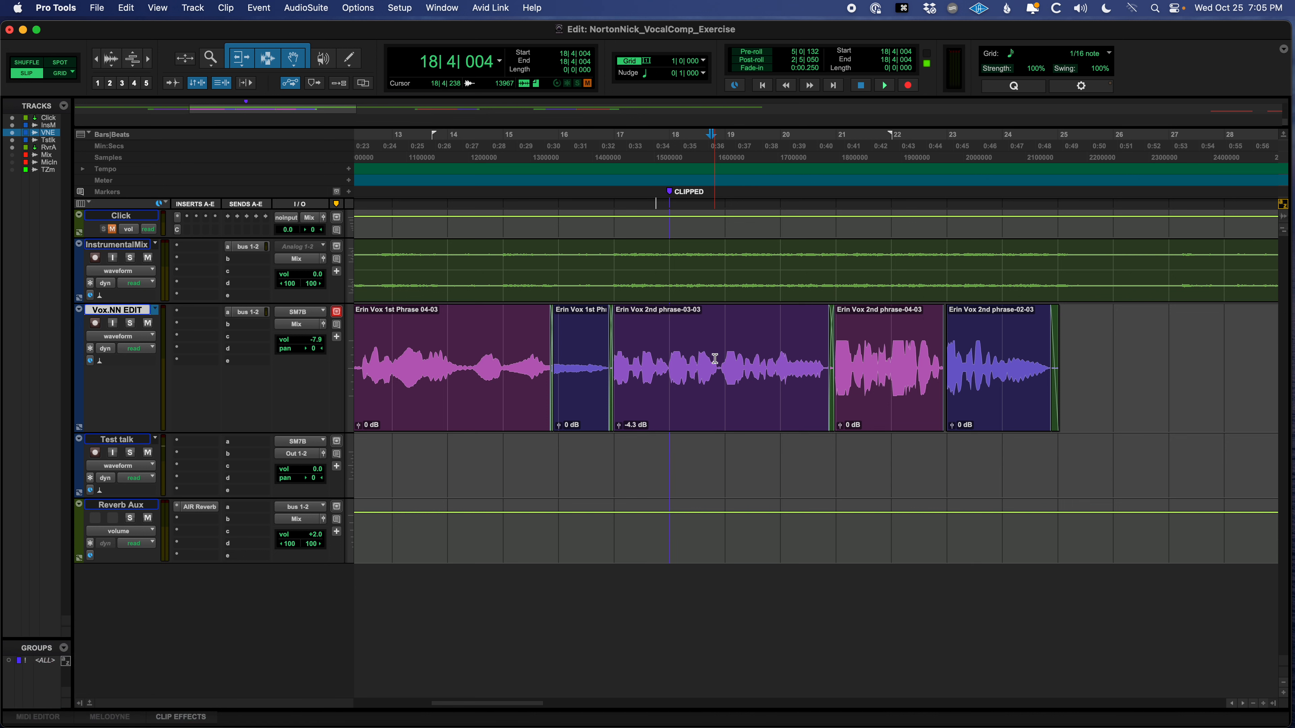
{"action": "key", "text": "super+s"}
Step: Show the playlist lanes of the vocal track and switch its main playlist to Vox.DEMO COMP
{"action": "scroll", "coordinate": [711, 395], "scroll_direction": "left", "scroll_amount": 10}
{"action": "scroll", "coordinate": [671, 410], "scroll_direction": "right", "scroll_amount": 6}
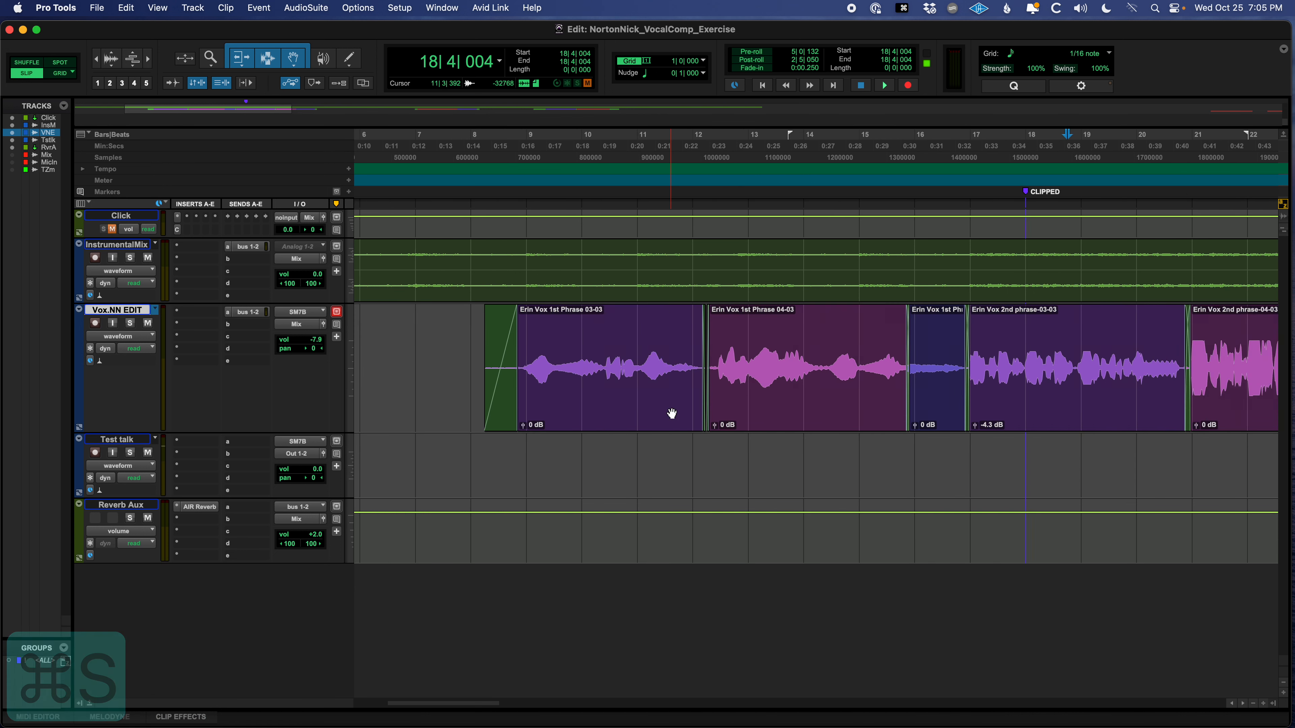
{"action": "left_click", "coordinate": [120, 336]}
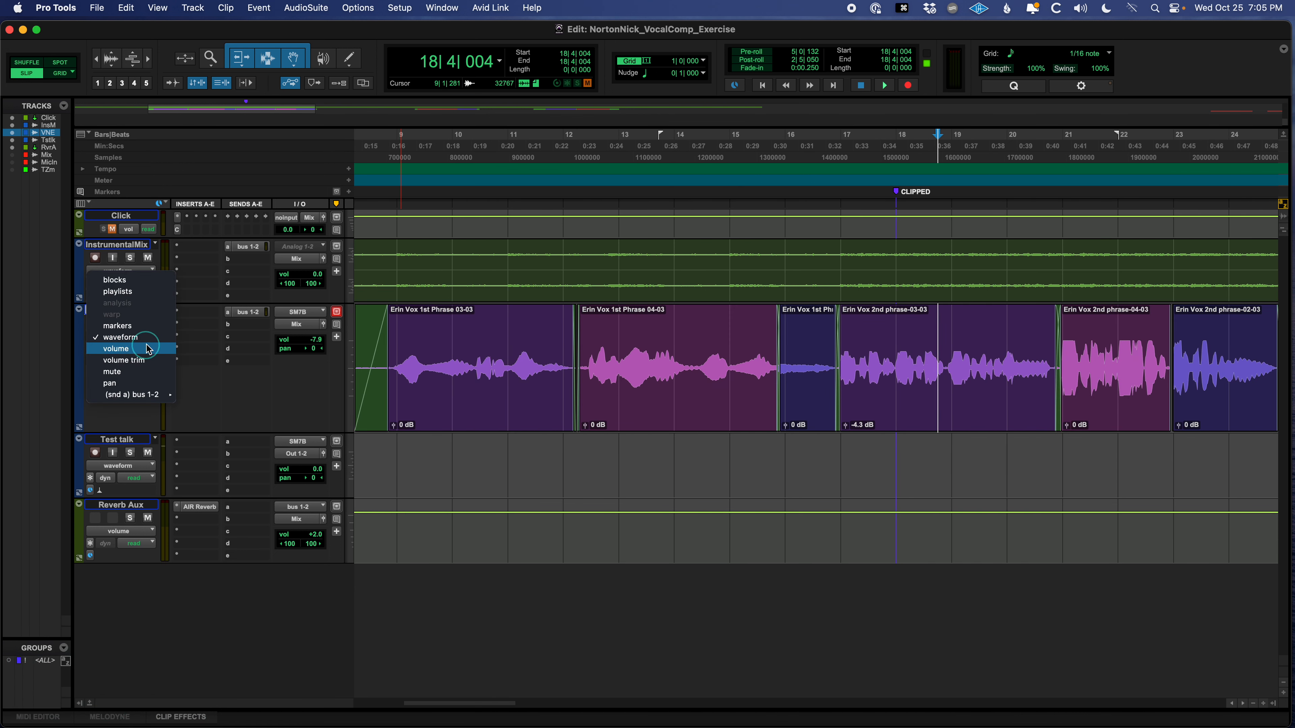
{"action": "left_click", "coordinate": [152, 295]}
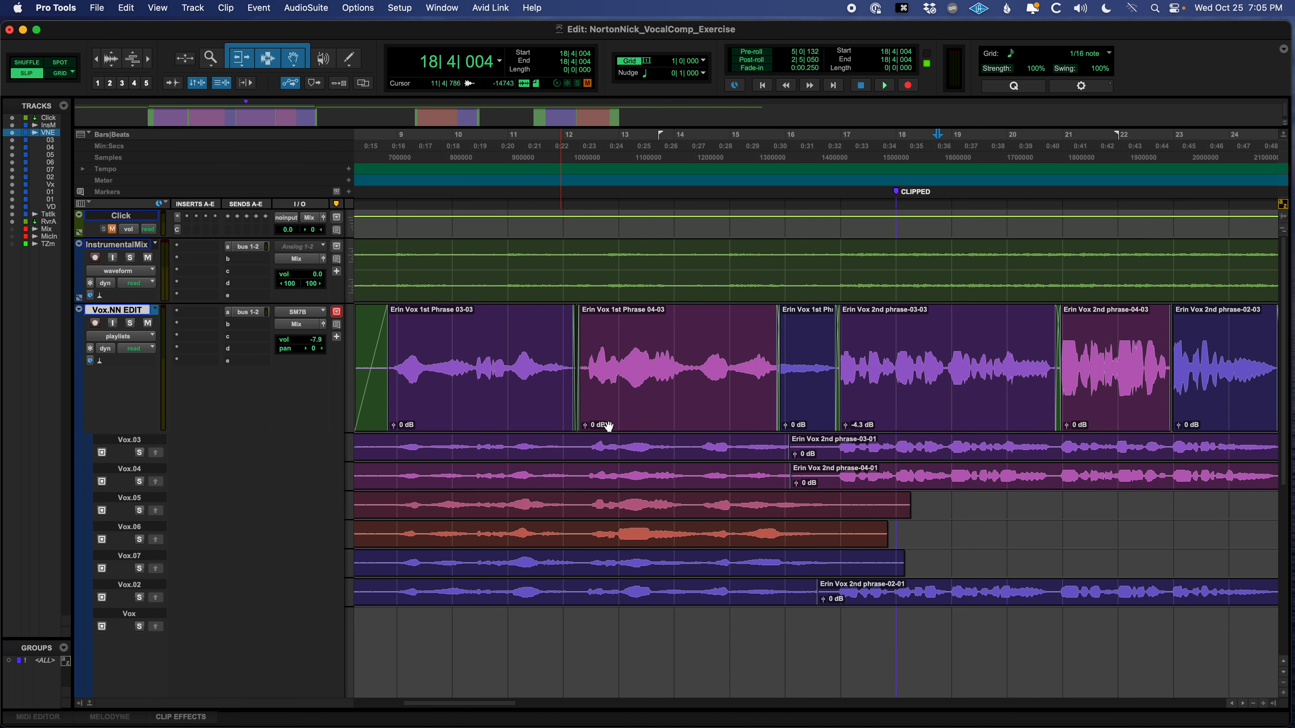
{"action": "left_click", "coordinate": [154, 311]}
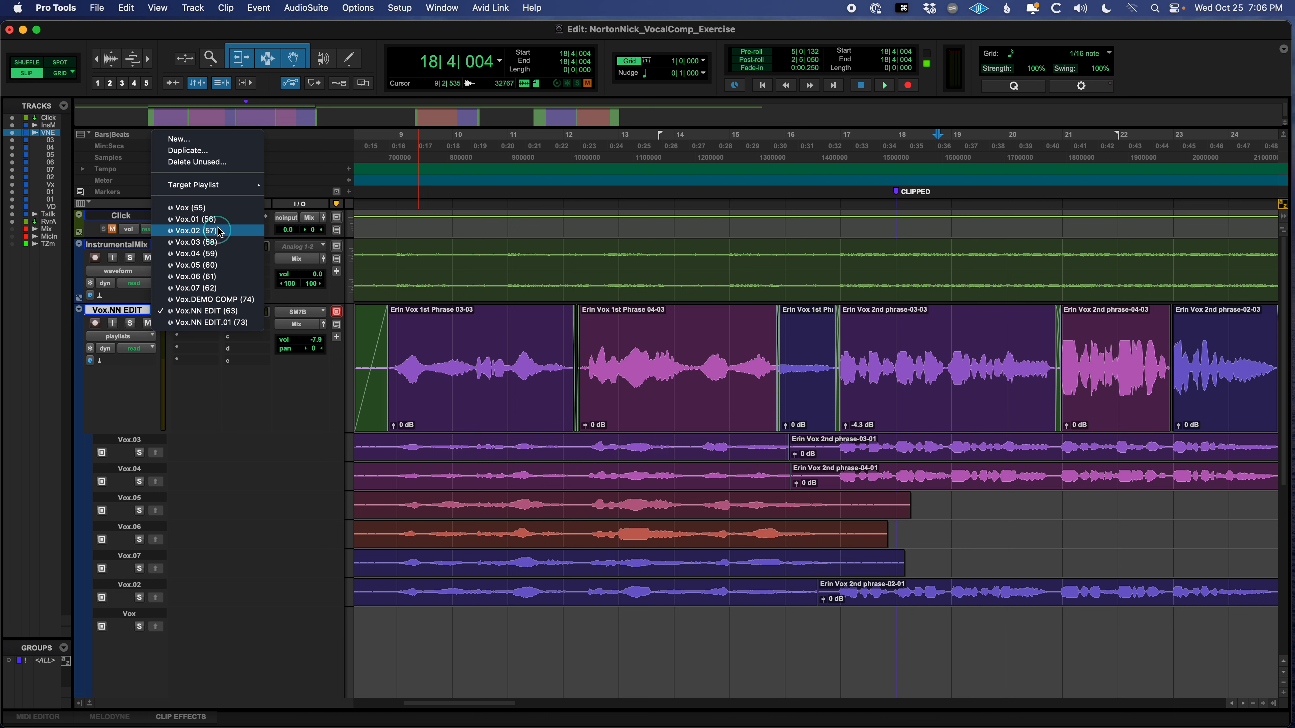
{"action": "left_click", "coordinate": [211, 300]}
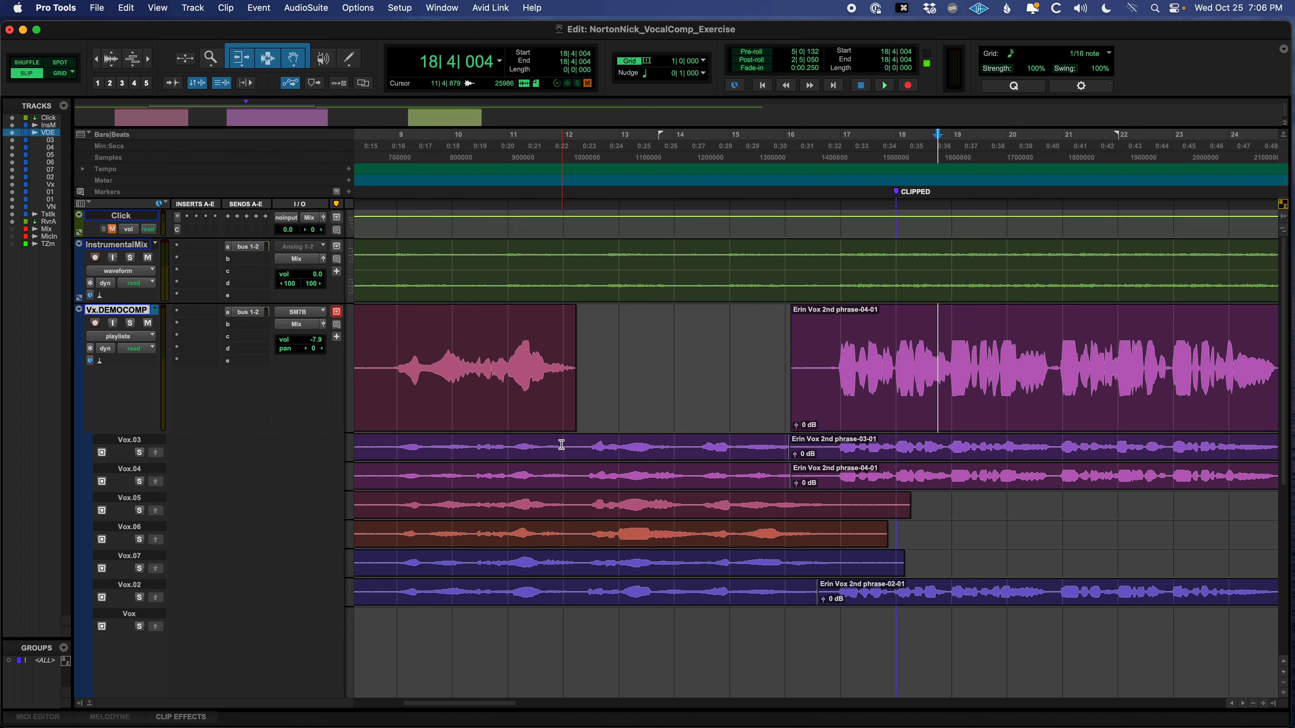
Step: Copy the end of the 4th phrase, from about 39|4 to 44|3, from the Vox.03 lane to the comp playlist
{"action": "key", "text": "r"}
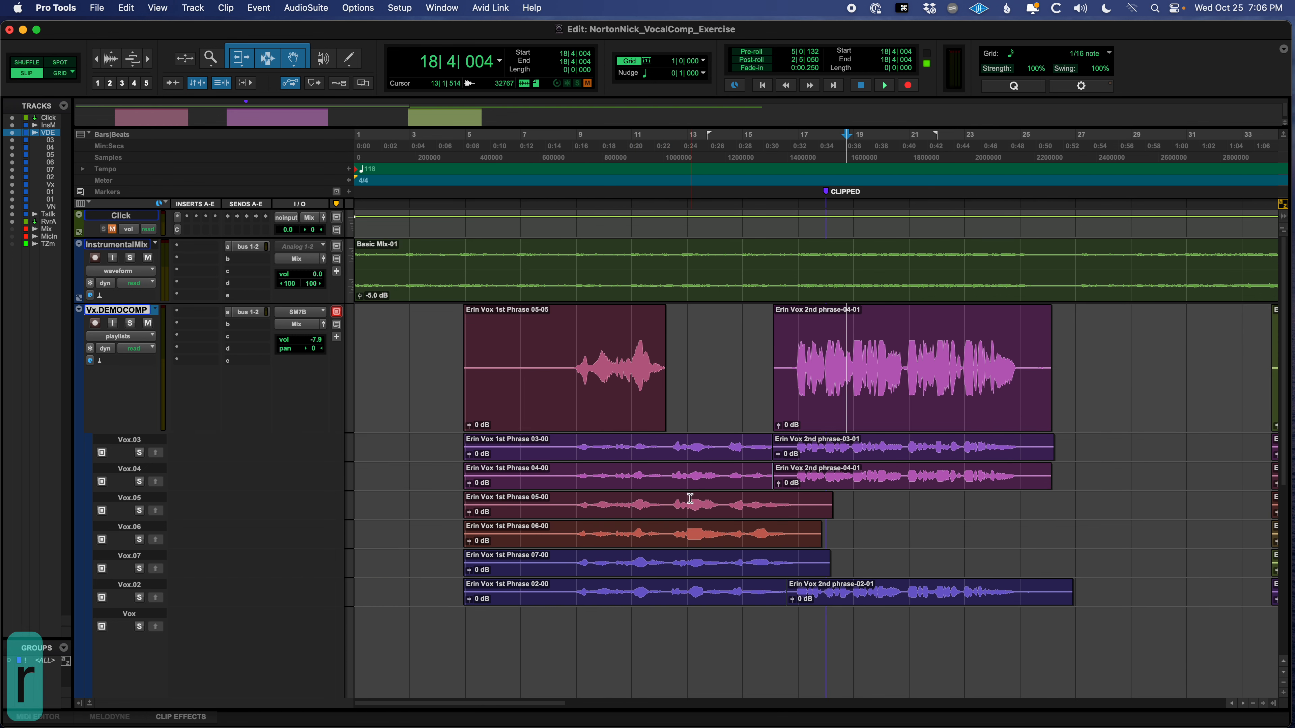
{"action": "scroll", "coordinate": [661, 486], "scroll_direction": "right", "scroll_amount": 10}
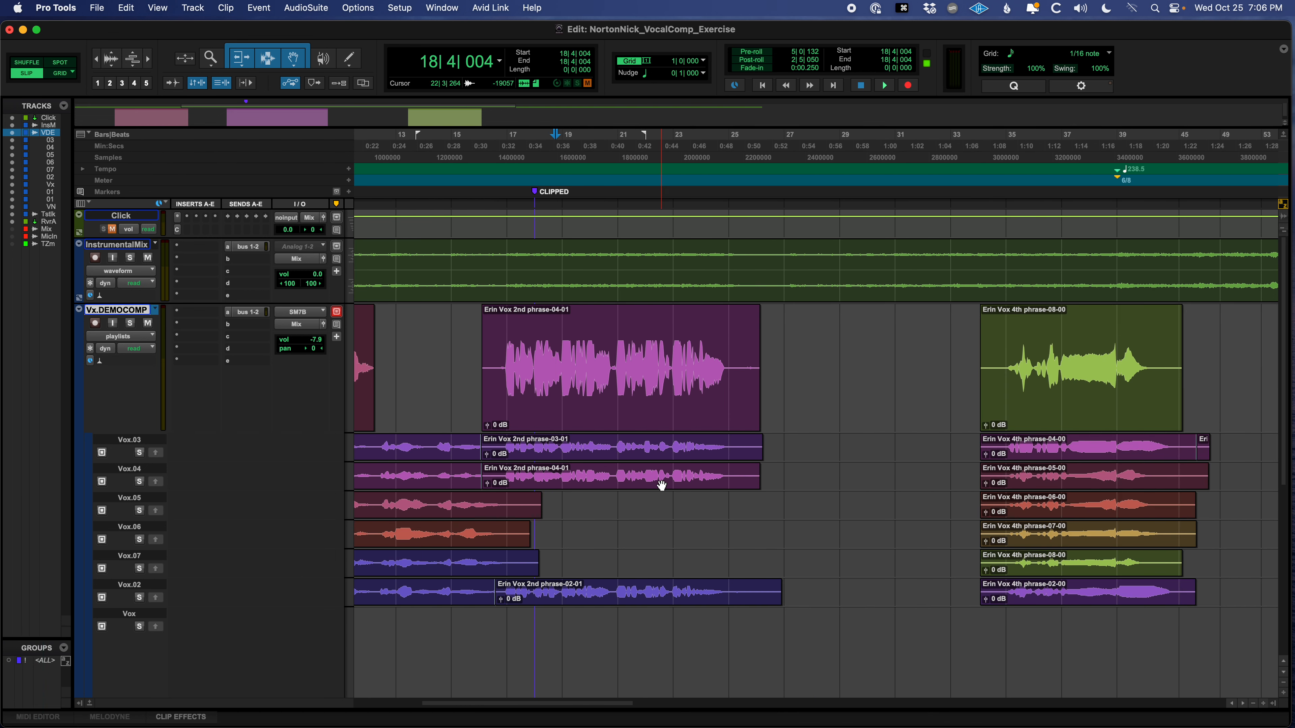
{"action": "scroll", "coordinate": [661, 486], "scroll_direction": "right", "scroll_amount": 3}
{"action": "left_click", "coordinate": [749, 454]}
{"action": "key", "text": "t"}
{"action": "key", "text": "t"}
{"action": "key", "text": "t"}
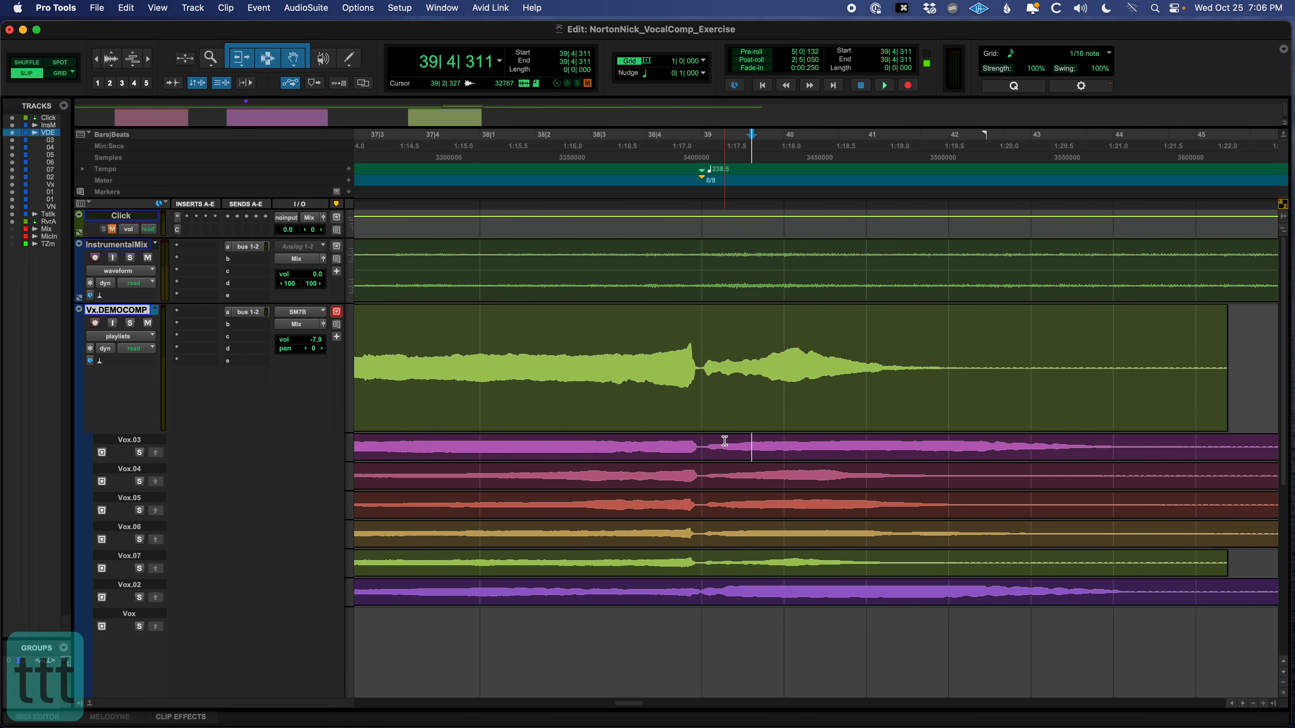
{"action": "left_click_drag", "start_coordinate": [747, 447], "coordinate": [1141, 442]}
{"action": "left_click", "coordinate": [156, 453]}
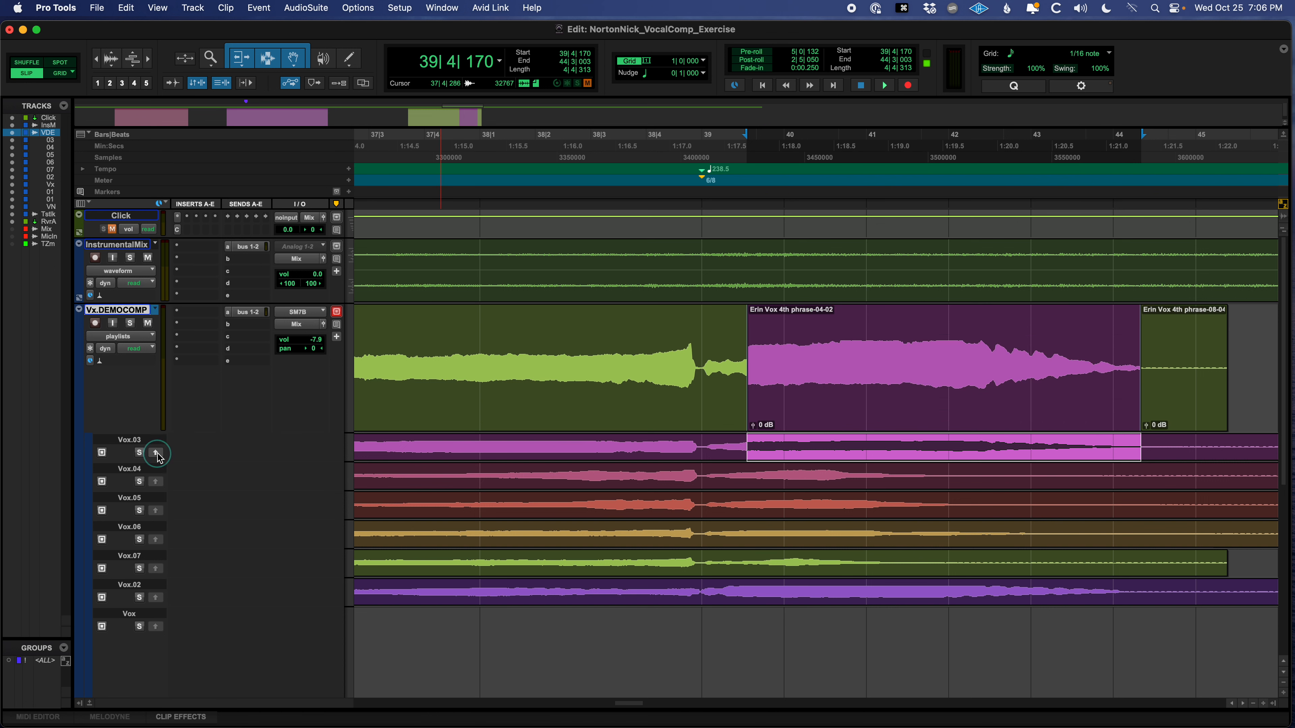
Step: Solo the comp vocal track and audition the join between the two 4th phrase clips from about 38|2
{"action": "left_click", "coordinate": [556, 351]}
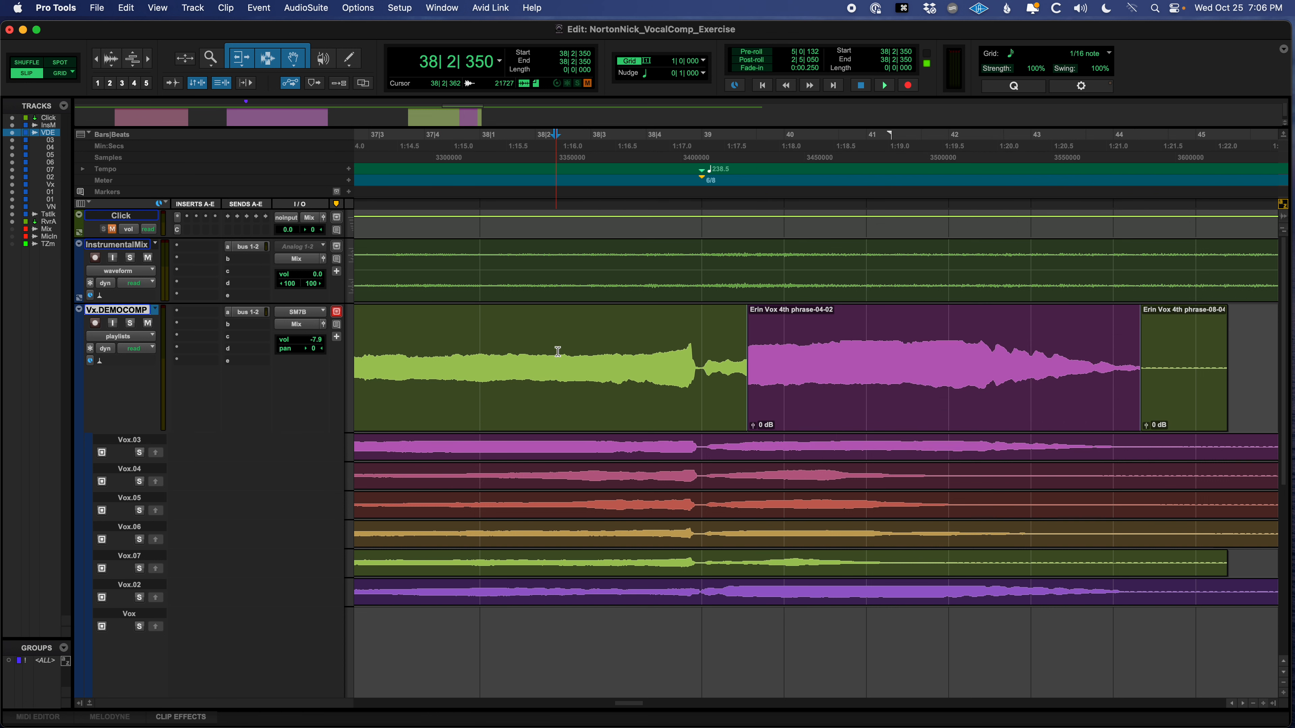
{"action": "key", "text": "r"}
{"action": "key", "text": "r"}
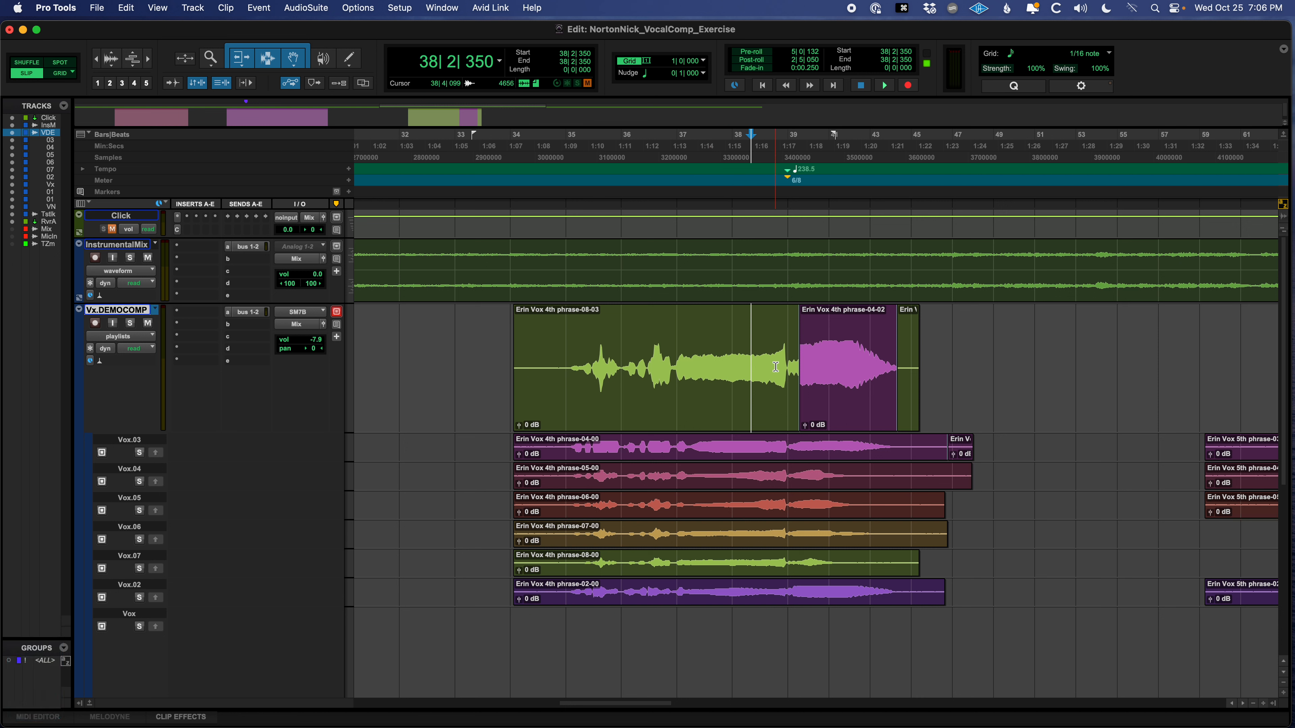
{"action": "key", "text": "space"}
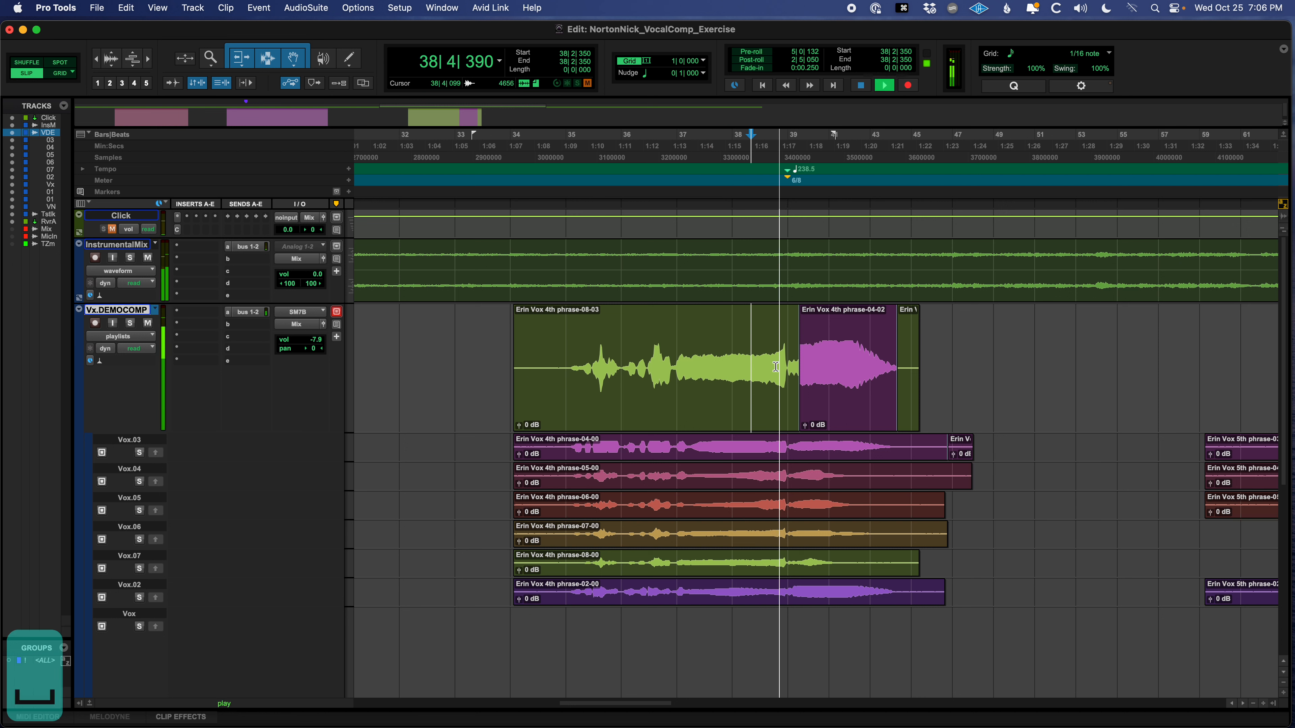
{"action": "key", "text": "space"}
{"action": "key", "text": "shift+s"}
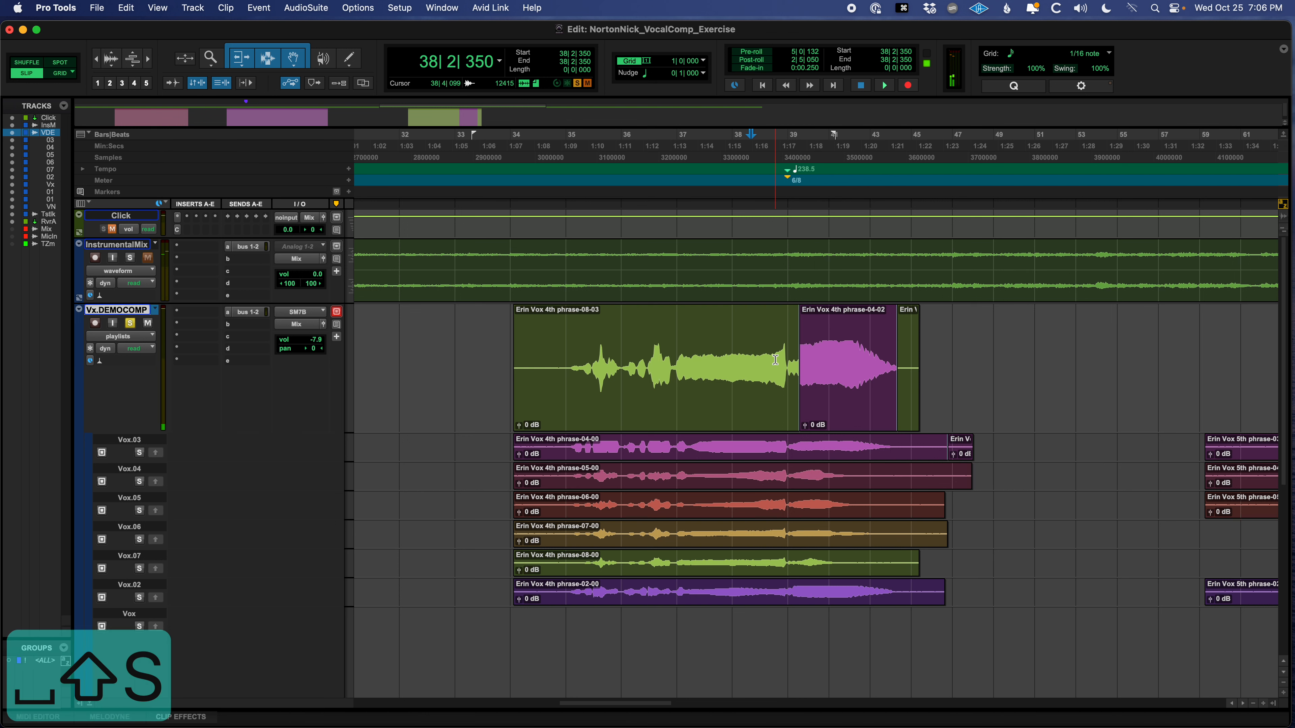
{"action": "key", "text": "t"}
{"action": "key", "text": "t"}
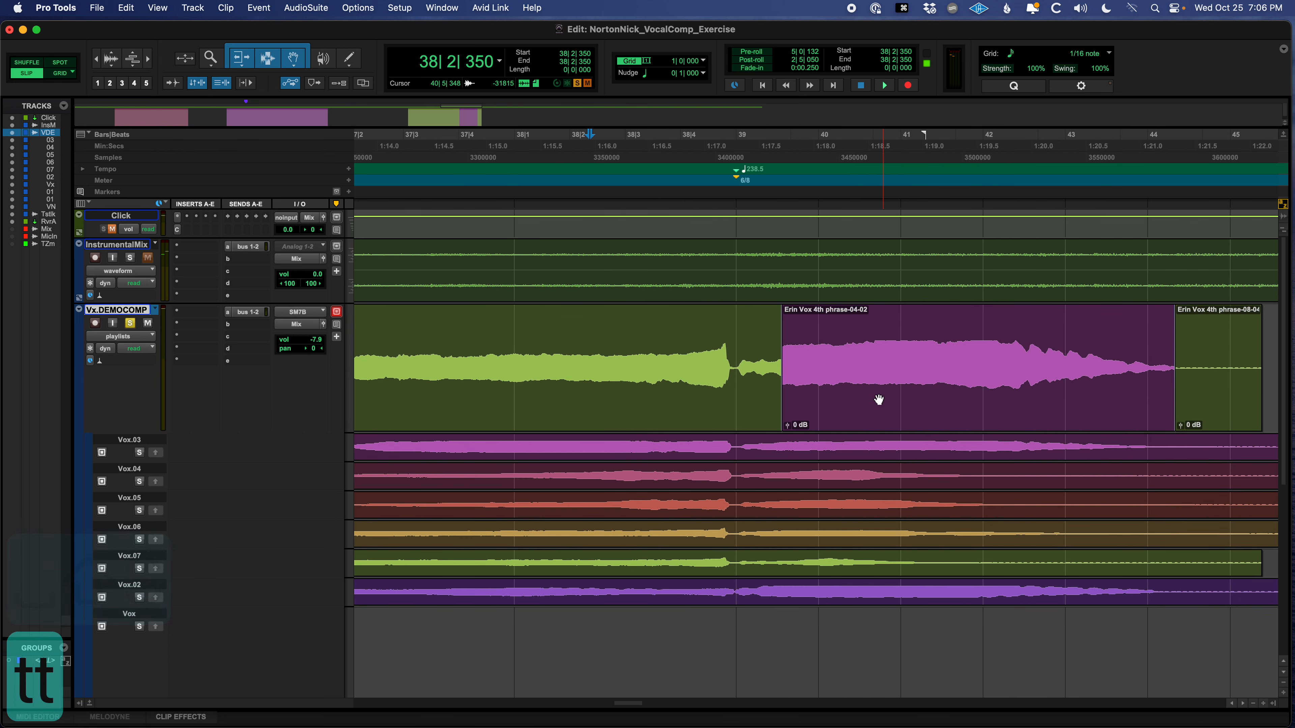
{"action": "key", "text": "space"}
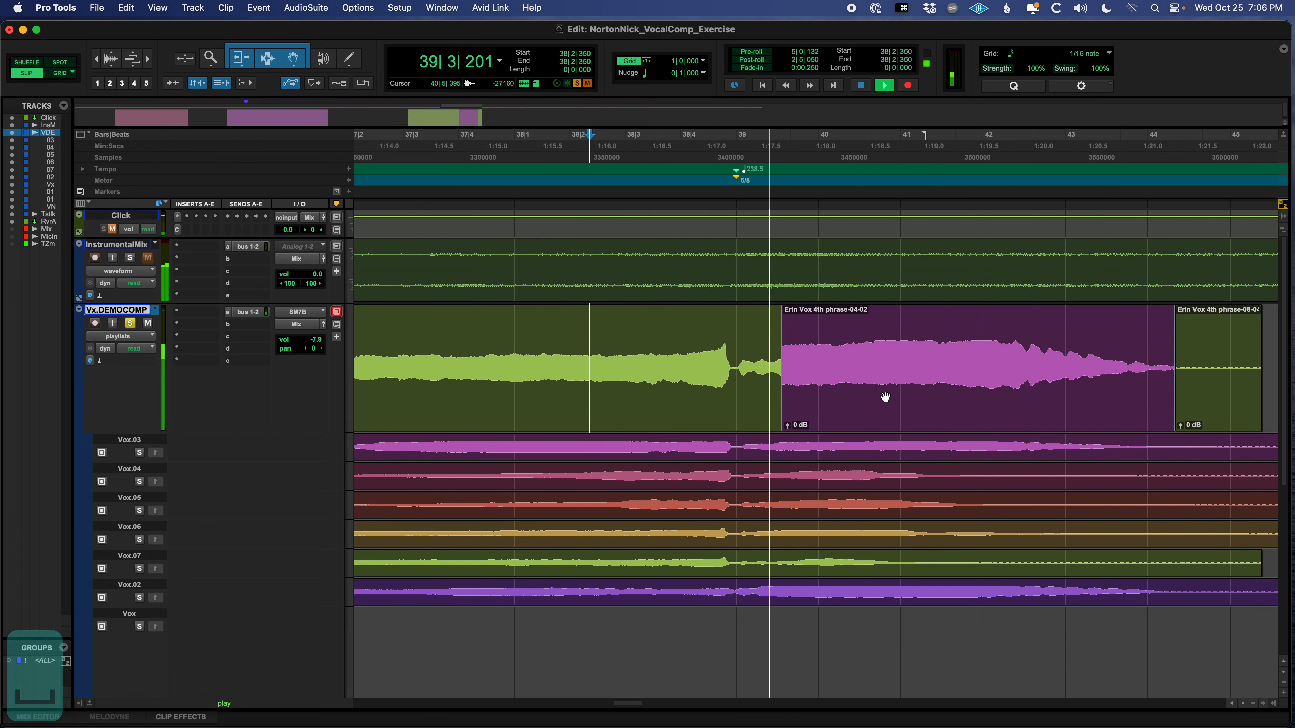
{"action": "key", "text": "space"}
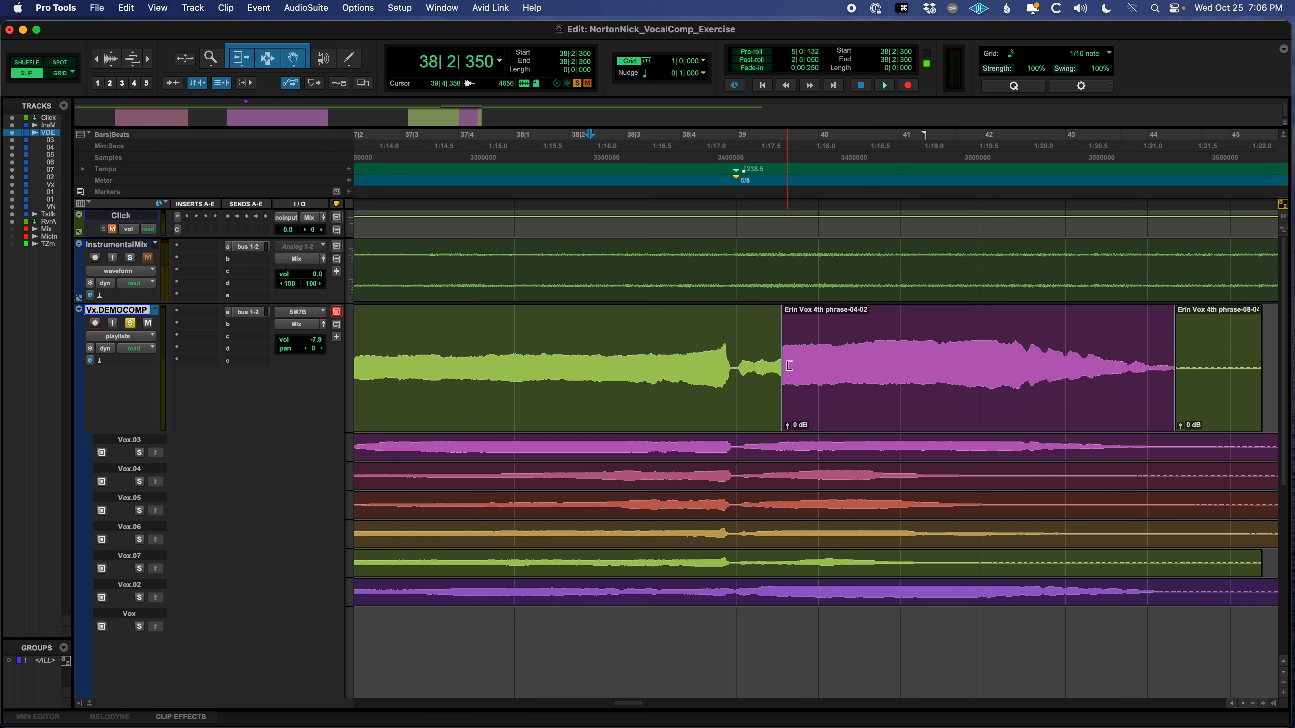
Step: Extend the 4th phrase-04-02 clip's start back to about bar 39 with a short crossfade, audition the join, and save
{"action": "left_click_drag", "start_coordinate": [782, 370], "coordinate": [724, 430]}
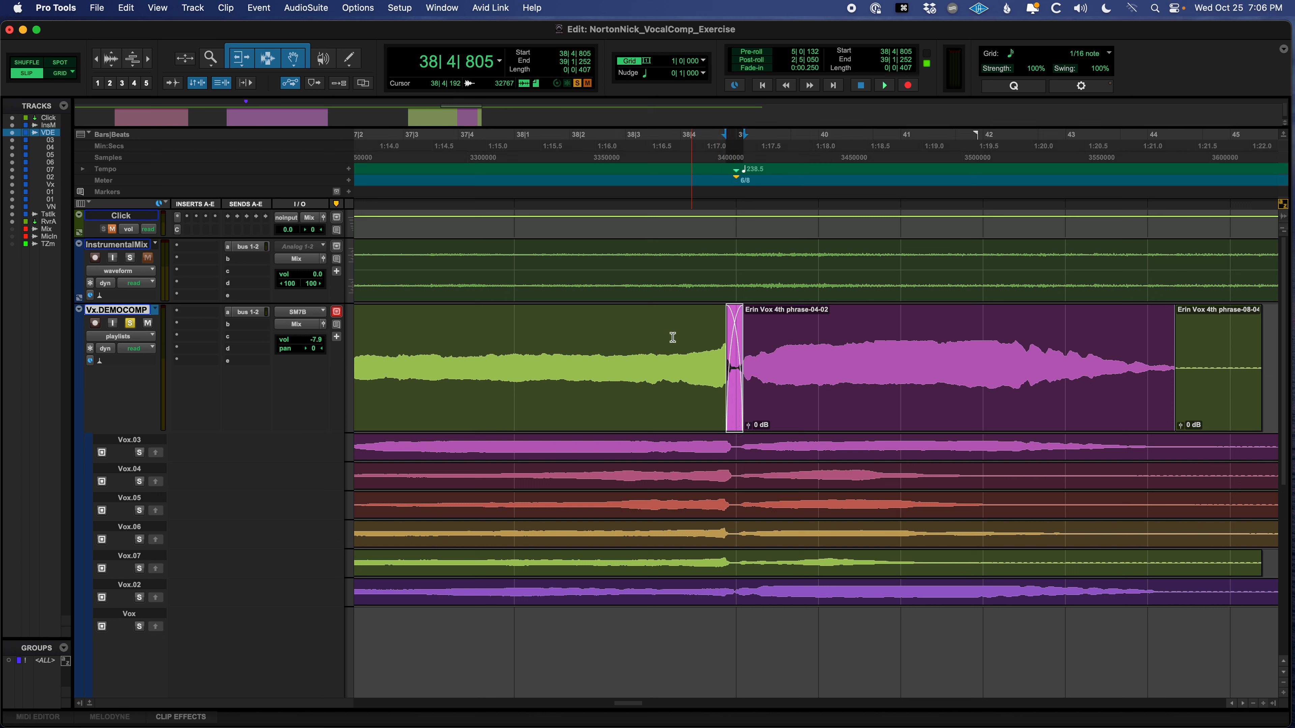
{"action": "left_click", "coordinate": [608, 336]}
{"action": "key", "text": "space"}
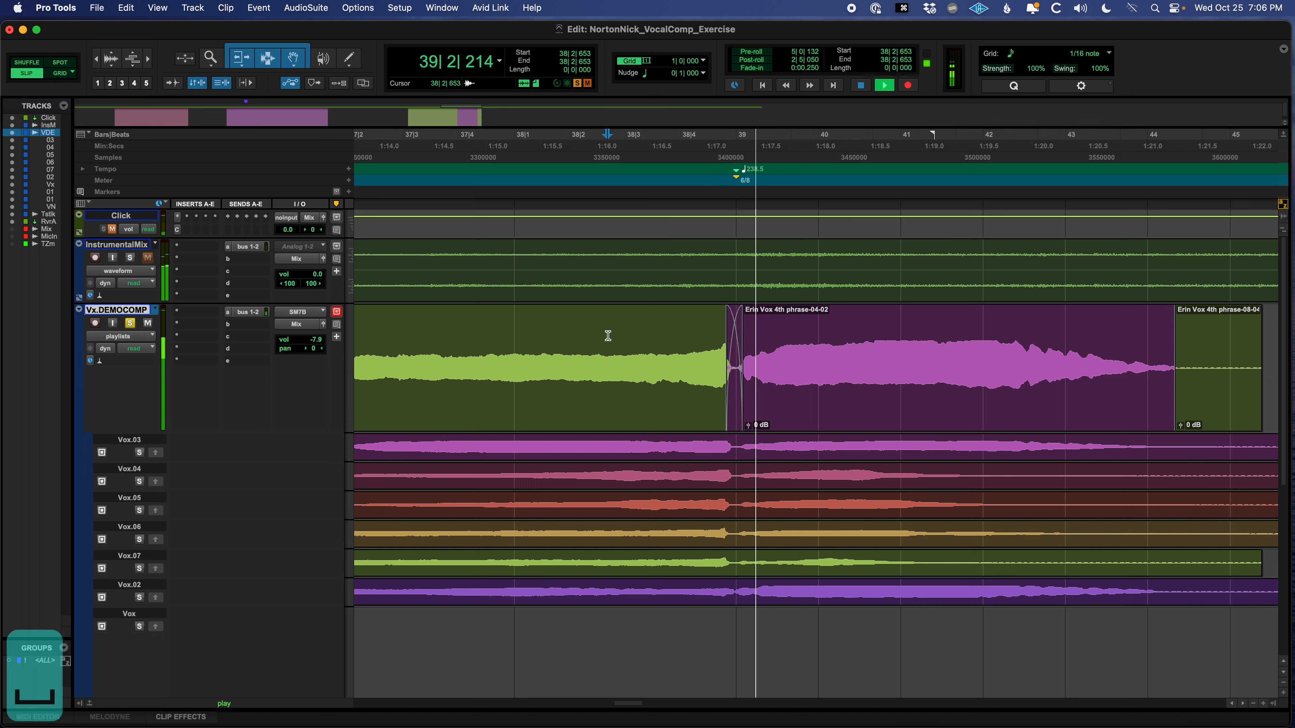
{"action": "key", "text": "space"}
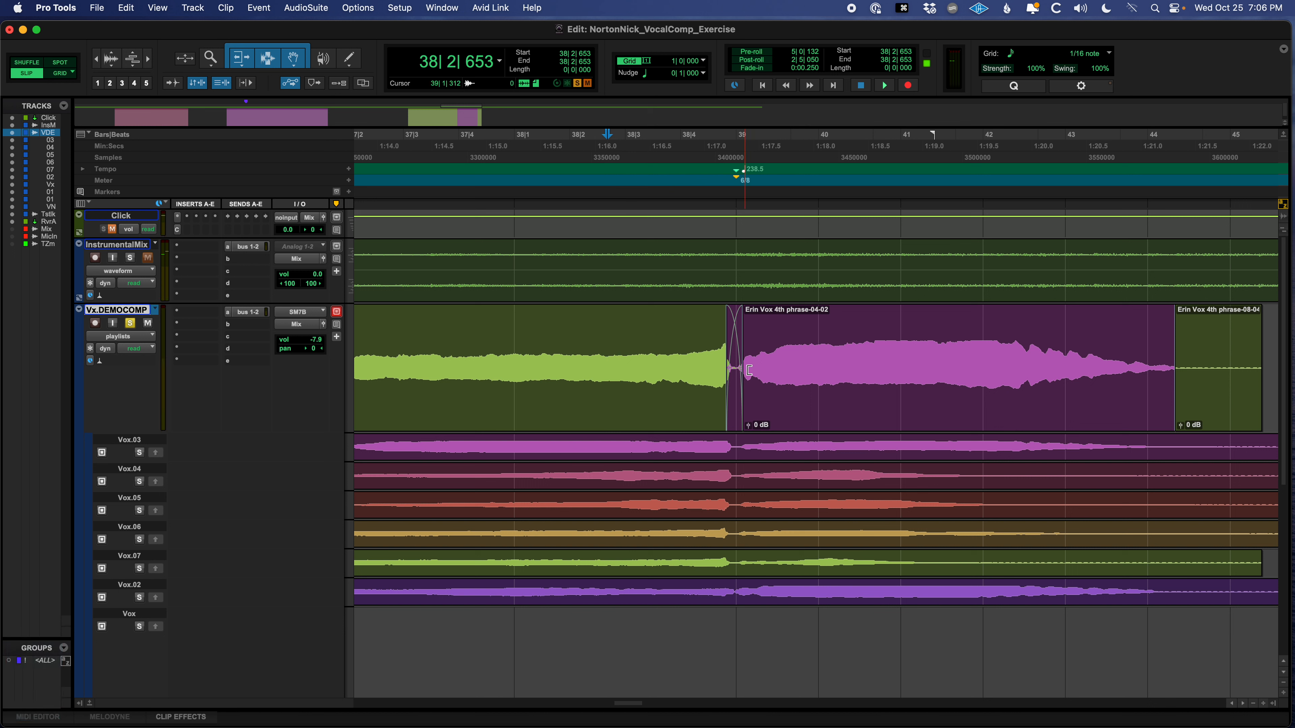
{"action": "left_click", "coordinate": [583, 349]}
{"action": "key", "text": "space"}
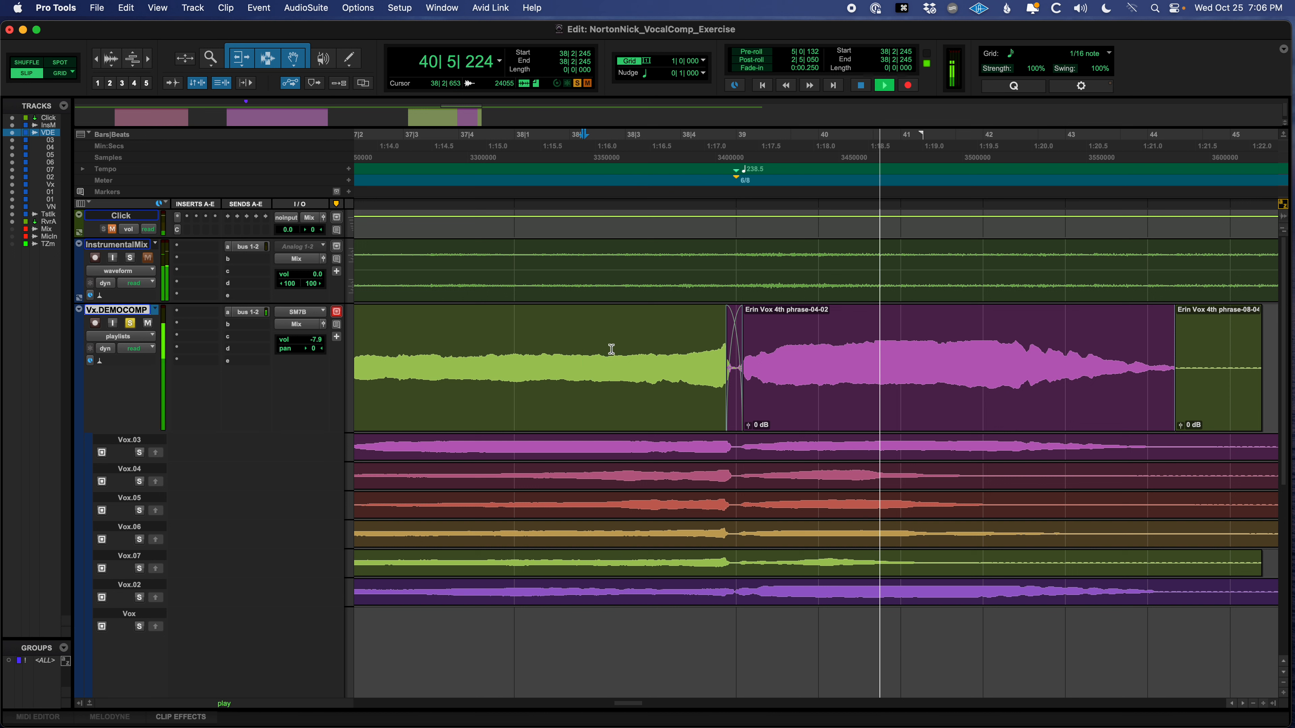
{"action": "key", "text": "space"}
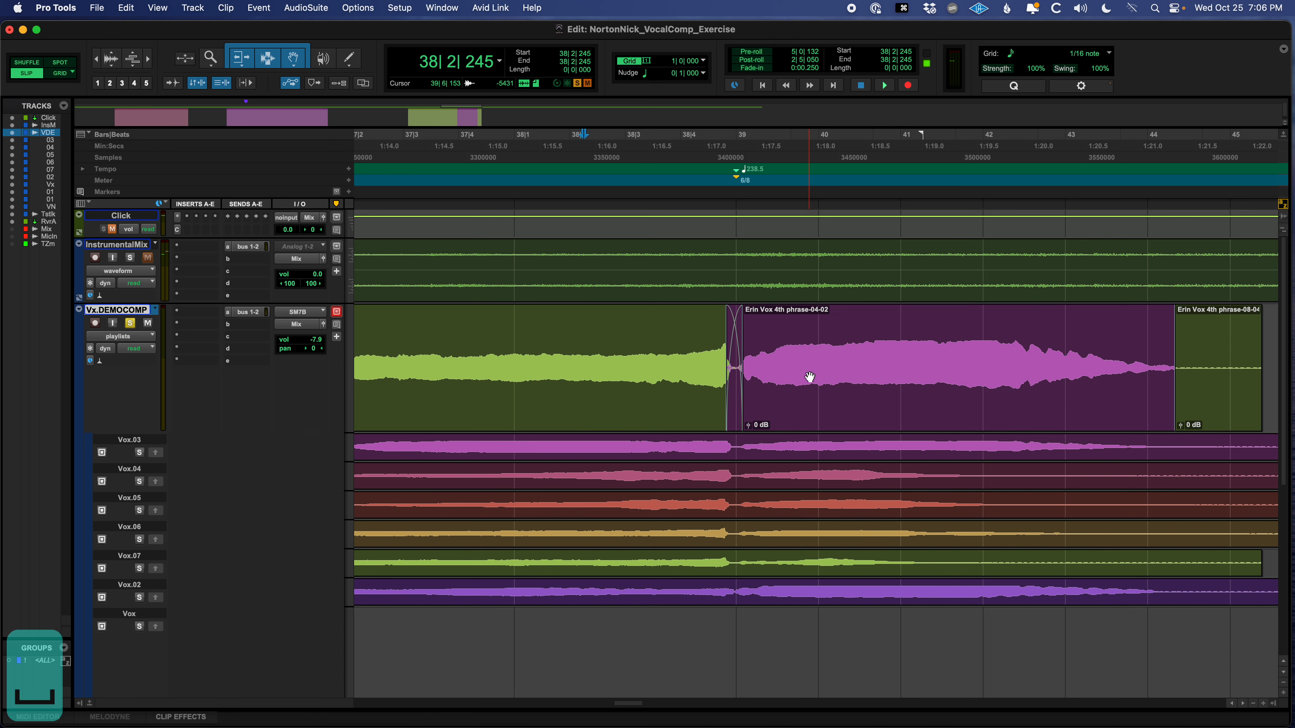
{"action": "key", "text": "super+s"}
Step: Delete the leftover clip after 4th phrase-04-02, extend that clip's end to about bar 46, and save the session
{"action": "key", "text": "r"}
{"action": "key", "text": "r"}
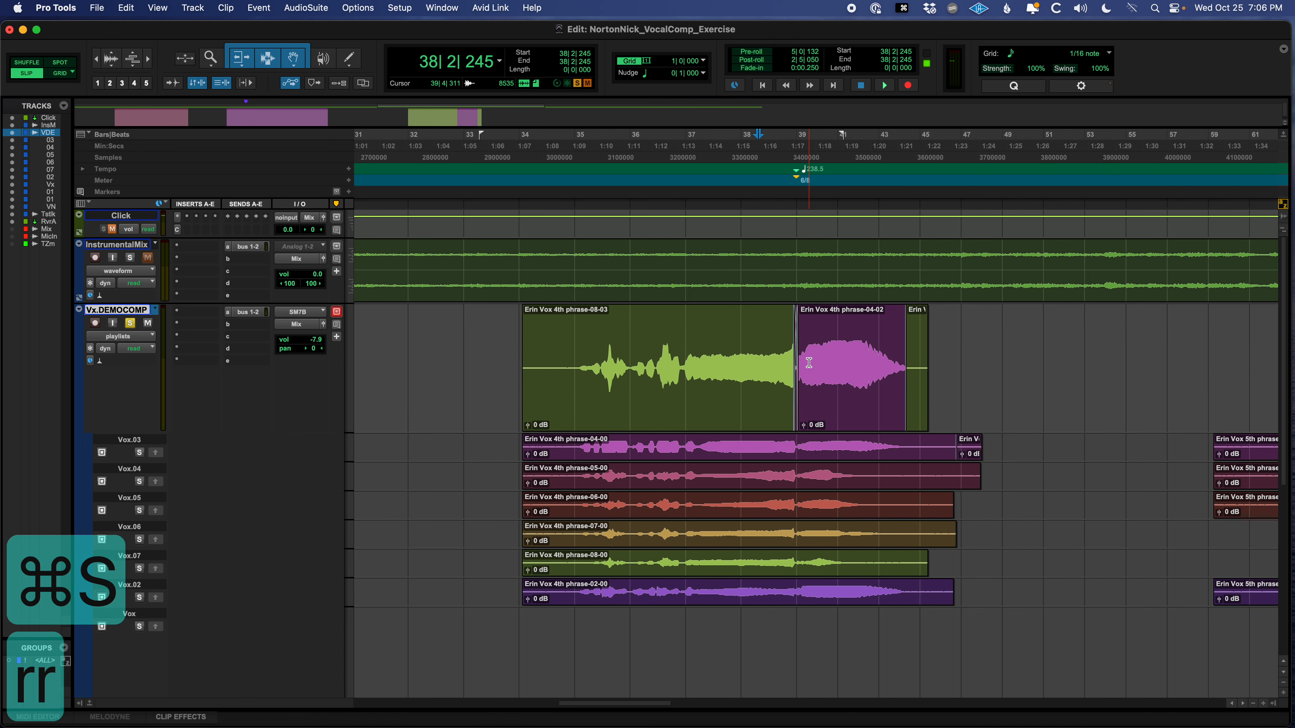
{"action": "left_click", "coordinate": [914, 413]}
{"action": "key", "text": "BackSpace"}
{"action": "left_click_drag", "start_coordinate": [902, 364], "coordinate": [963, 366]}
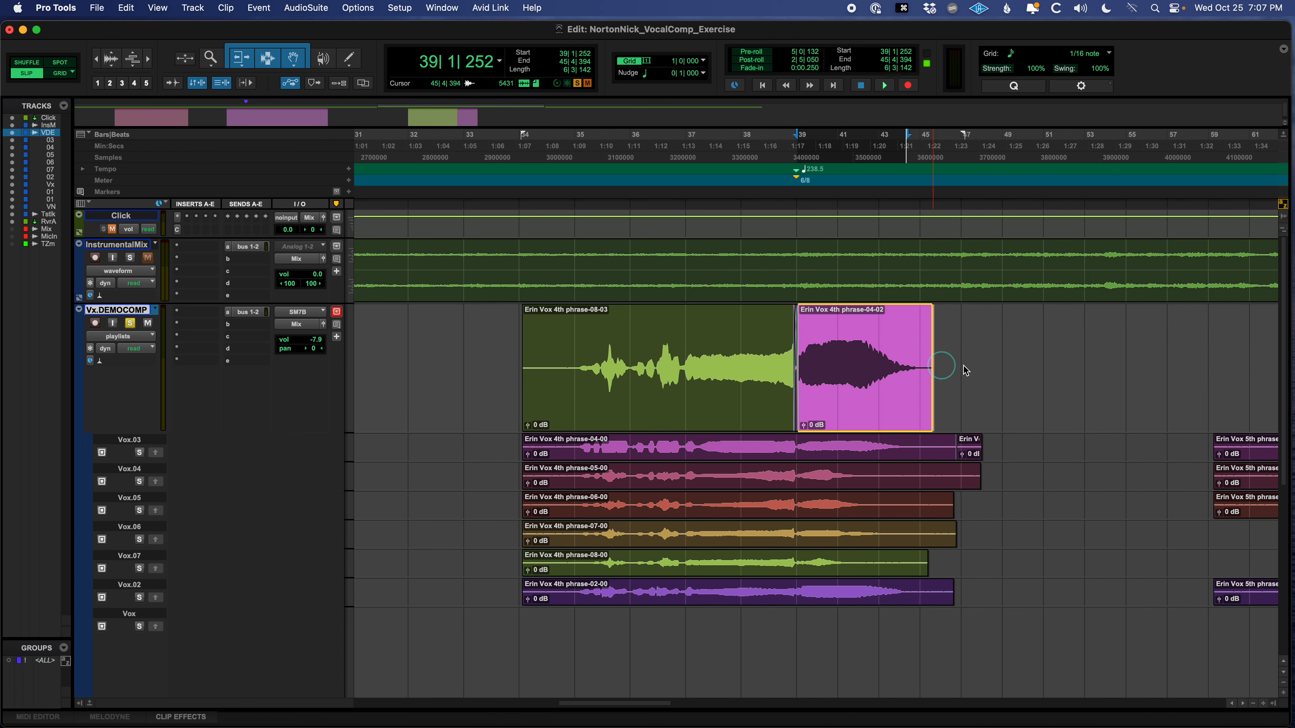
{"action": "left_click", "coordinate": [930, 351]}
{"action": "key", "text": "super+s"}
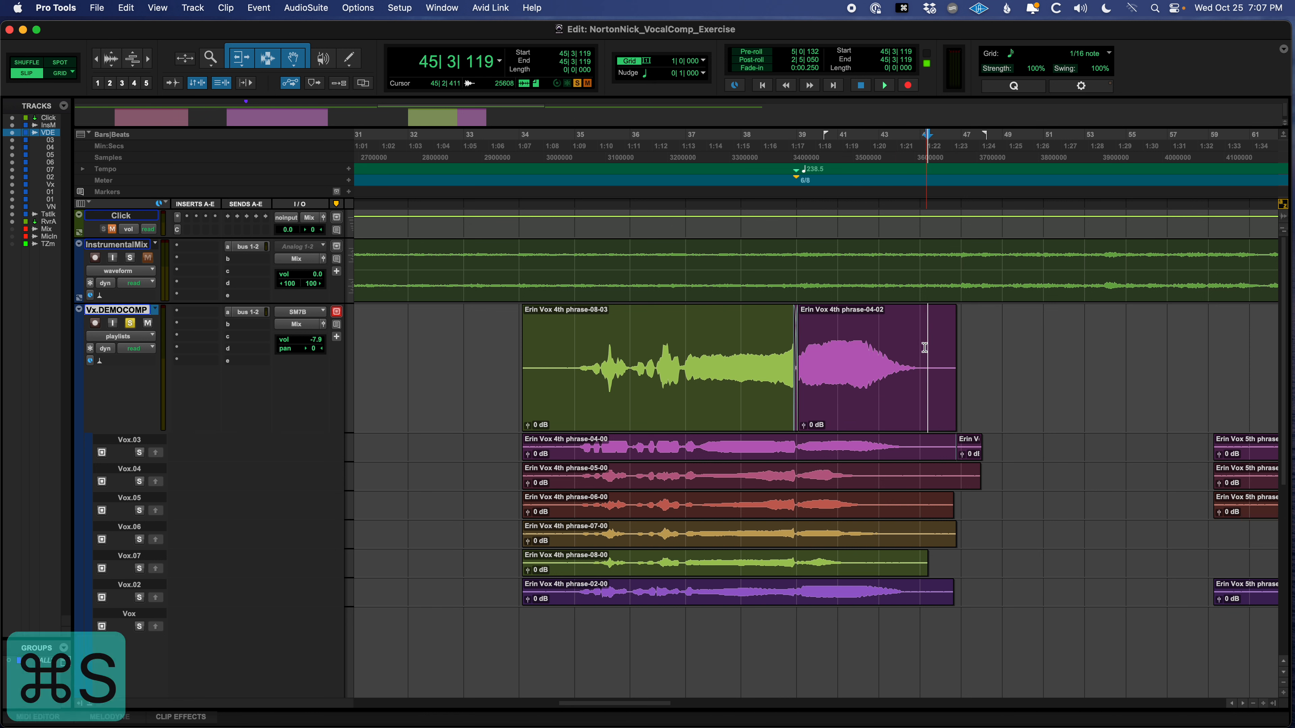
{"action": "left_click", "coordinate": [877, 340]}
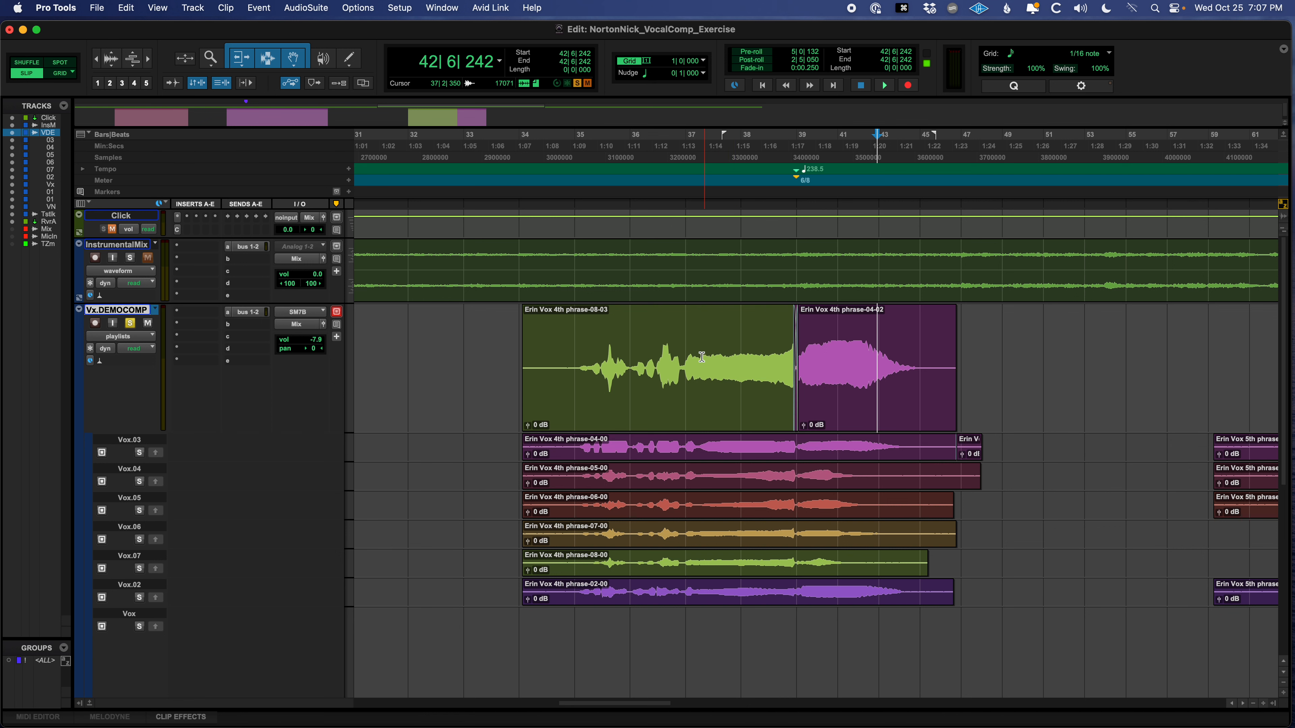
{"action": "key", "text": "r"}
{"action": "key", "text": "r"}
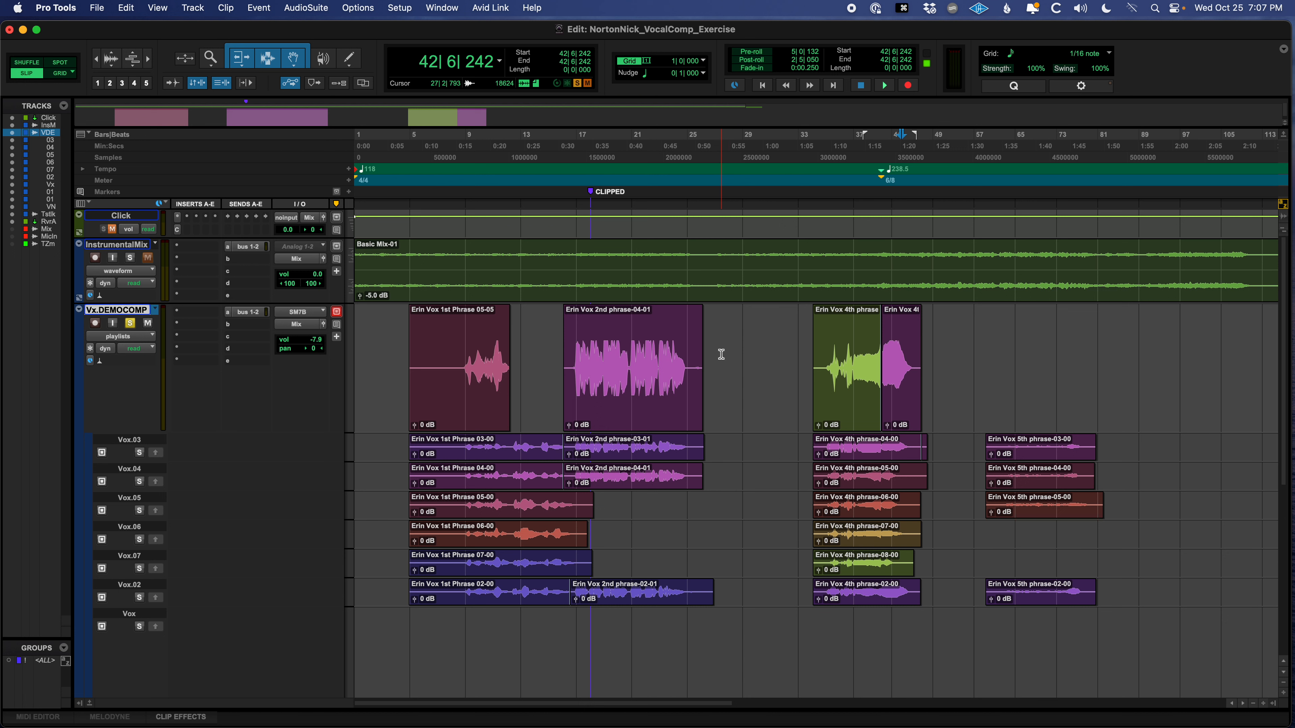
{"action": "left_click", "coordinate": [743, 345]}
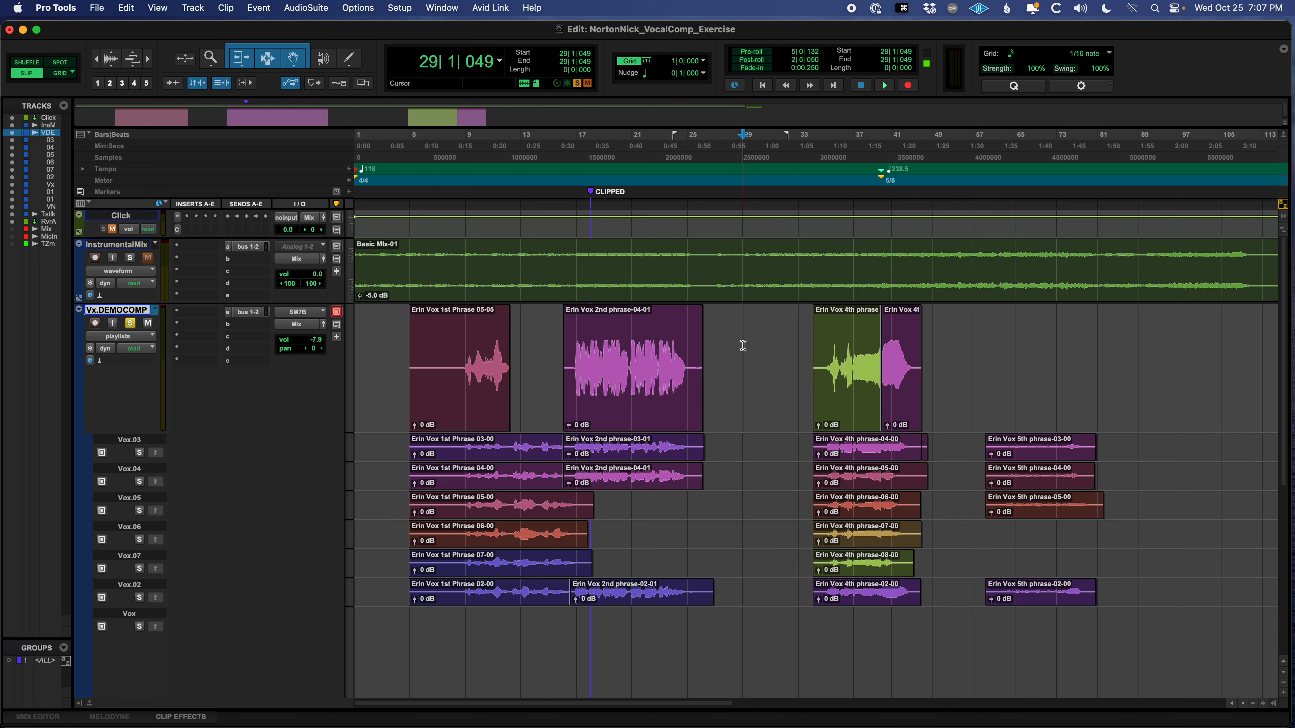